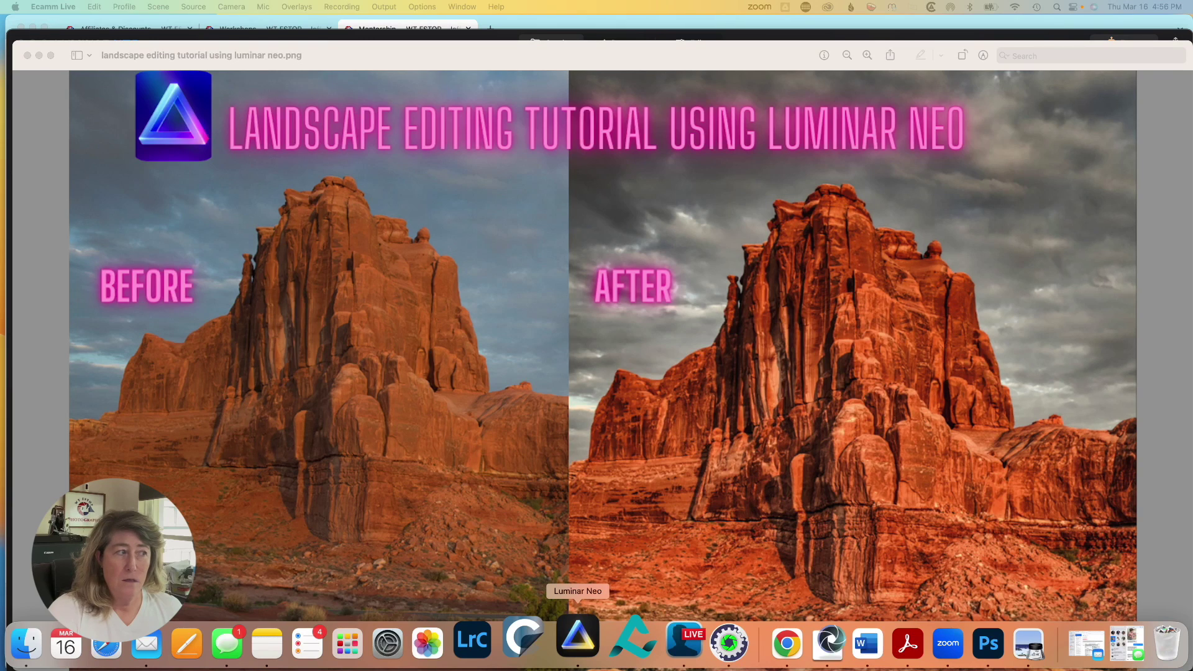
# - Bring Luminar Neo's catalog to the front over the Preview before/after image
pyautogui.click(578, 637)
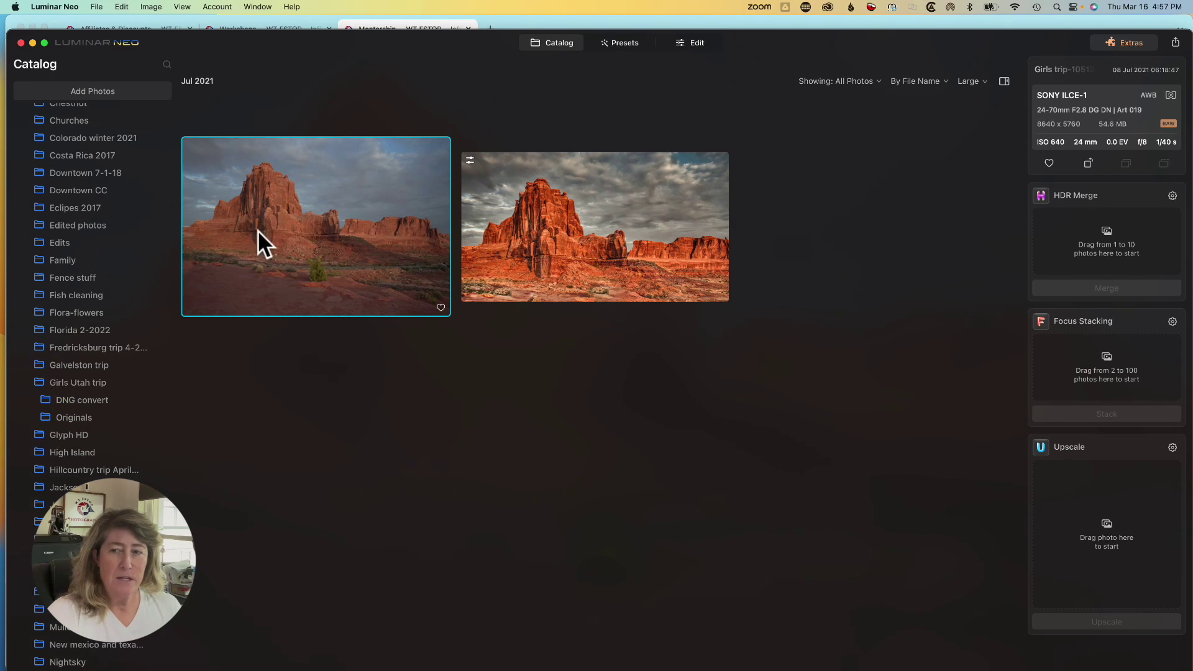
# - HDR-merge the red-rock photo, then open the merged result from the HDR Merge folder in Edit
pyautogui.moveTo(258, 231); pyautogui.dragTo(1083, 249)
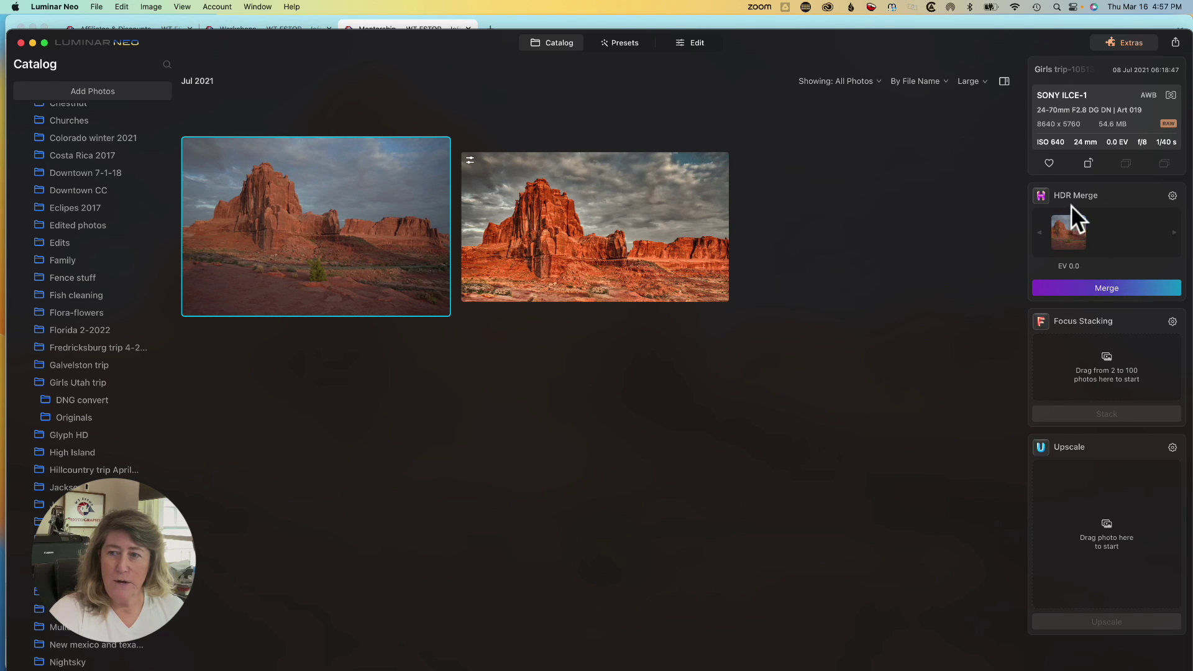
pyautogui.click(1105, 286)
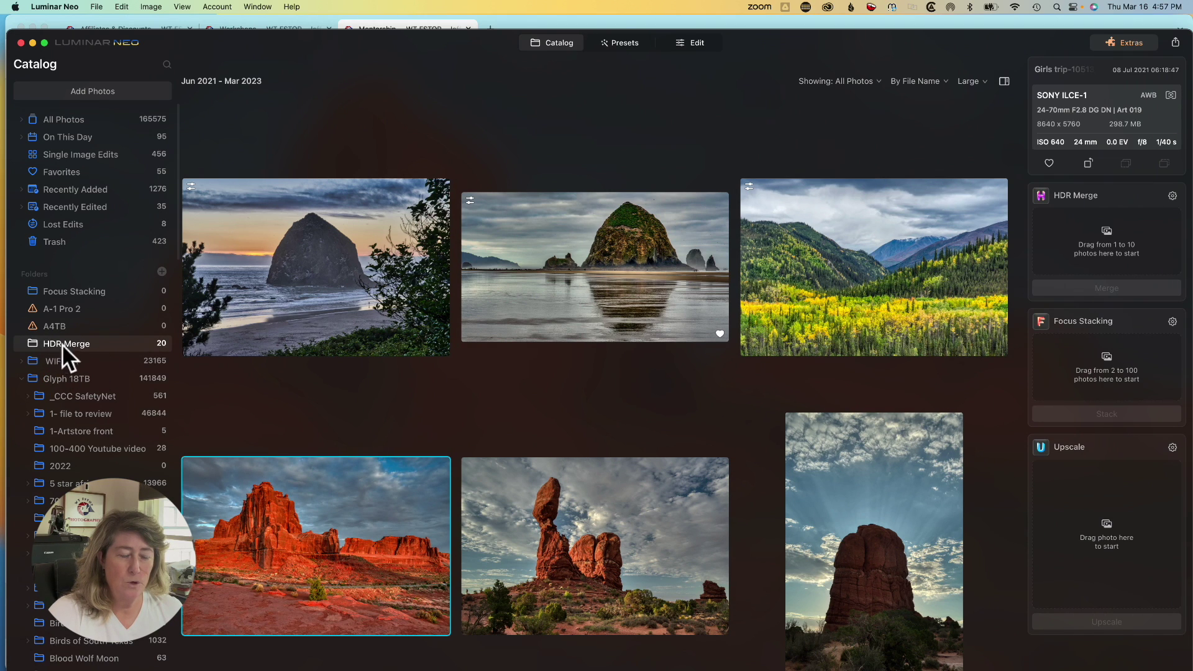
pyautogui.scroll(-5, 690, 453)
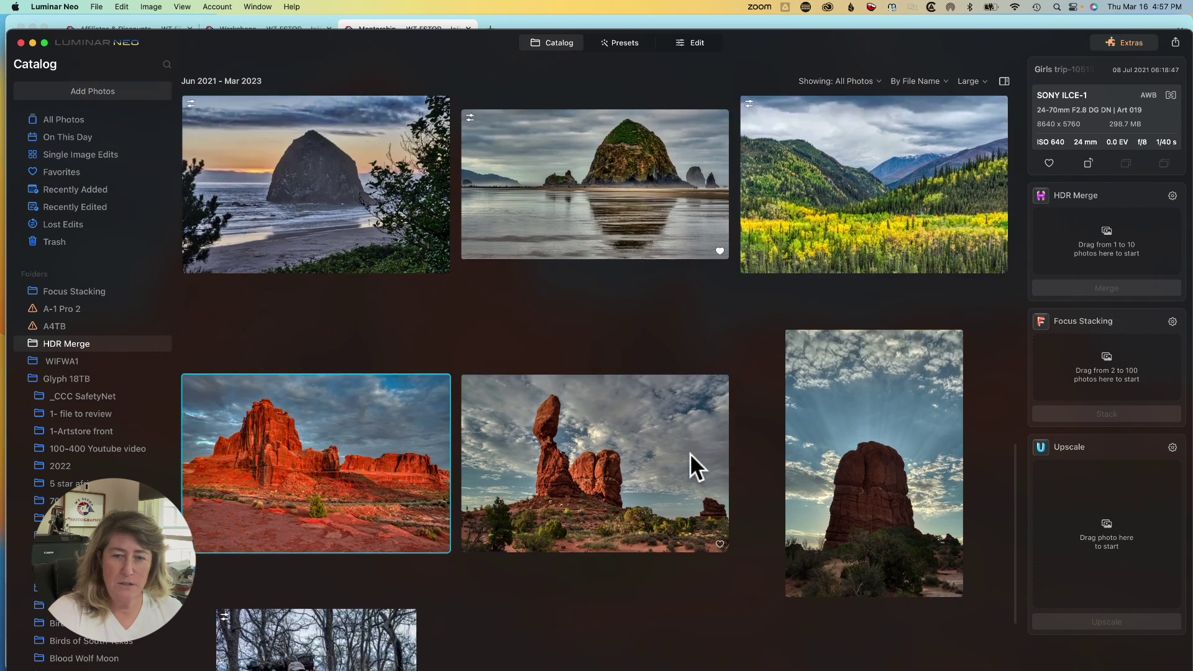
pyautogui.scroll(-3, 690, 453)
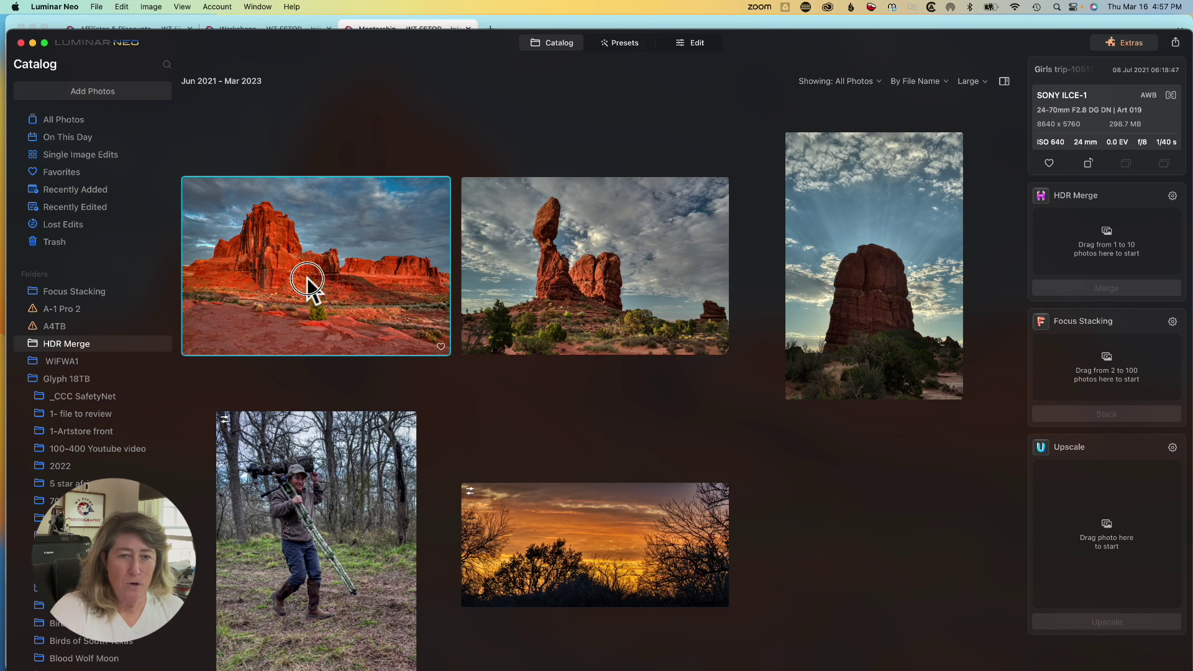
pyautogui.click(688, 42)
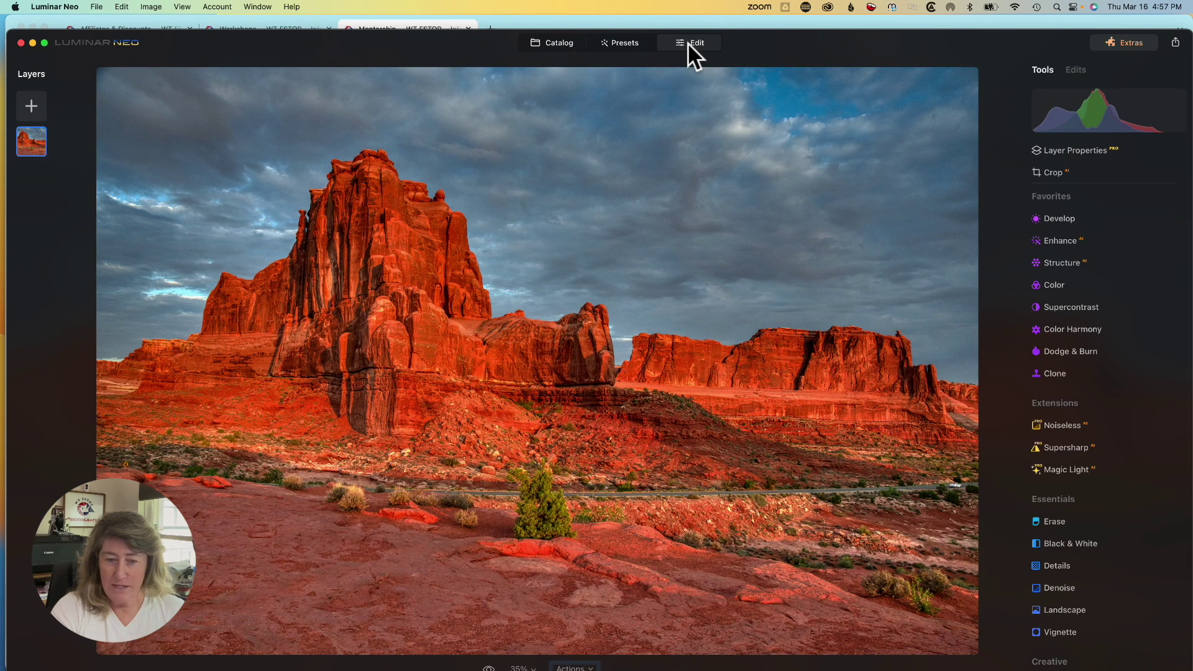
# - In Develop, set Highlights to -45, Shadows to 39 and Smart Contrast to -6
pyautogui.click(1074, 219)
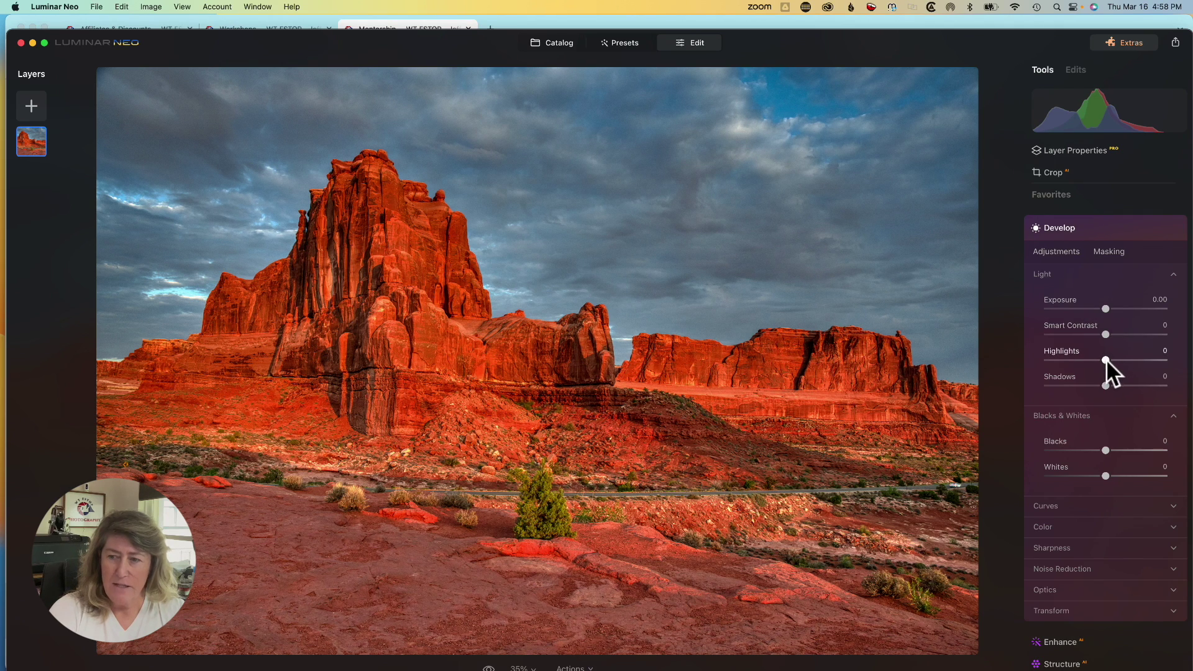
pyautogui.moveTo(1106, 359); pyautogui.dragTo(1080, 361)
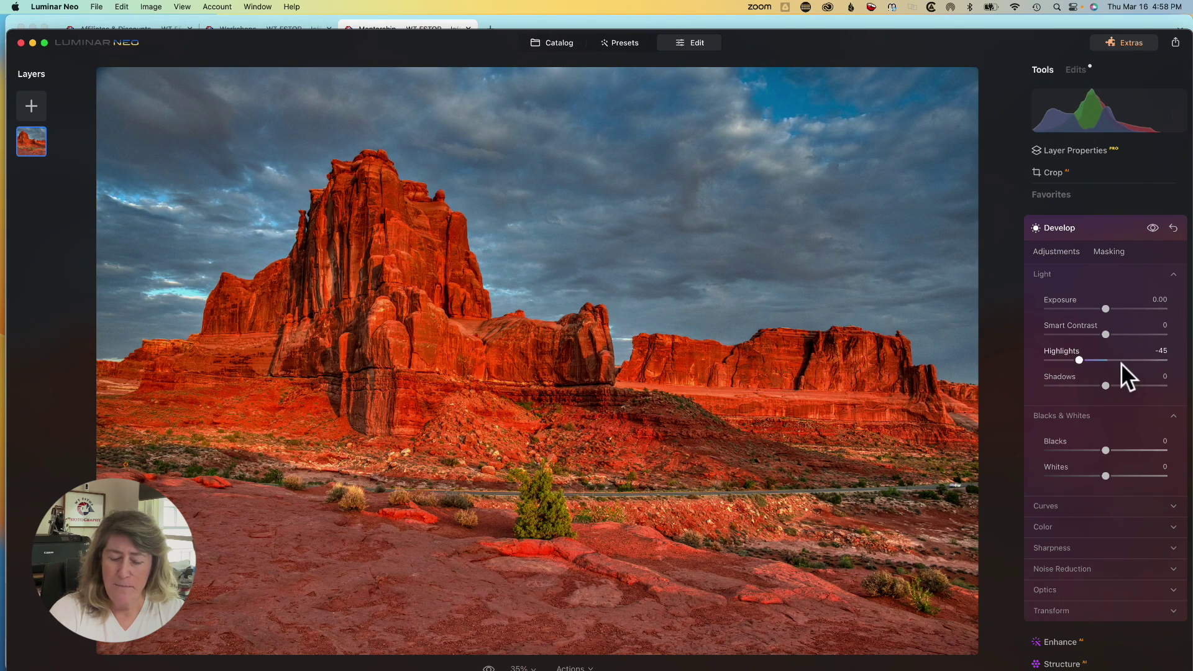
pyautogui.moveTo(1105, 386); pyautogui.dragTo(1128, 387)
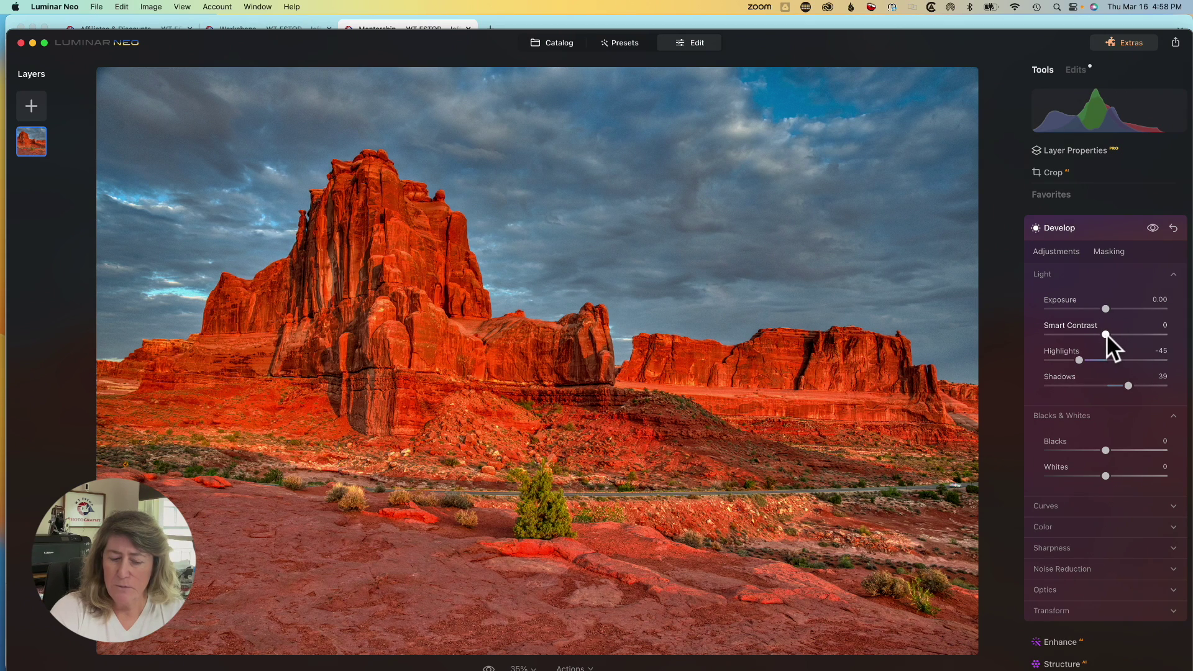
pyautogui.moveTo(1107, 337); pyautogui.dragTo(1103, 341)
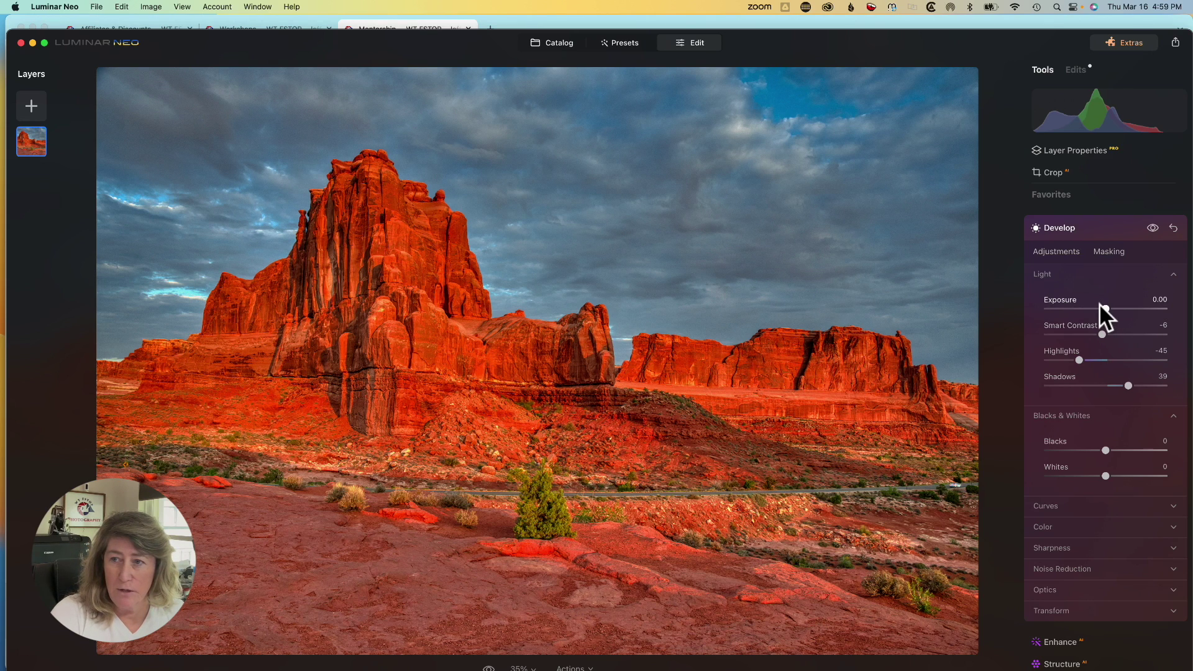
pyautogui.press('j')
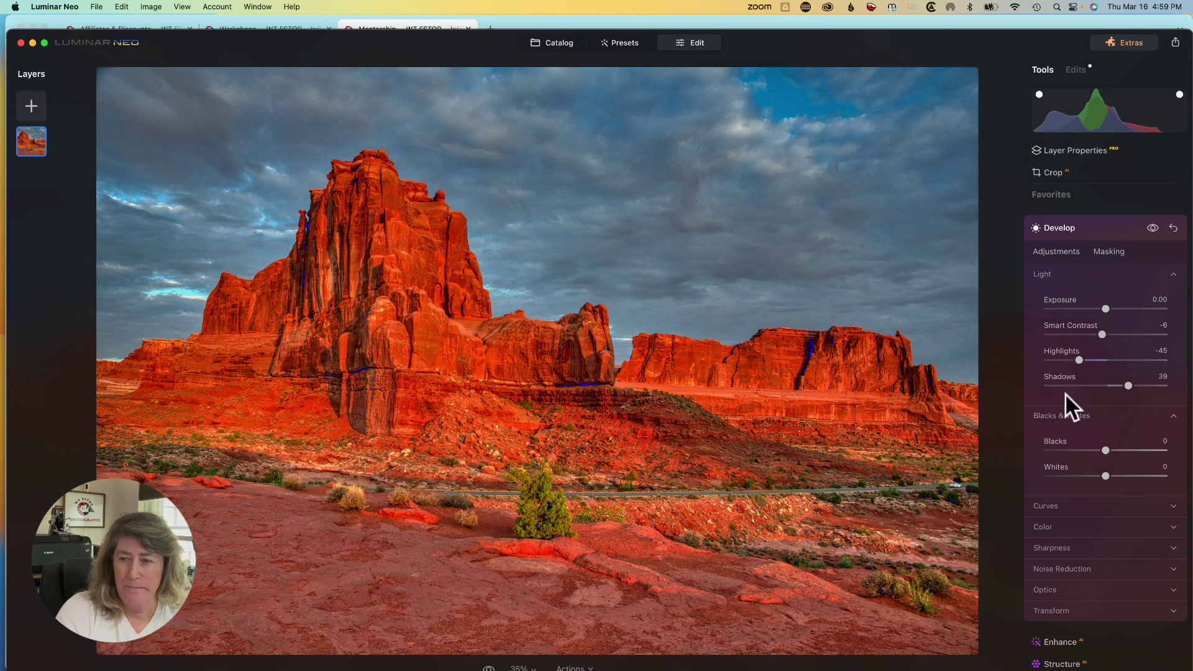
# - Raise Highlights to -14 and Shadows to 42, then collapse Blacks & Whites
pyautogui.moveTo(1079, 360)
pyautogui.mouseDown()
pyautogui.moveTo(1183, 360)
pyautogui.moveTo(1098, 362)
pyautogui.mouseUp()
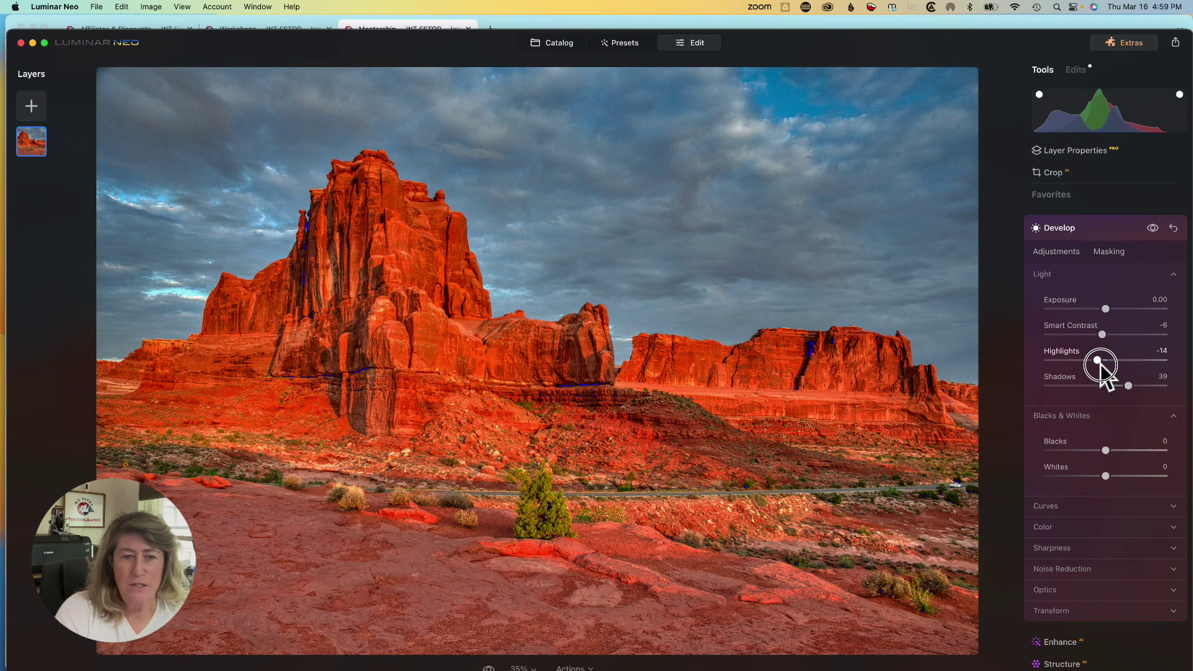
pyautogui.moveTo(1097, 362); pyautogui.dragTo(1098, 362)
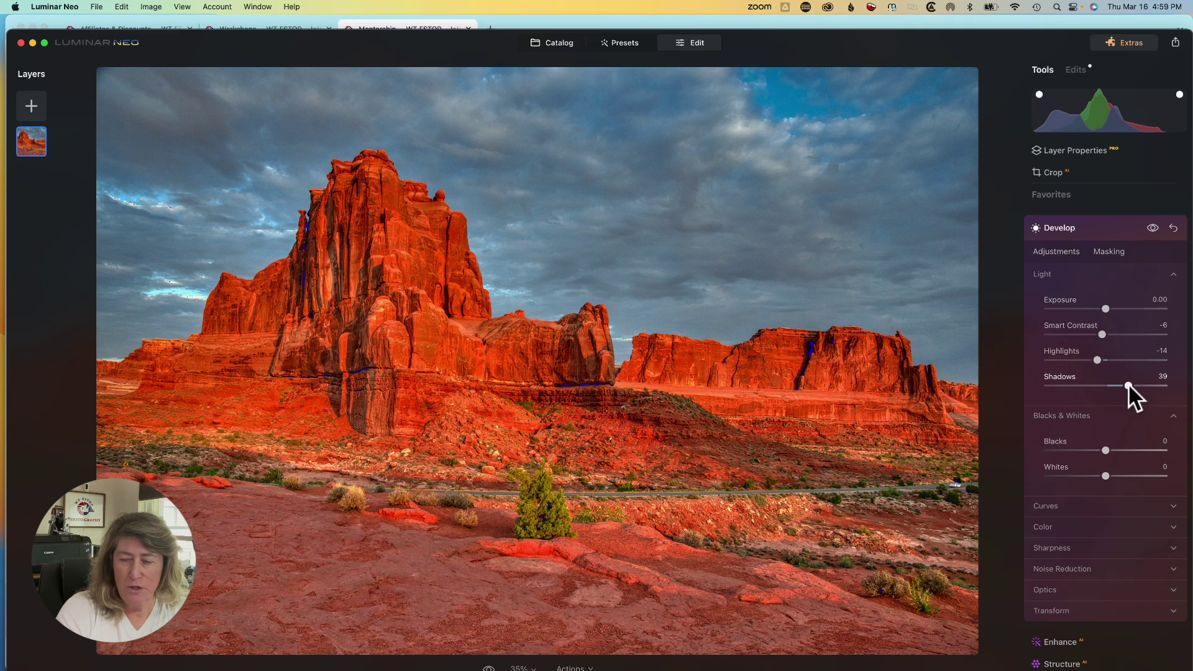
pyautogui.moveTo(1128, 386); pyautogui.dragTo(1129, 386)
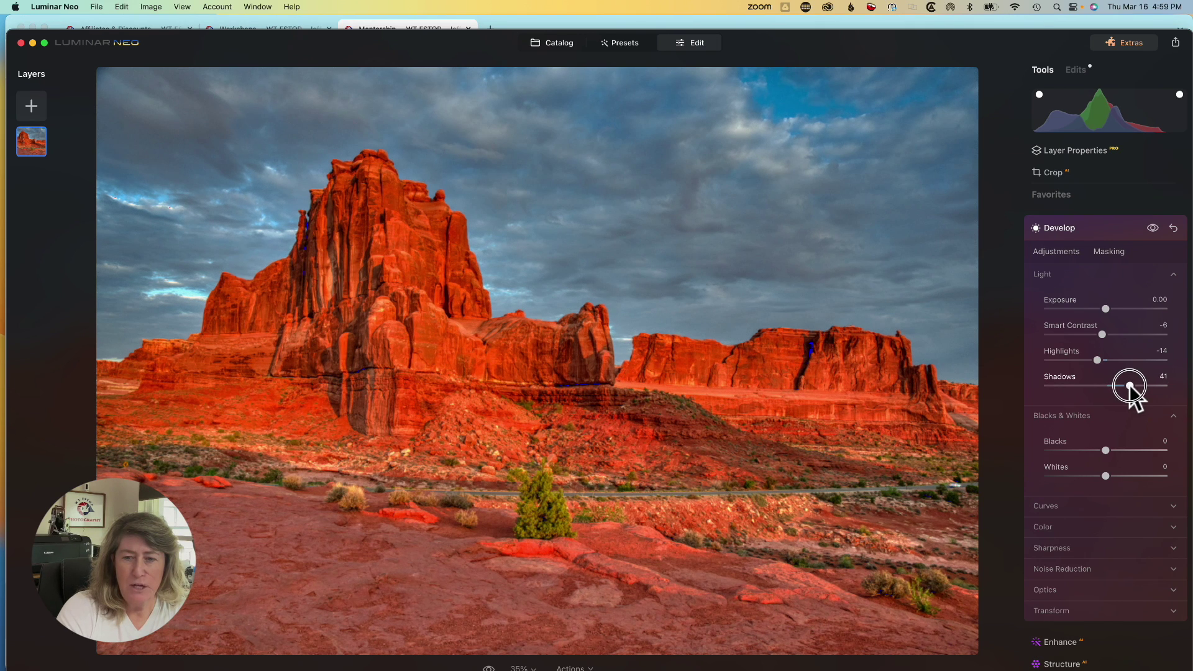
pyautogui.moveTo(1130, 386); pyautogui.dragTo(1130, 387)
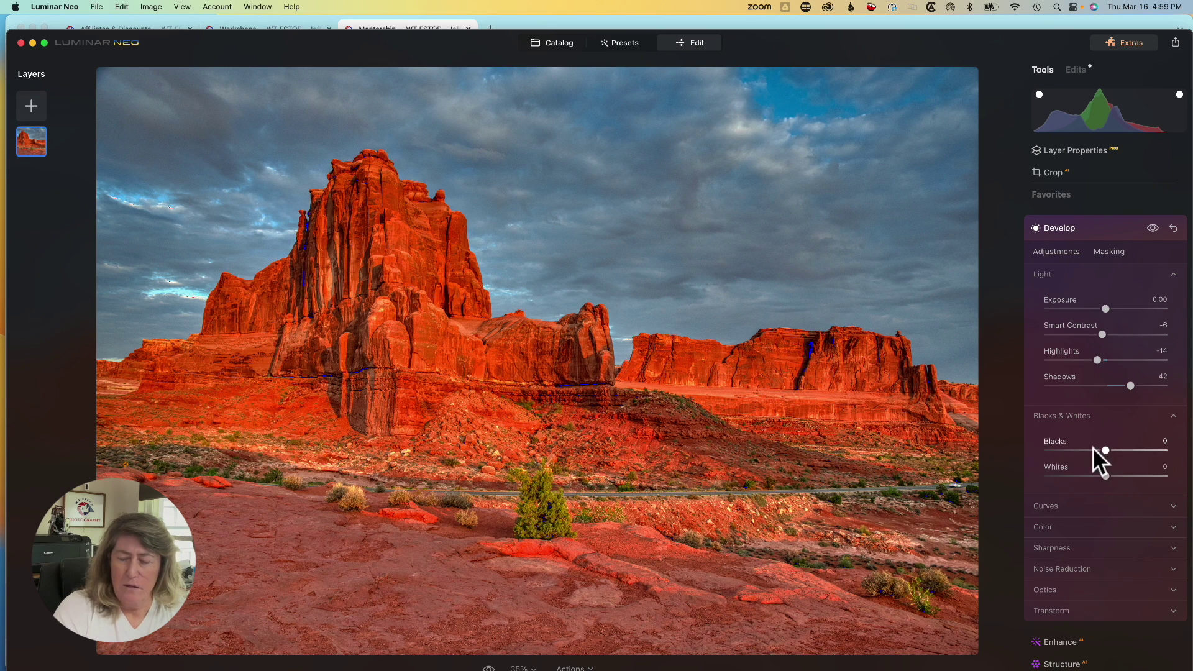
pyautogui.click(1172, 415)
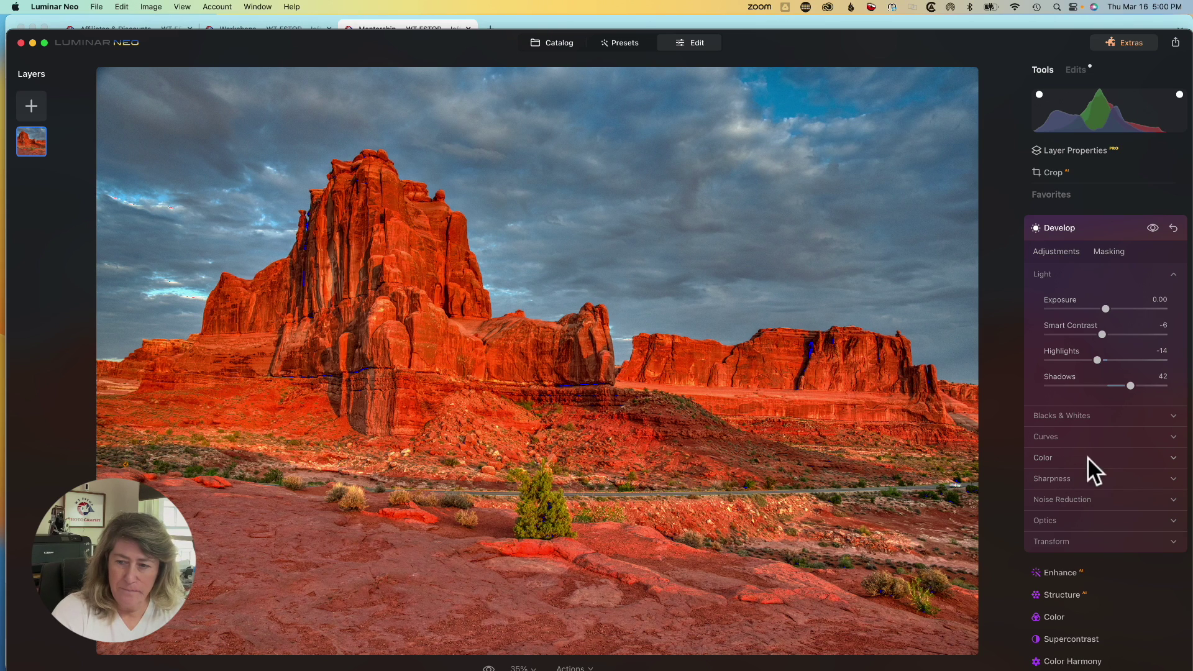
# - In Develop Color, set Temperature 12, Tint 22, Saturation -19 and Vibrance -18
pyautogui.click(1166, 459)
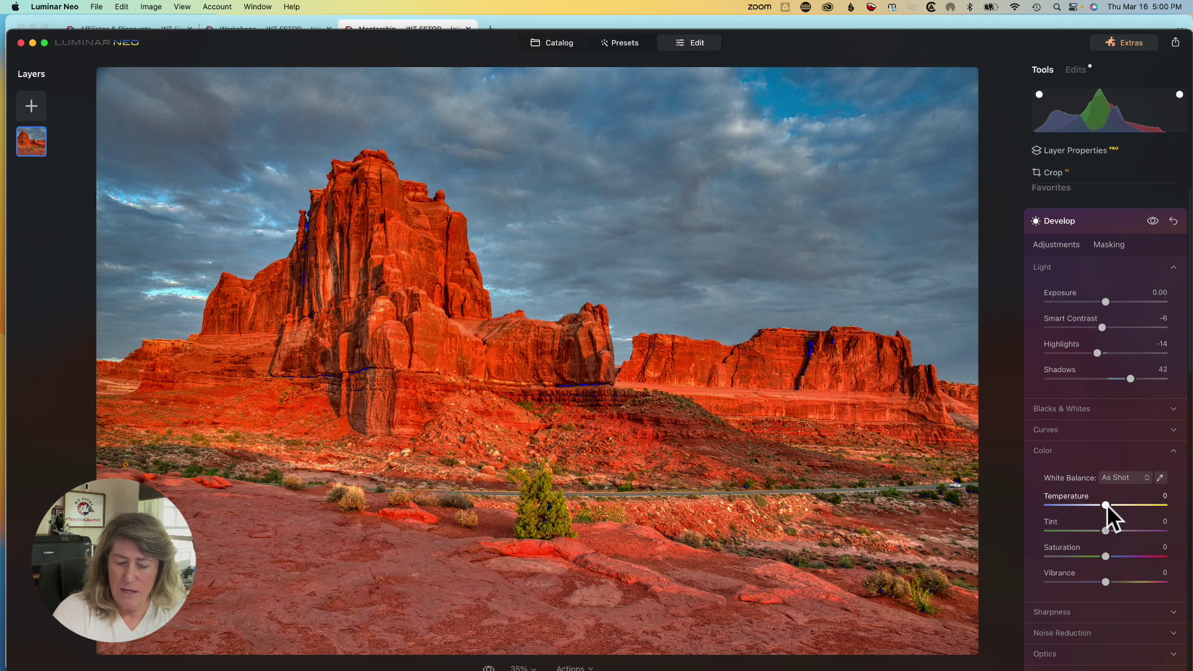
pyautogui.moveTo(1106, 505); pyautogui.dragTo(1114, 505)
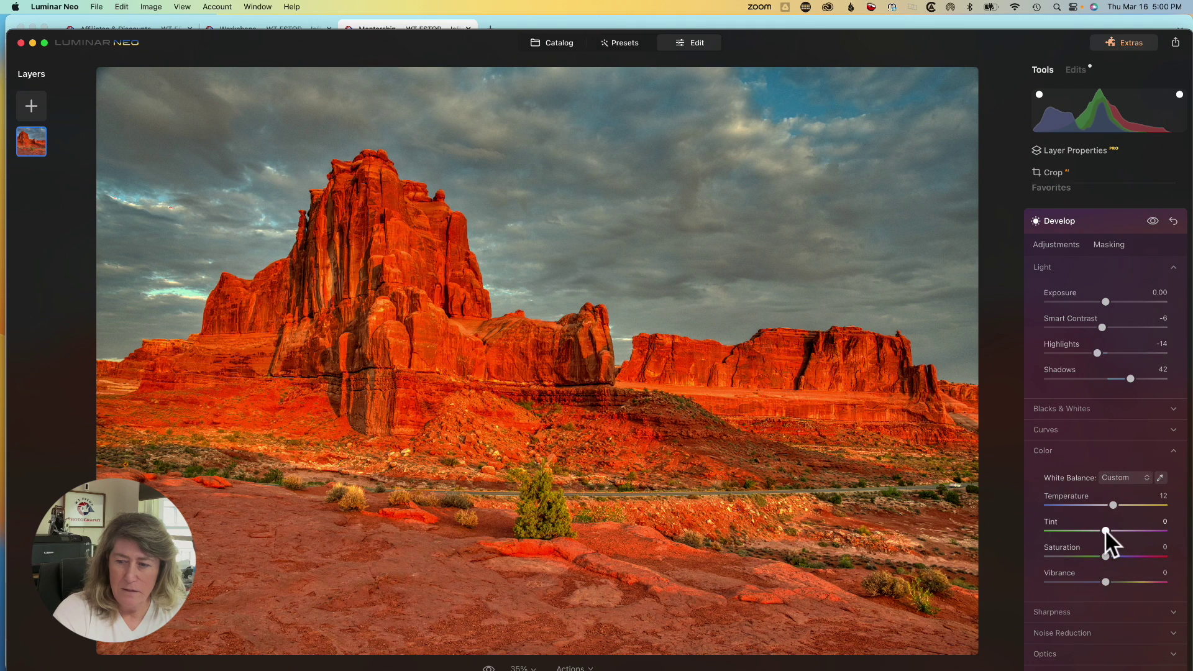
pyautogui.moveTo(1105, 532); pyautogui.dragTo(1119, 531)
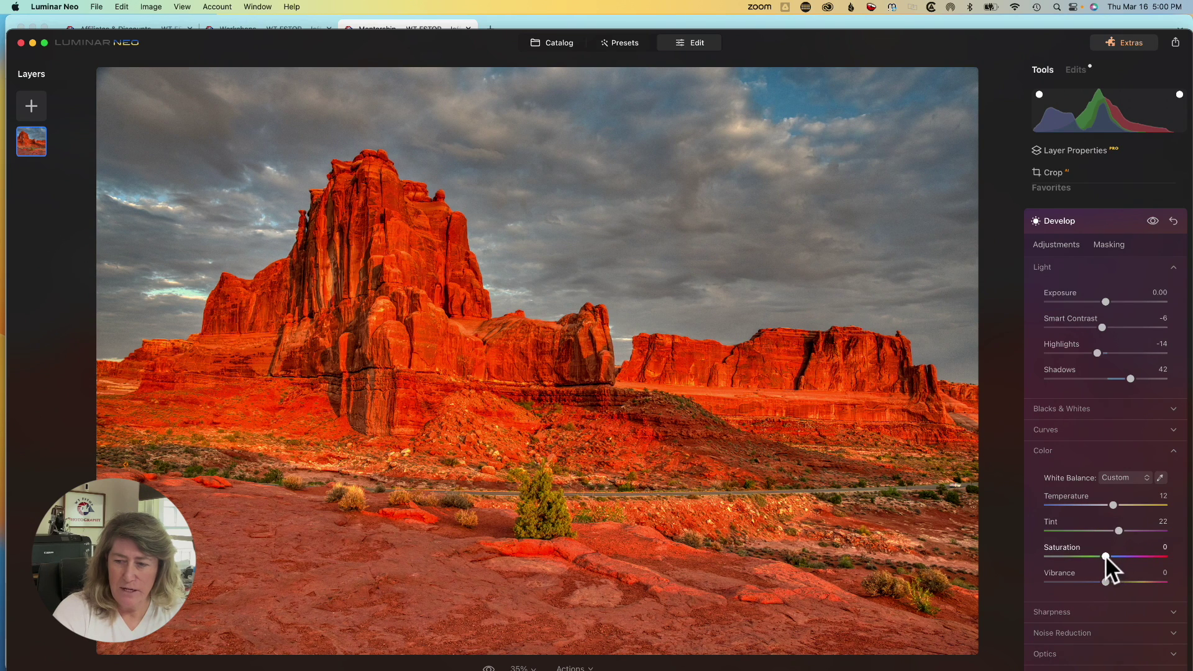
pyautogui.moveTo(1105, 556); pyautogui.dragTo(1092, 555)
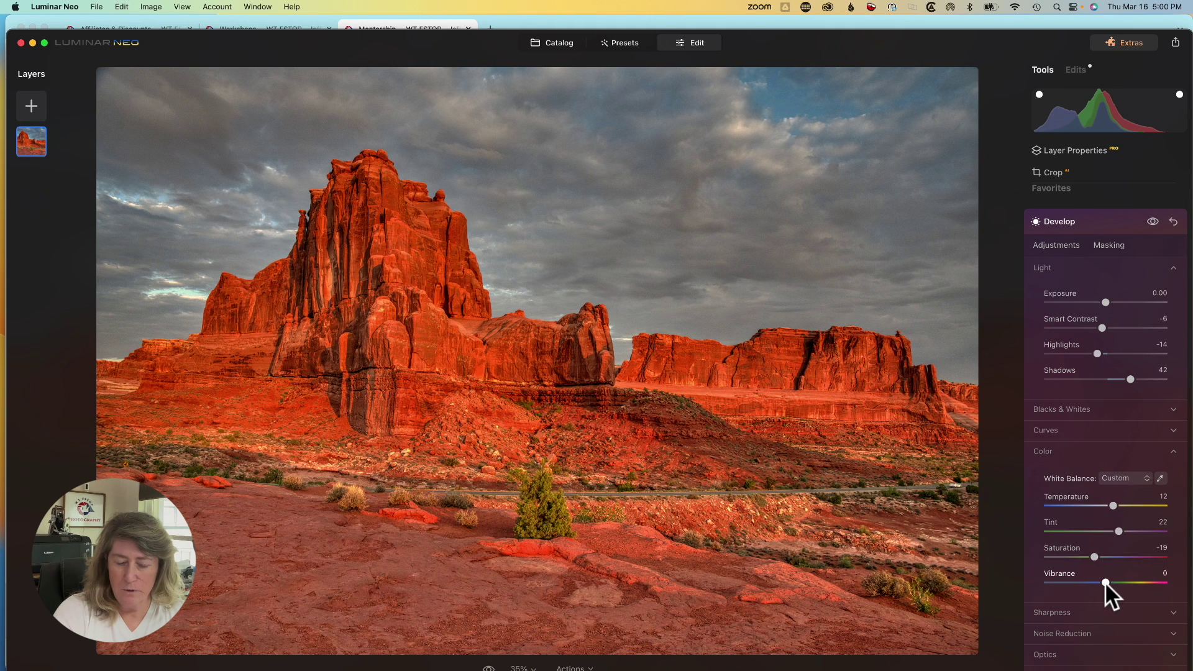
pyautogui.moveTo(1105, 585); pyautogui.dragTo(1095, 583)
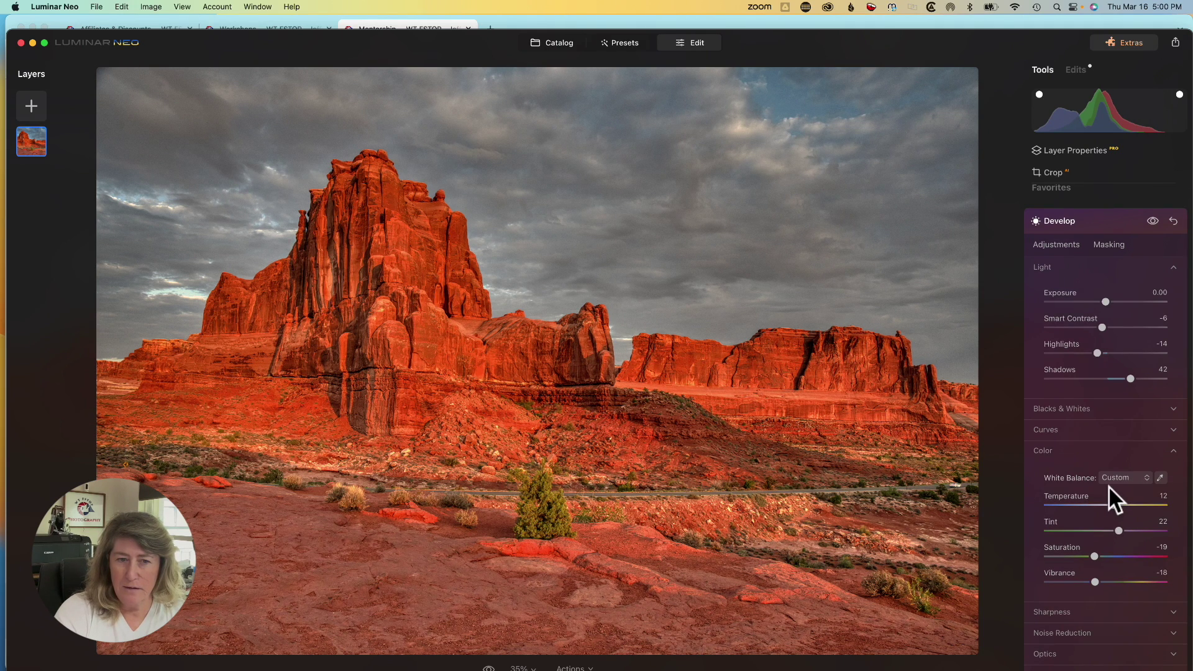
pyautogui.click(1072, 450)
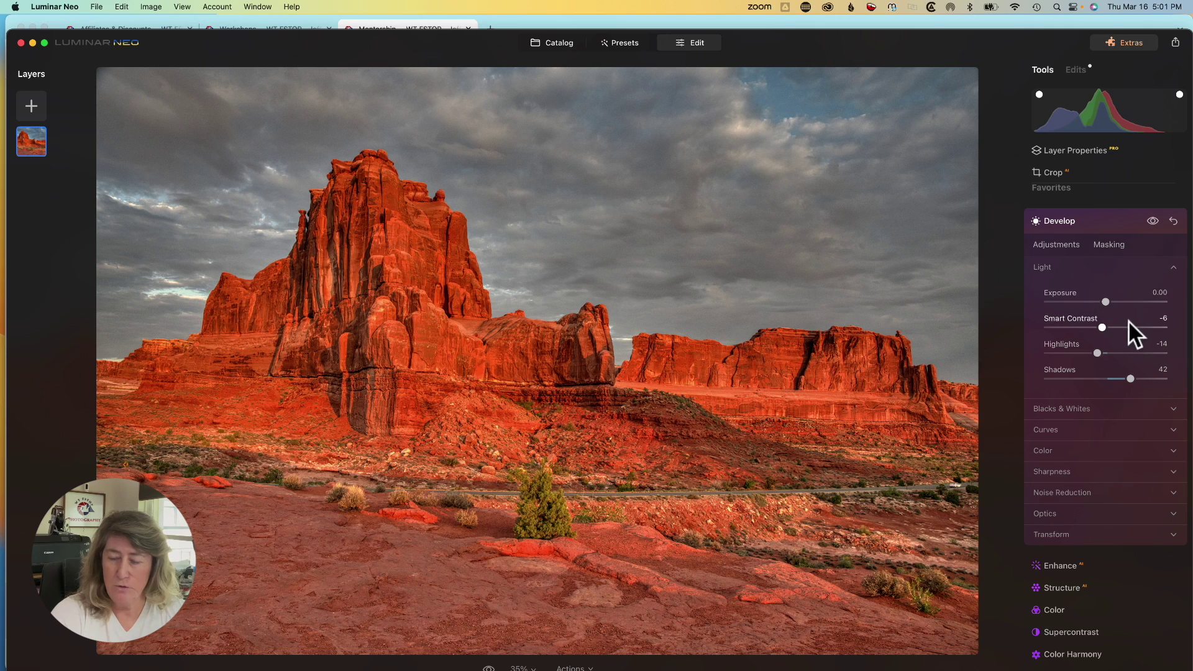
# - Set the Enhance tool's Sky Enhancer to 33, leaving Accent at 0
pyautogui.click(1103, 221)
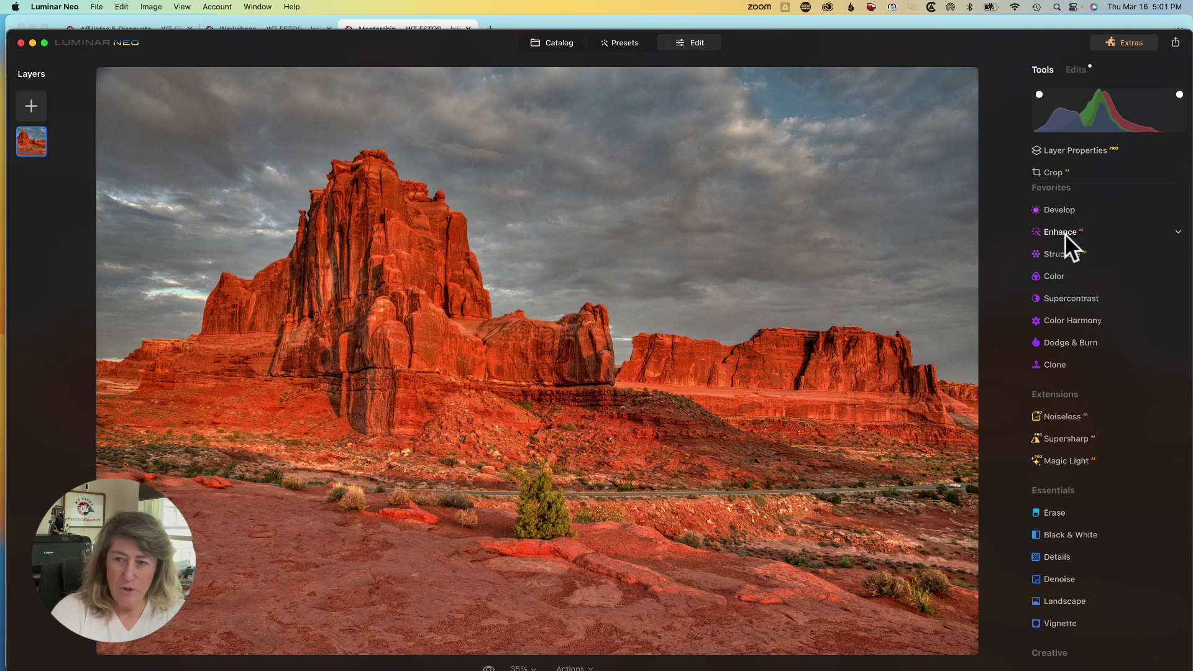
pyautogui.click(1064, 233)
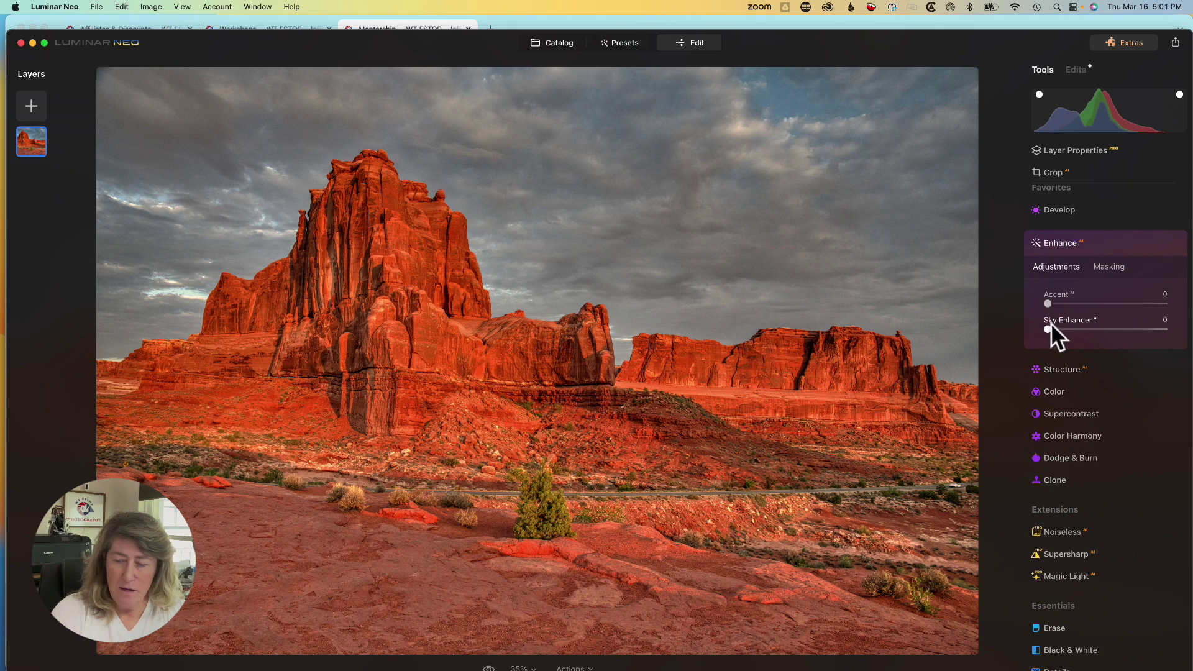
pyautogui.moveTo(1049, 329); pyautogui.dragTo(1079, 330)
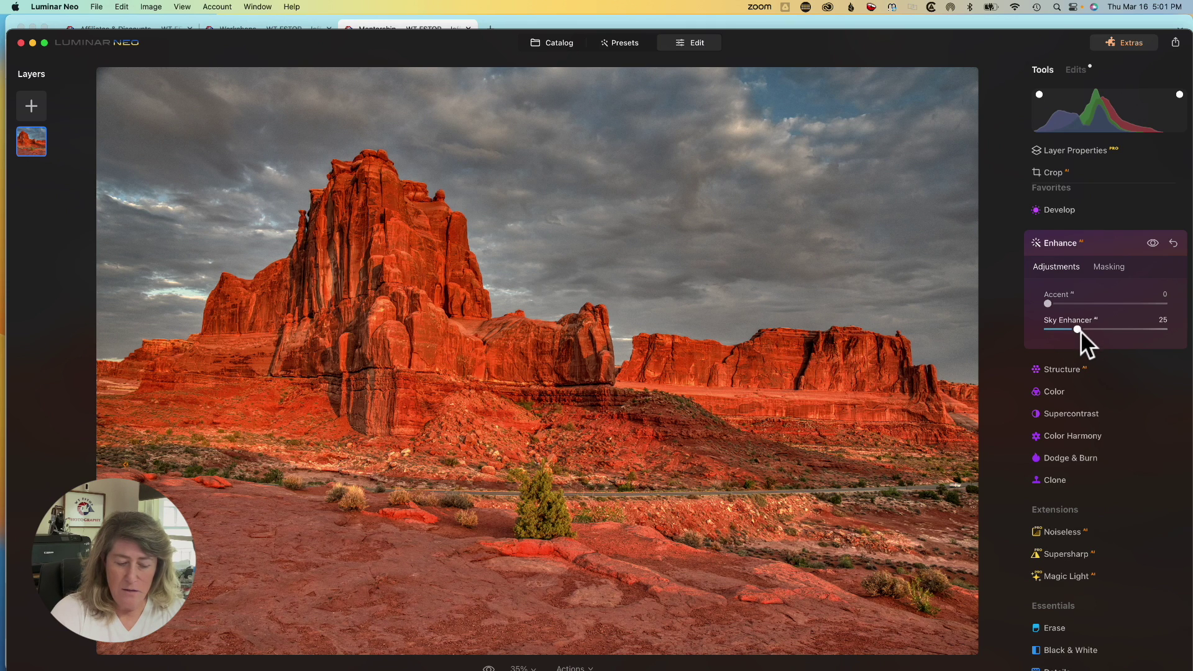
pyautogui.moveTo(1049, 300); pyautogui.dragTo(1086, 331)
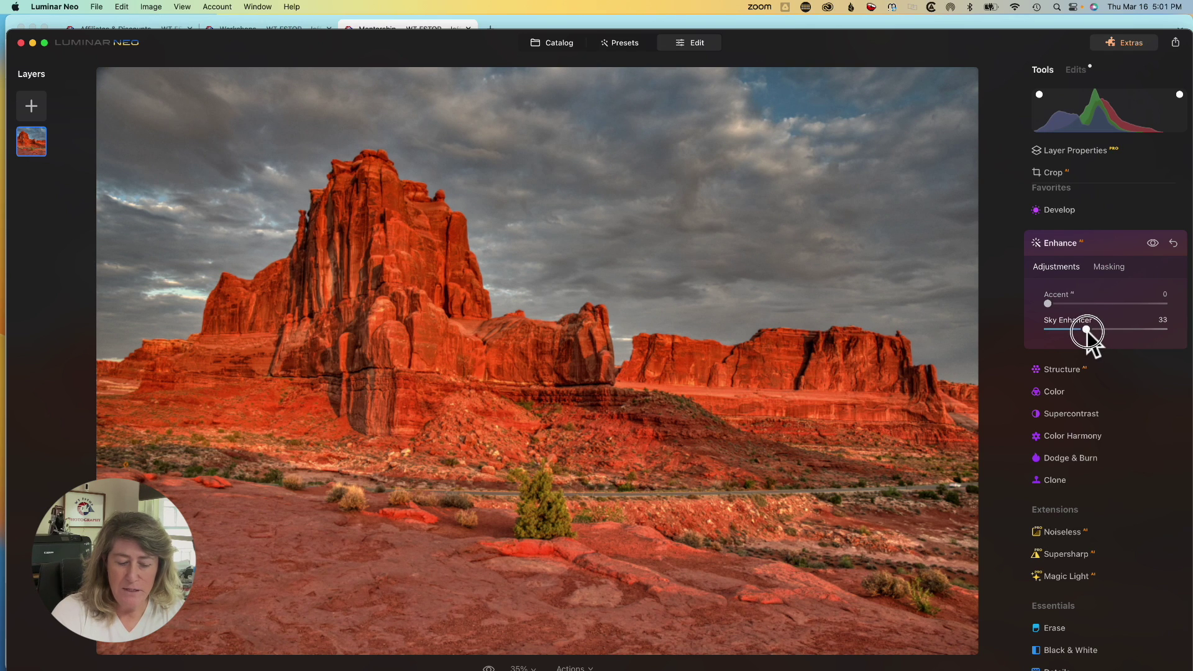
pyautogui.moveTo(1087, 331); pyautogui.dragTo(1087, 331)
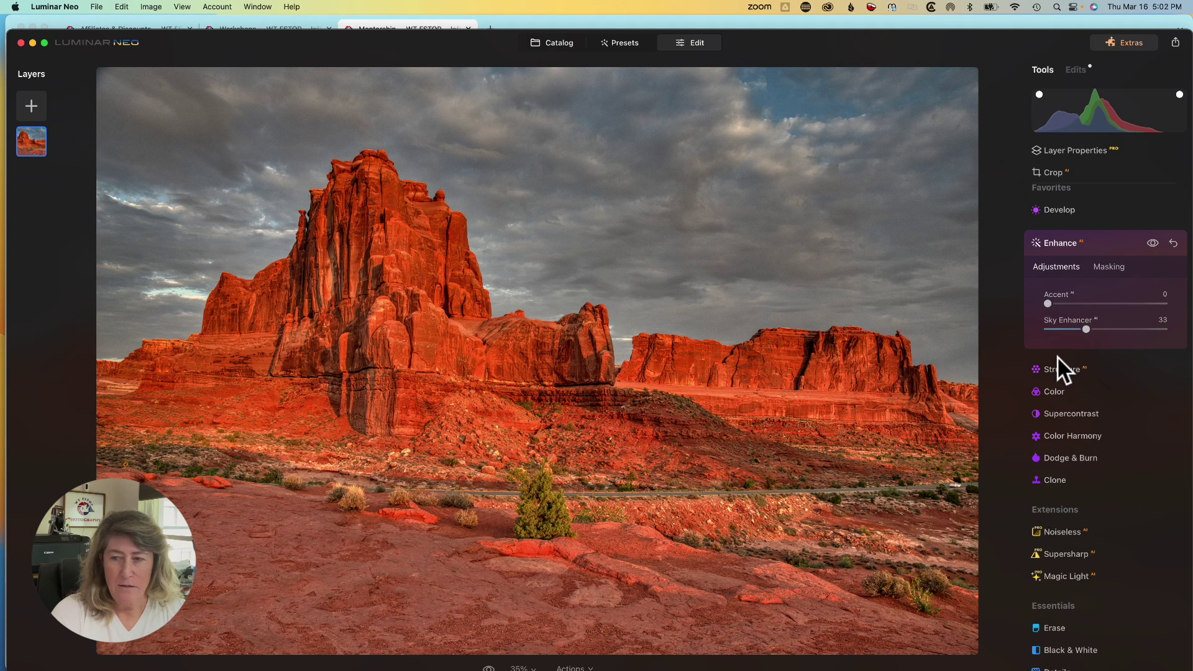
pyautogui.click(1104, 244)
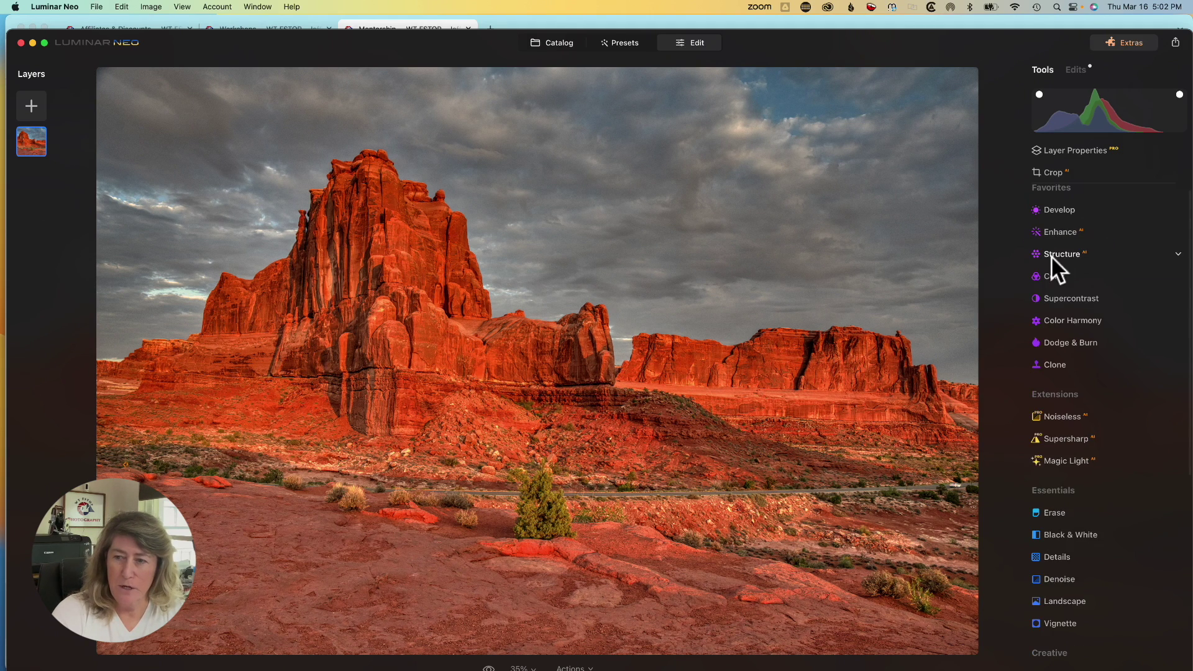
# - Set Structure Amount to 30 and Boost to 10
pyautogui.click(1068, 252)
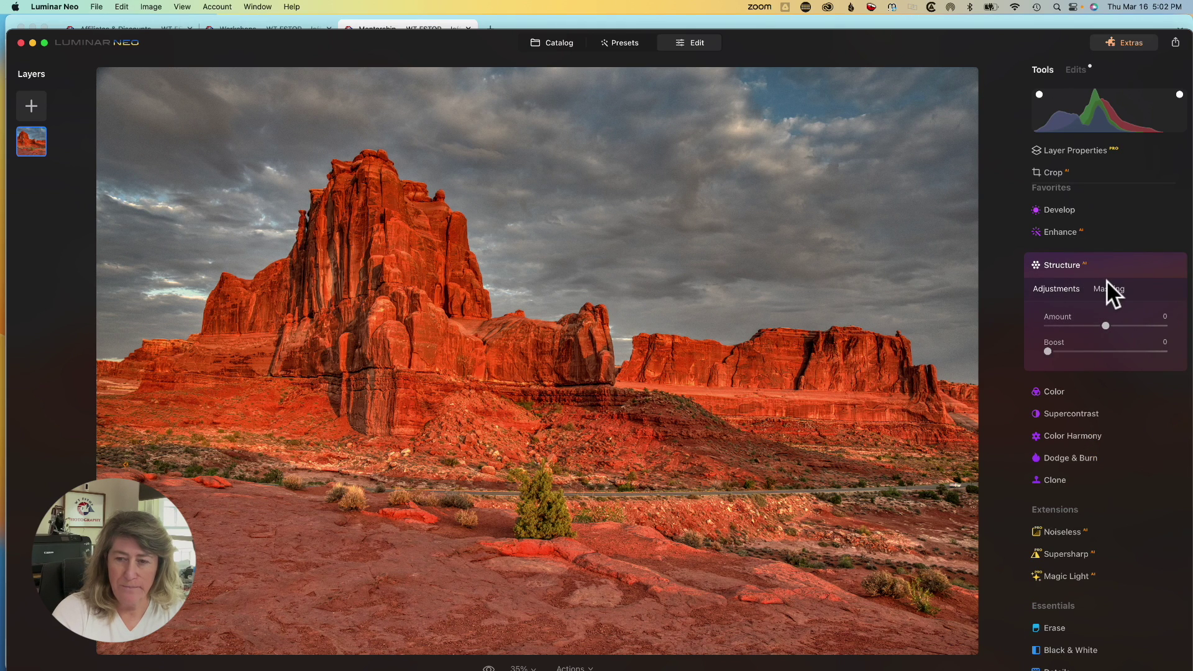
pyautogui.scroll(1, 1104, 323)
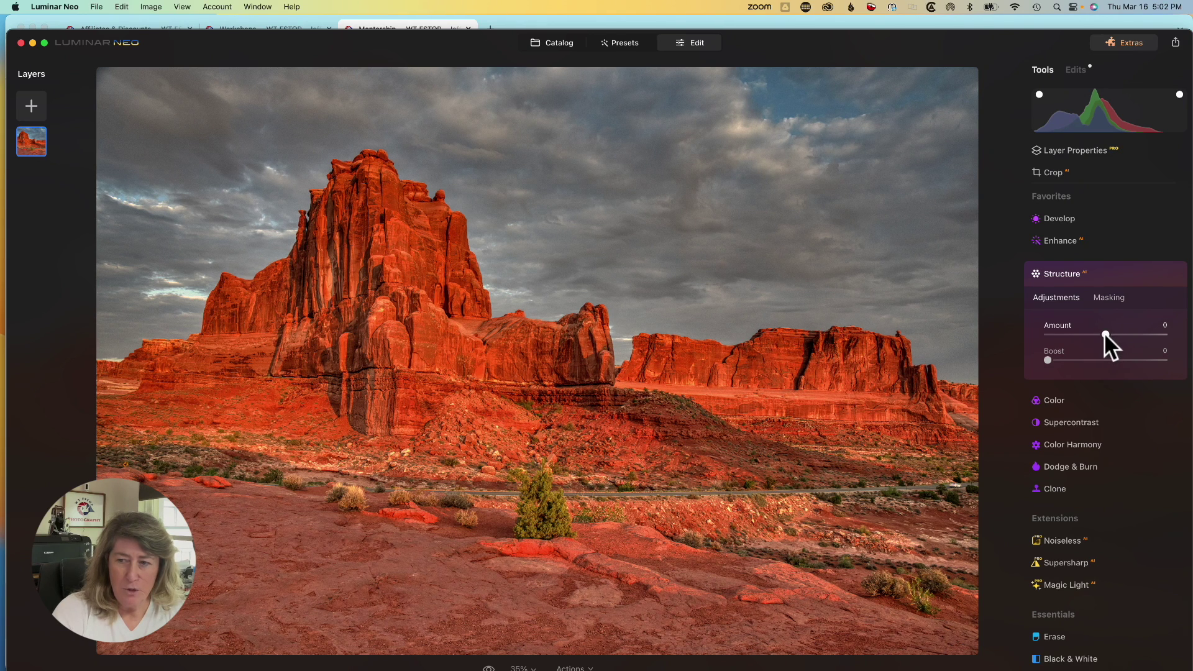
pyautogui.moveTo(1105, 333); pyautogui.dragTo(1122, 337)
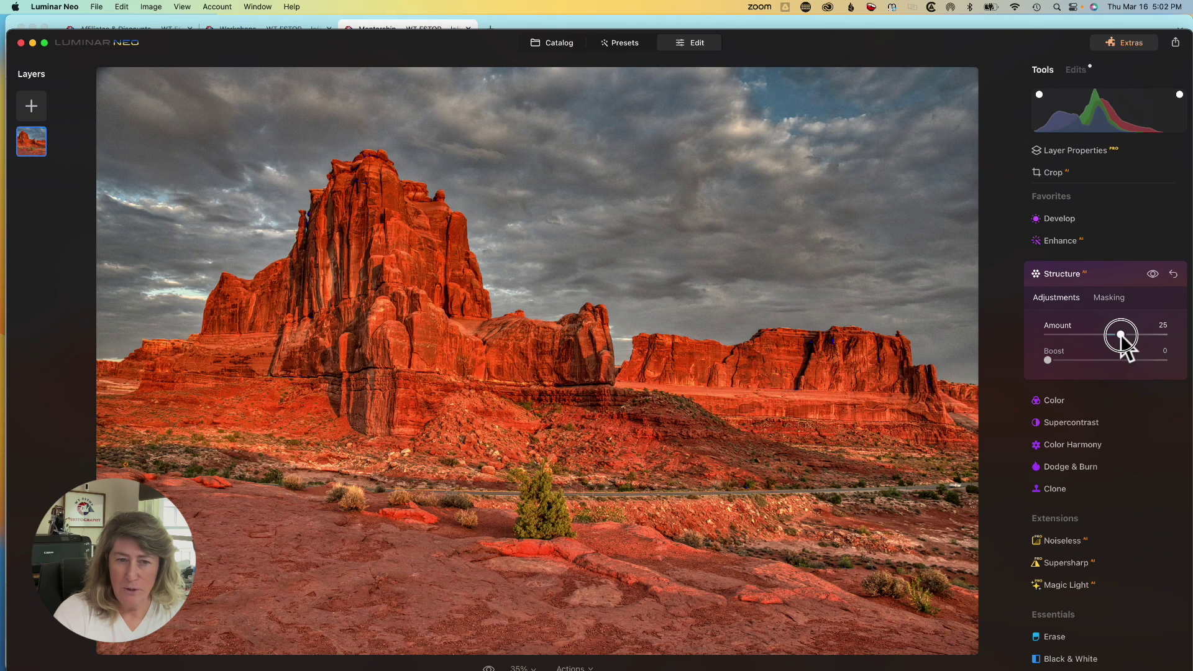
pyautogui.moveTo(1122, 337); pyautogui.dragTo(1125, 340)
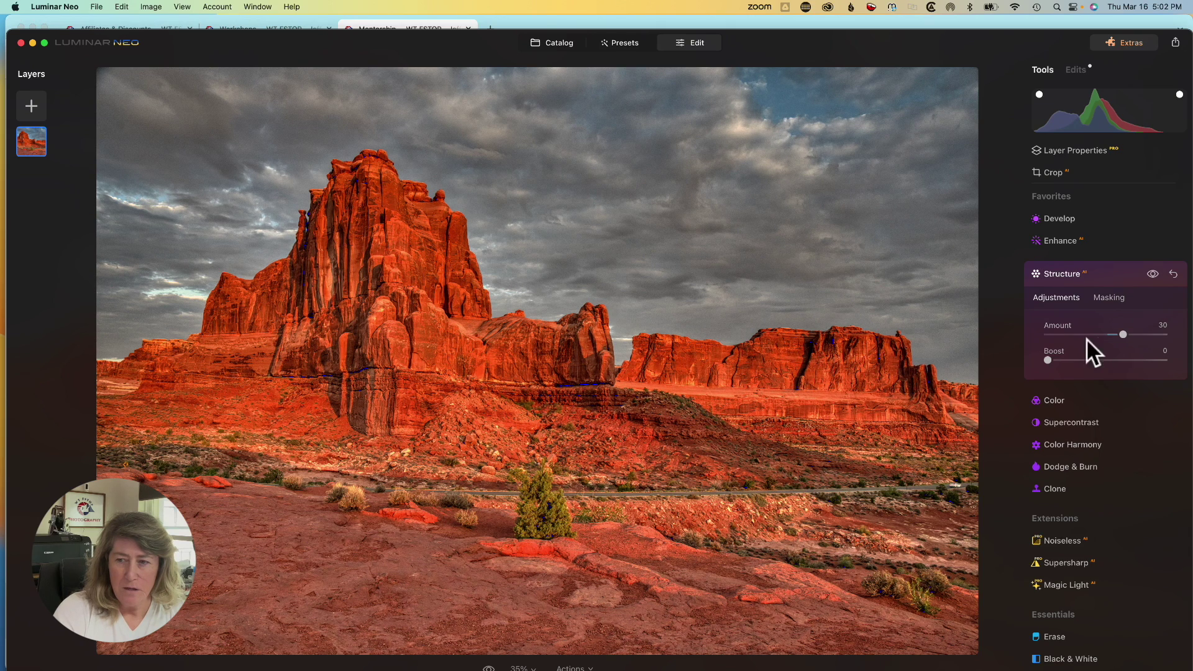
pyautogui.moveTo(1047, 360); pyautogui.dragTo(1059, 359)
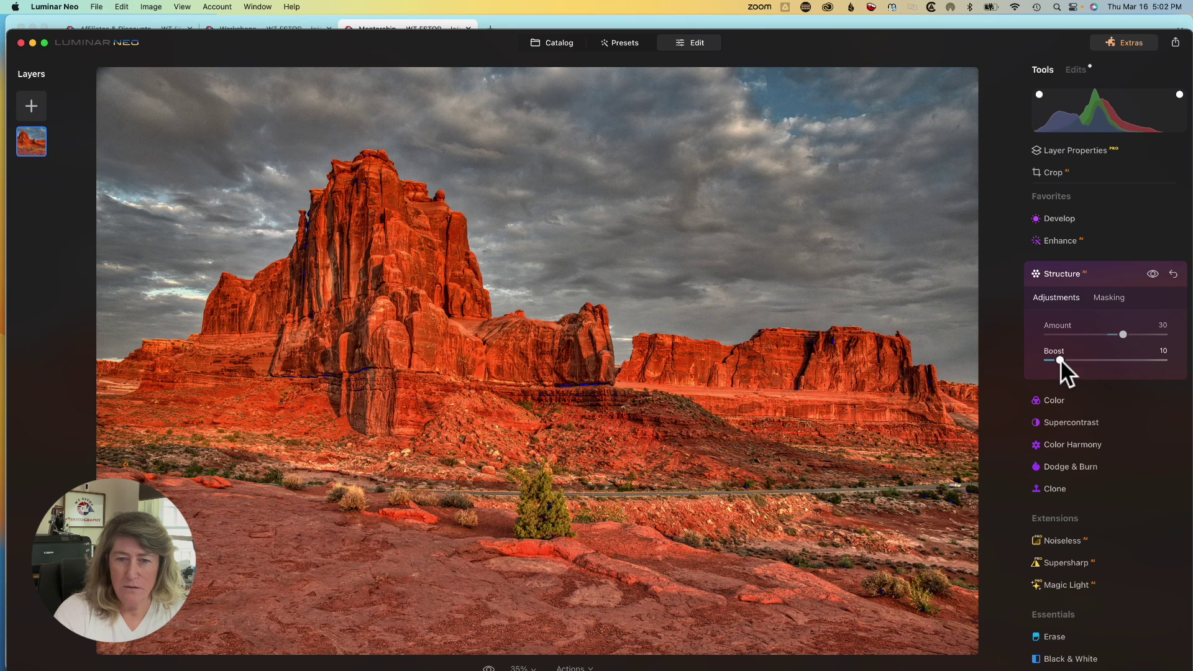
pyautogui.click(1077, 274)
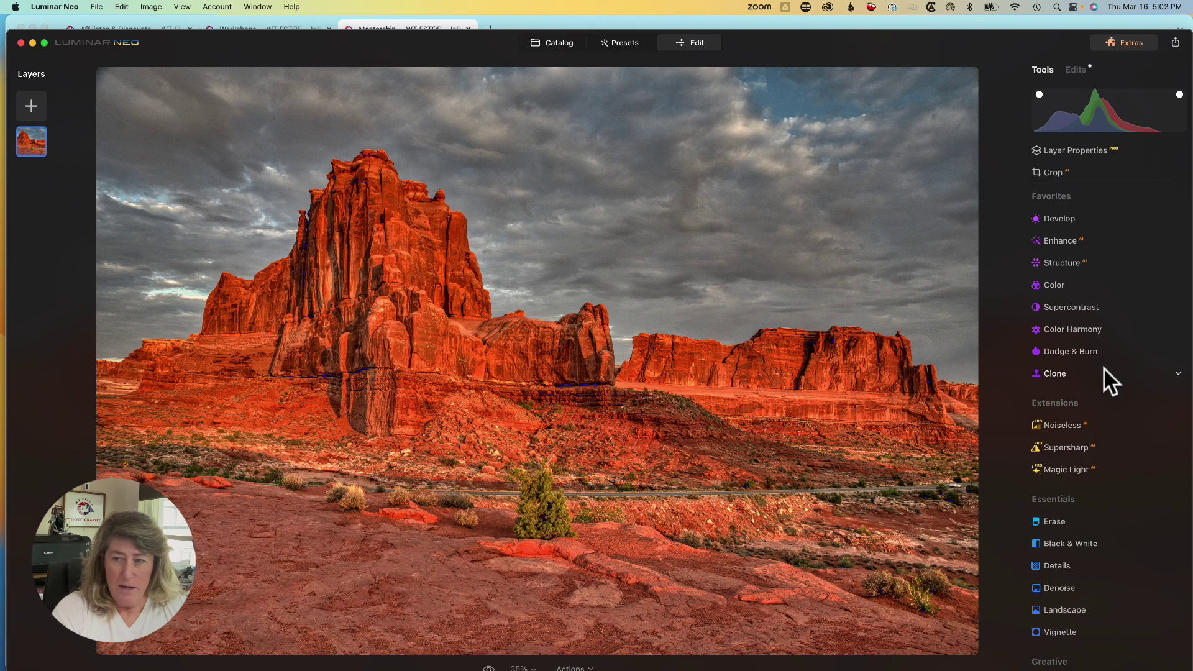
# - Apply the Creative Dramatic tool at Amount 34 with Local Contrast lowered to 15
pyautogui.scroll(-2, 1107, 389)
pyautogui.scroll(-10, 1108, 390)
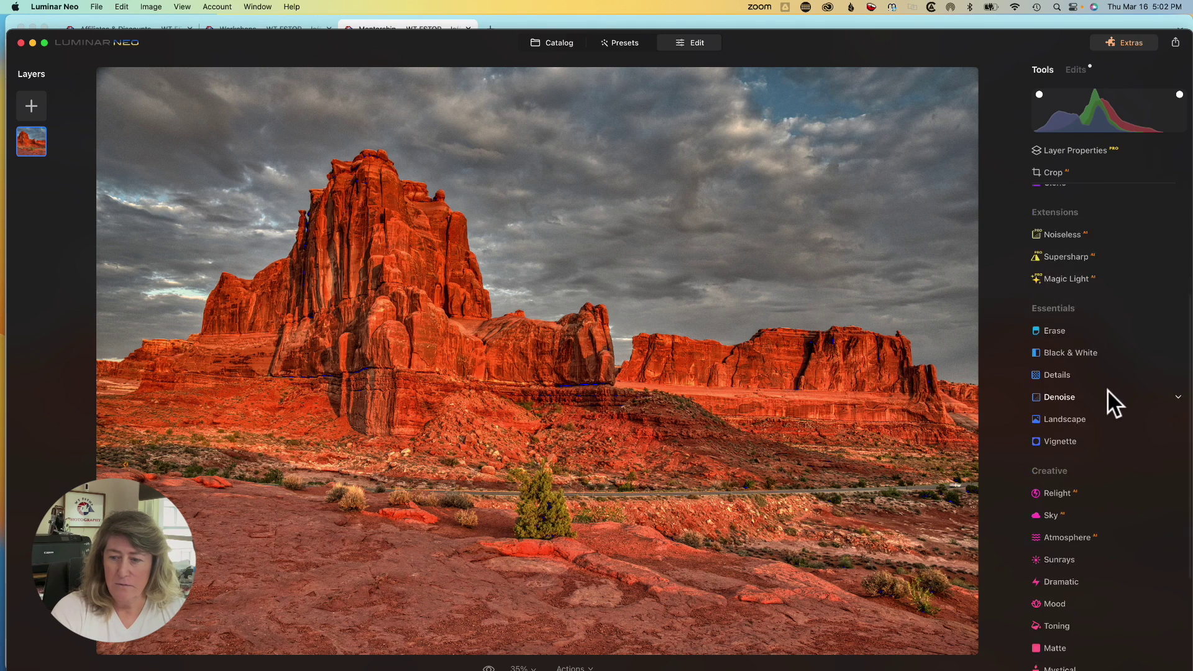
pyautogui.scroll(-1, 1107, 389)
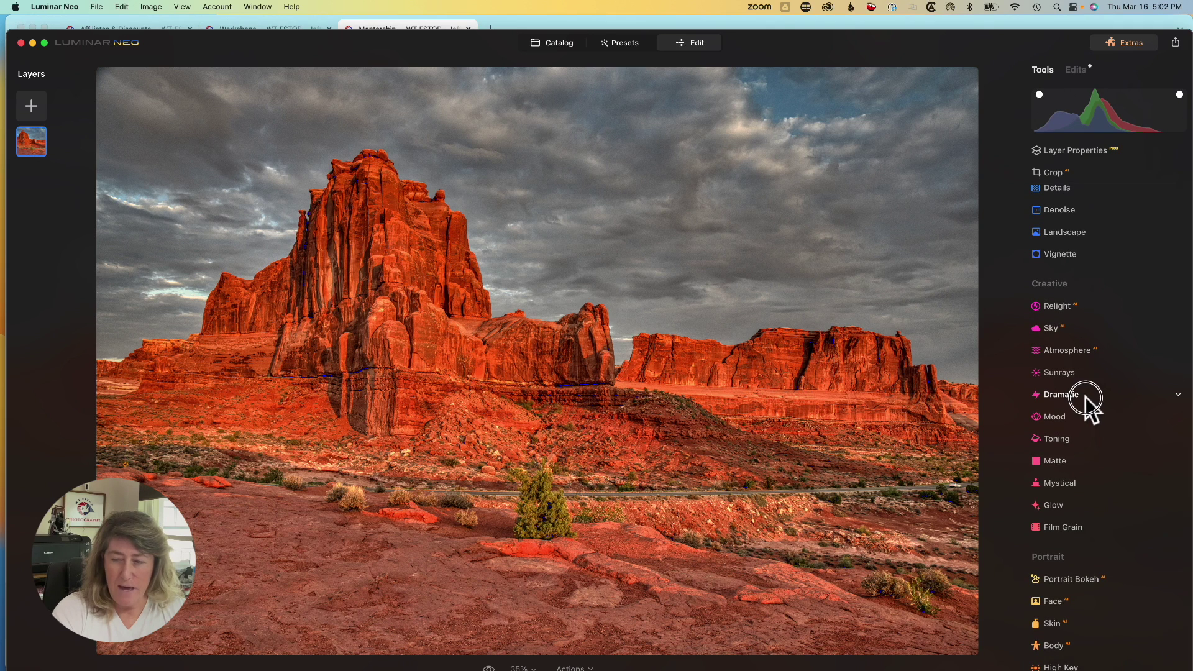
pyautogui.click(1085, 396)
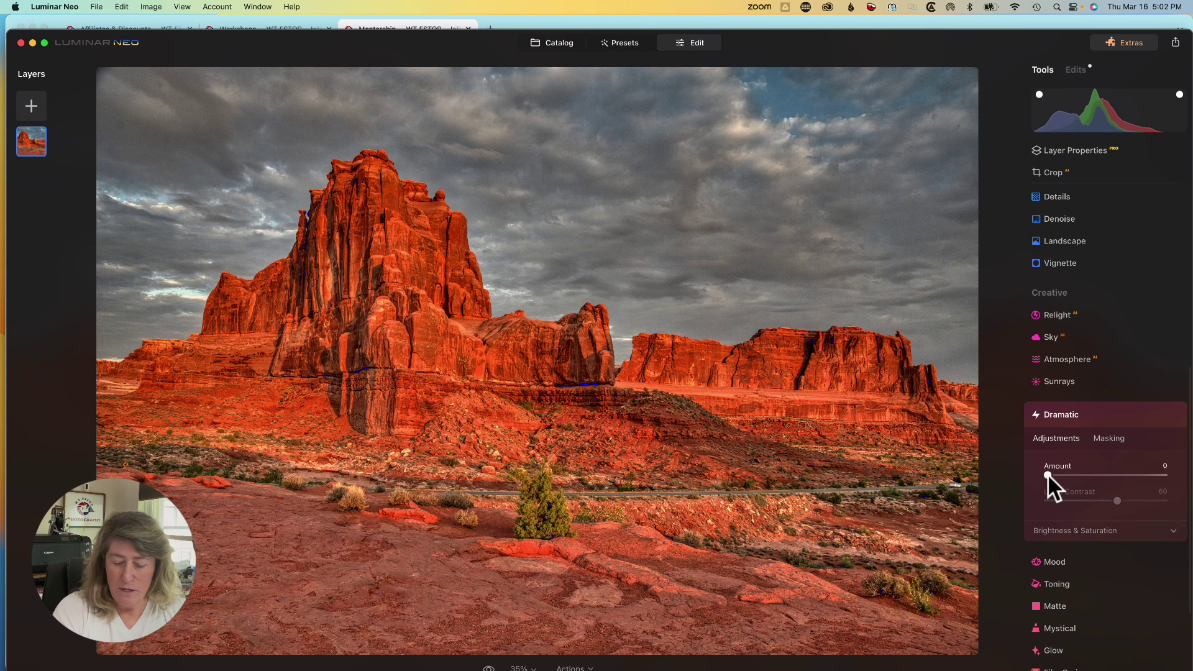
pyautogui.moveTo(1048, 475); pyautogui.dragTo(1088, 476)
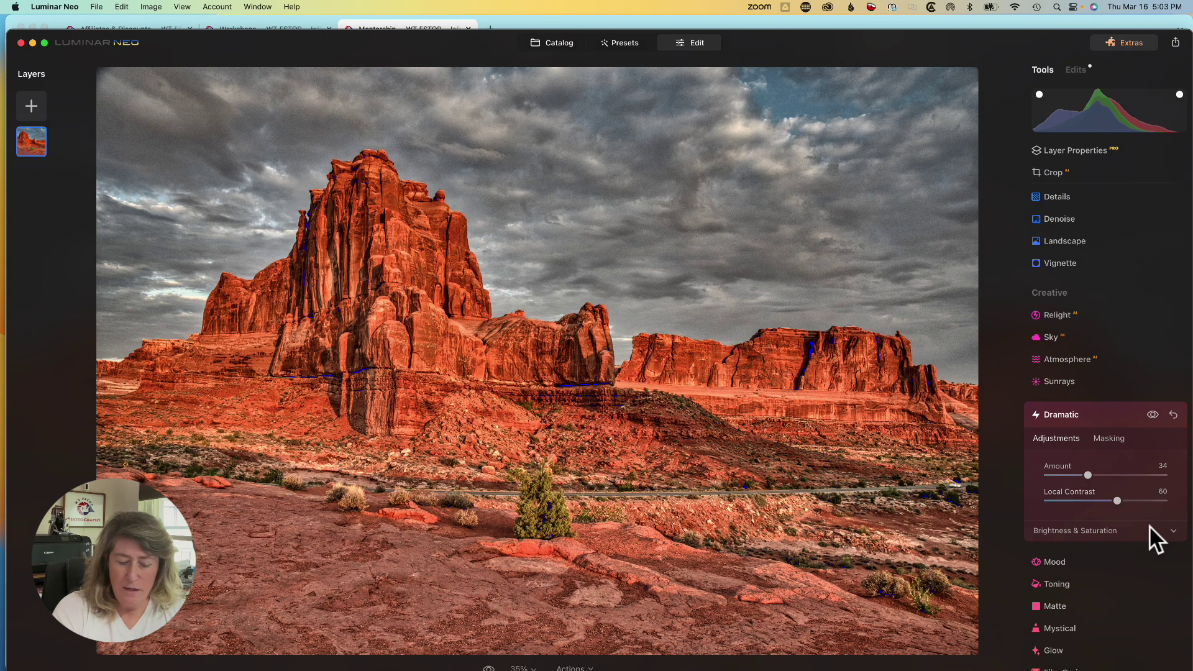
pyautogui.moveTo(1116, 501); pyautogui.dragTo(1065, 501)
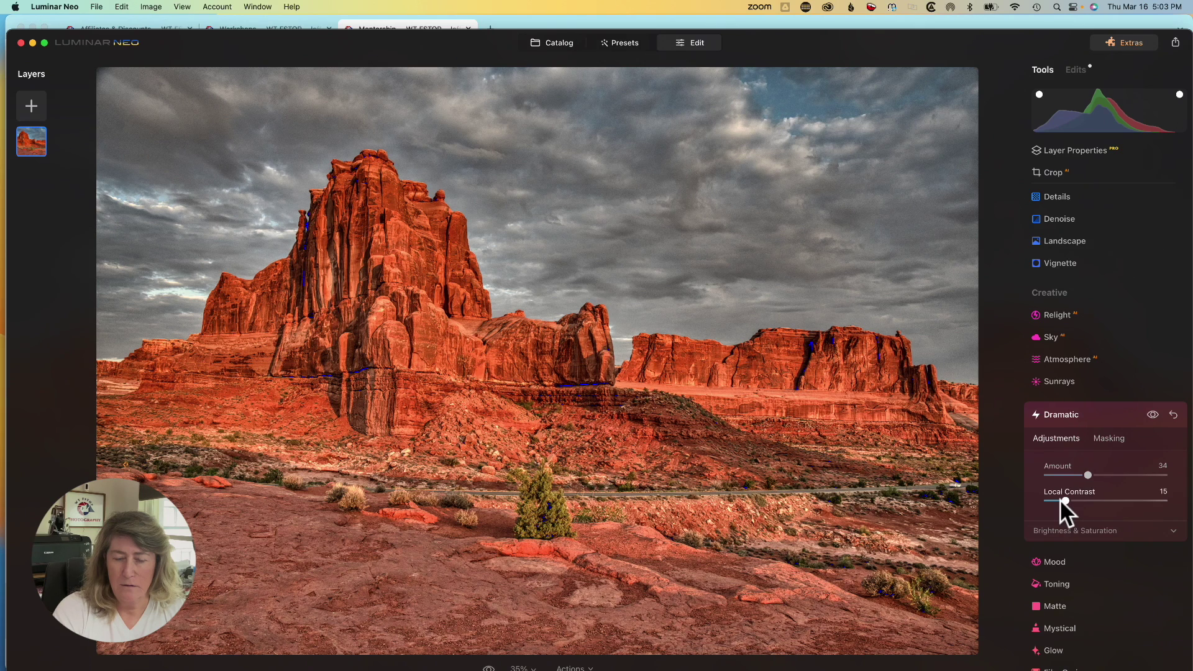
pyautogui.click(1088, 412)
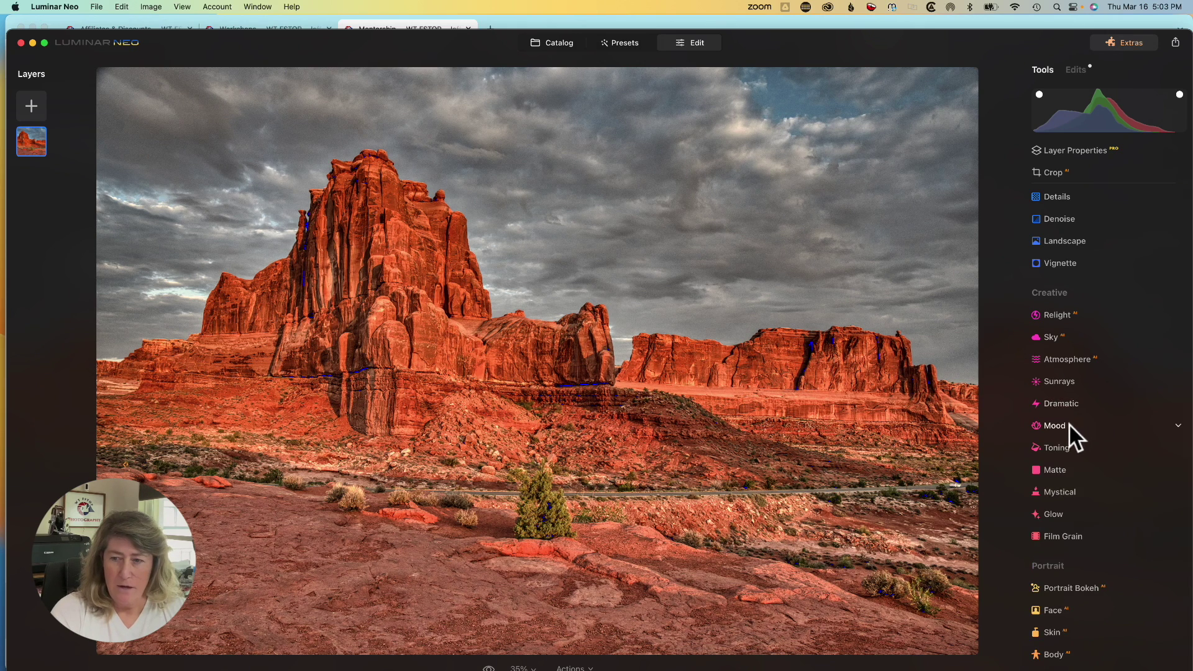
# - In Mood, apply the Creative > Manhattan LUT at Amount 30
pyautogui.click(1070, 425)
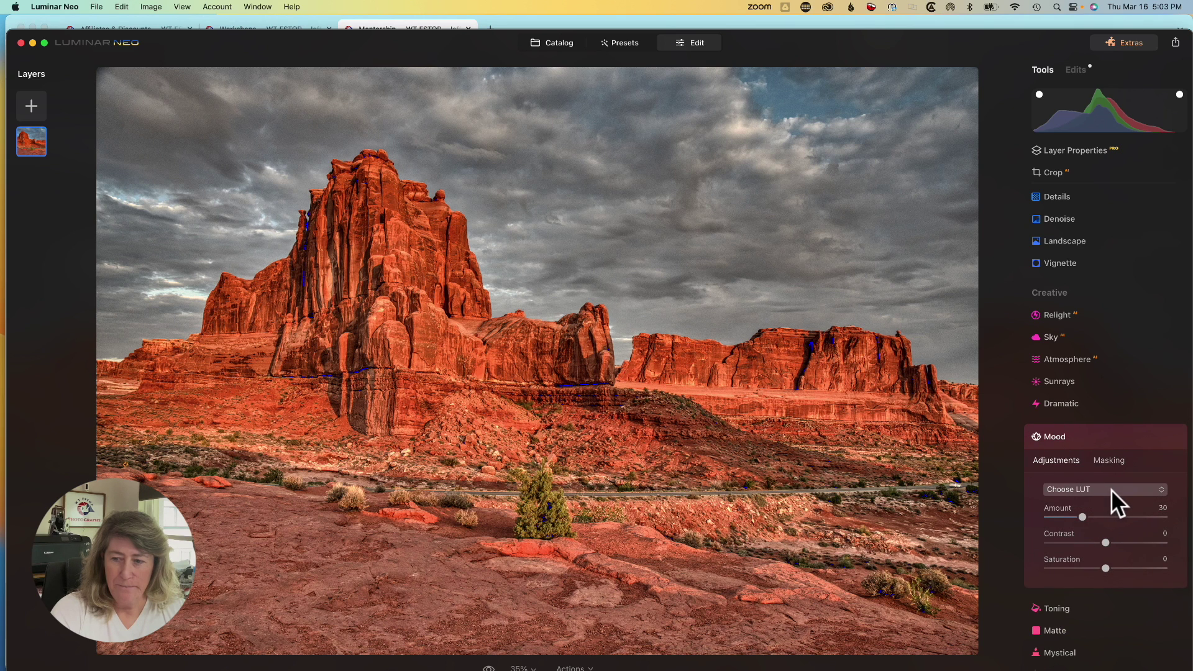
pyautogui.click(1111, 489)
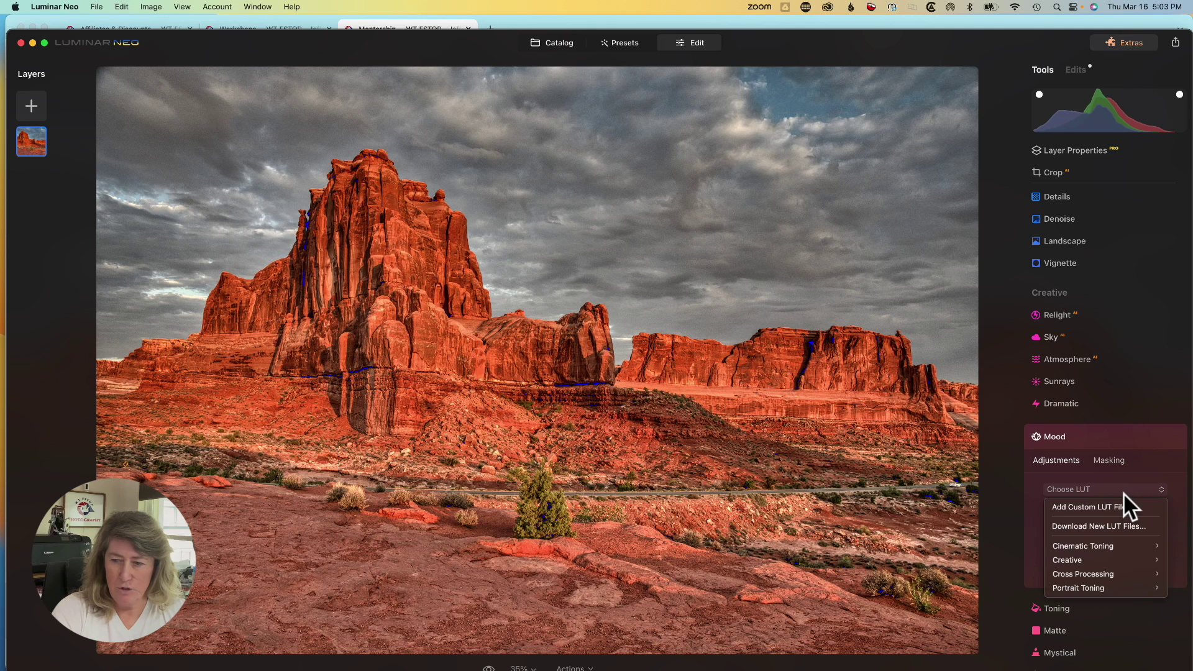
pyautogui.click(1113, 506)
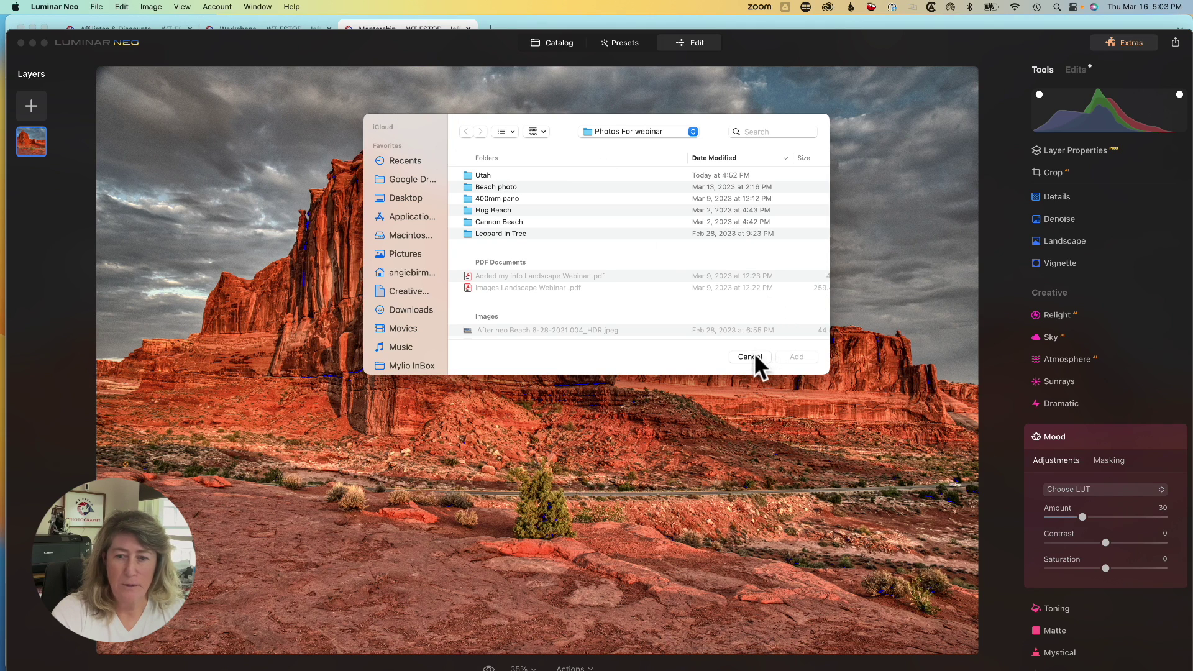
pyautogui.click(750, 356)
pyautogui.click(1128, 489)
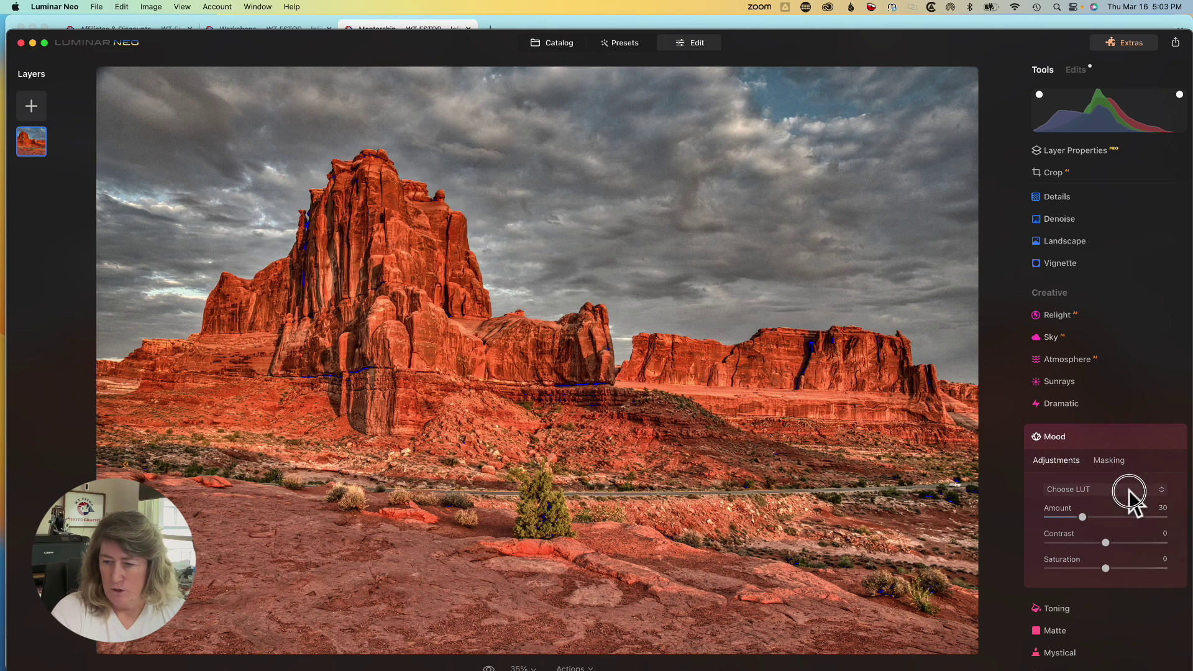
pyautogui.moveTo(1123, 547)
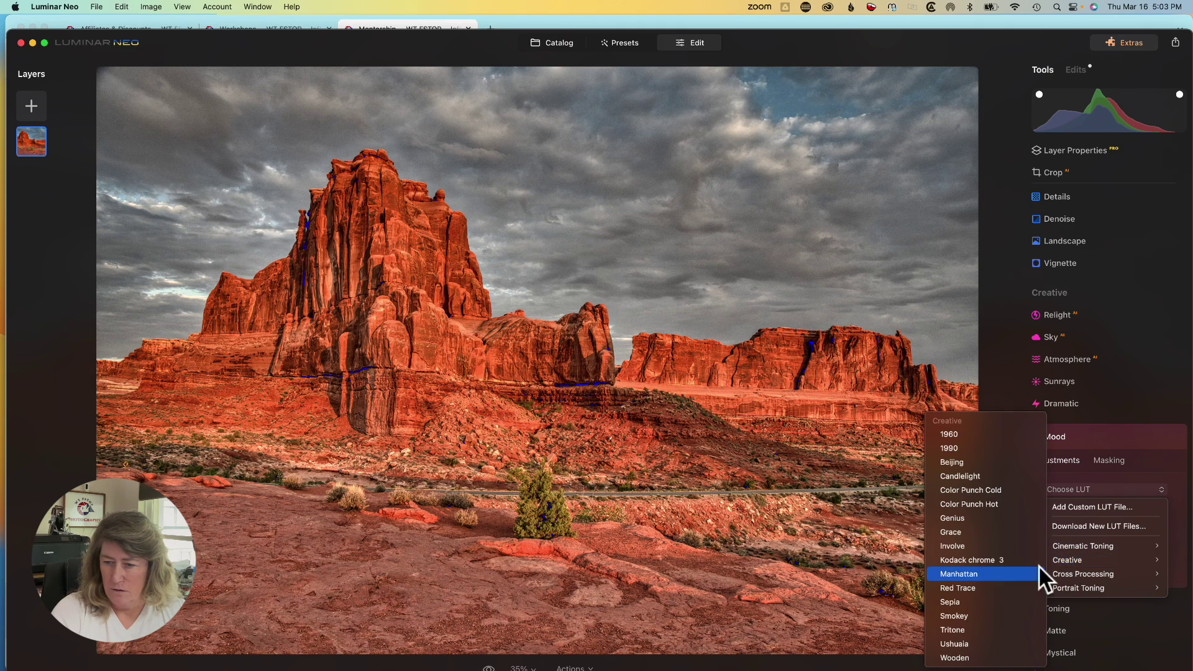
pyautogui.click(1006, 569)
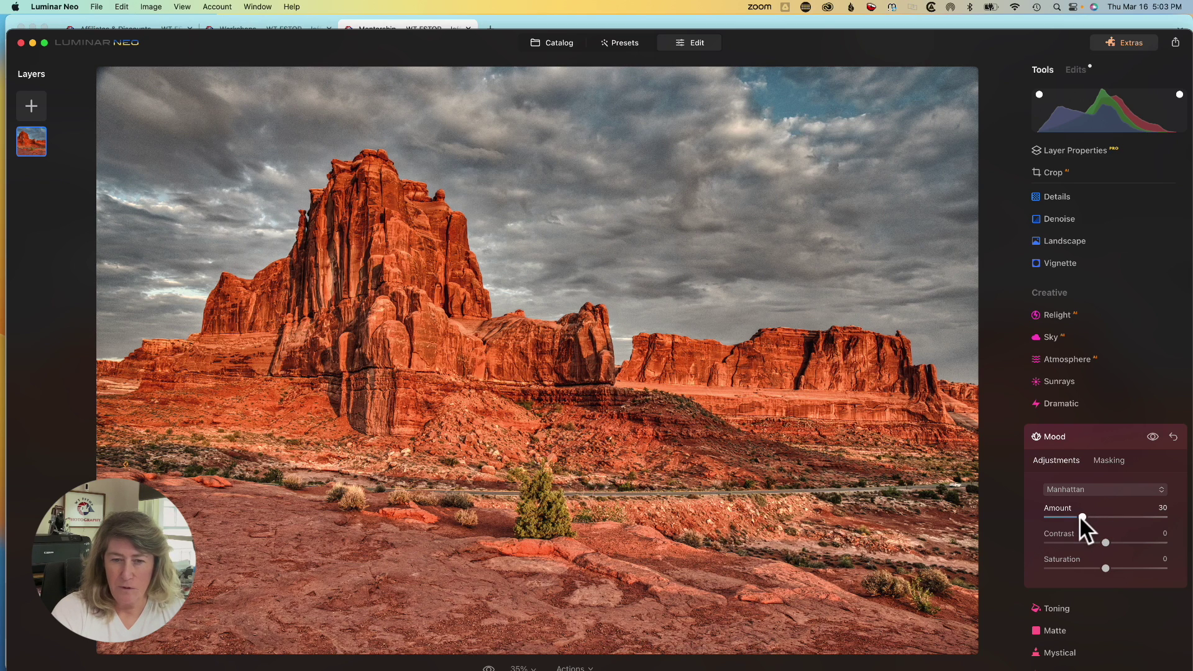
# - Toggle the Mood effect off and on to compare, then collapse Mood
pyautogui.click(1152, 435)
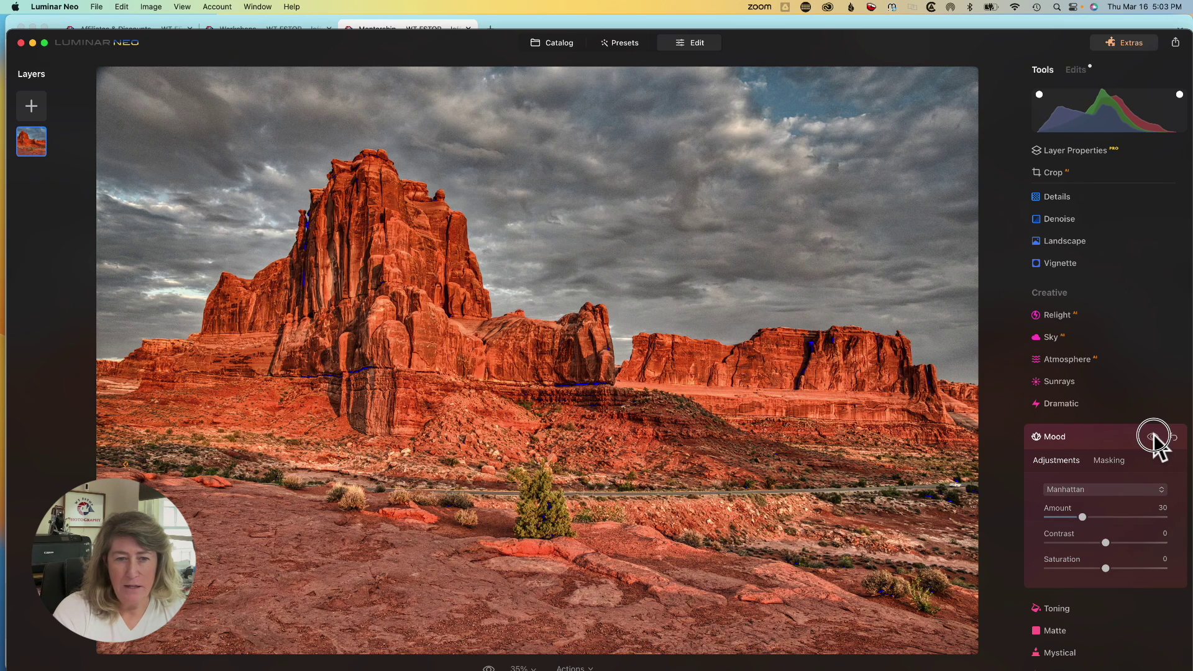
pyautogui.click(1153, 436)
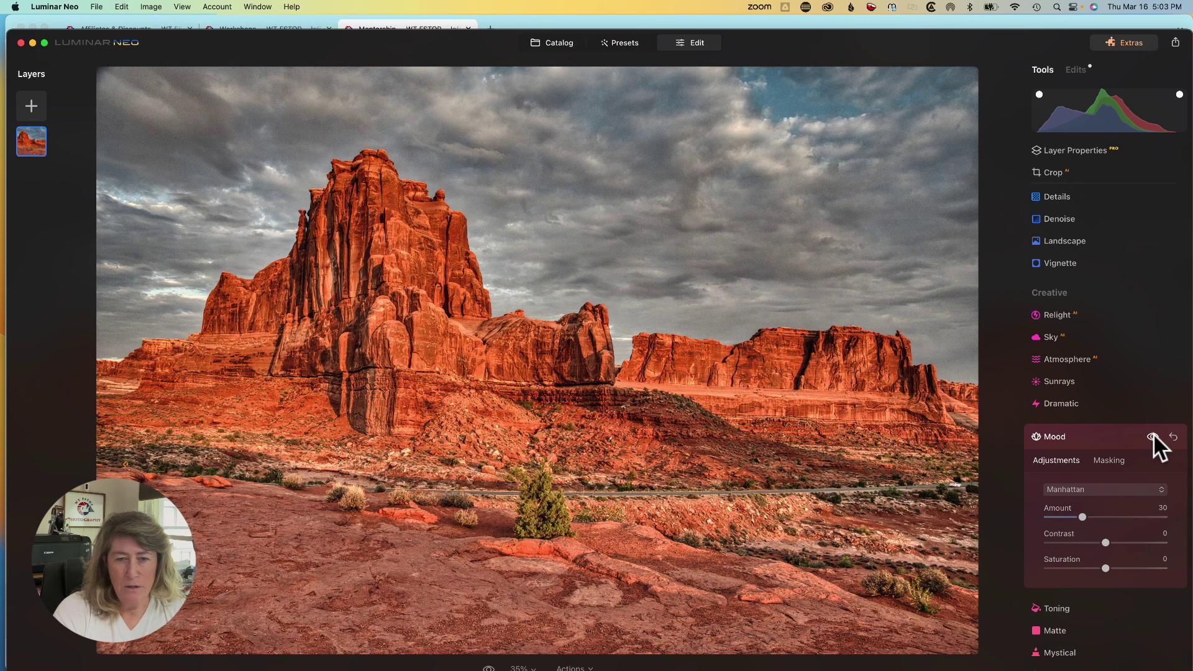
pyautogui.click(1153, 435)
pyautogui.click(1076, 436)
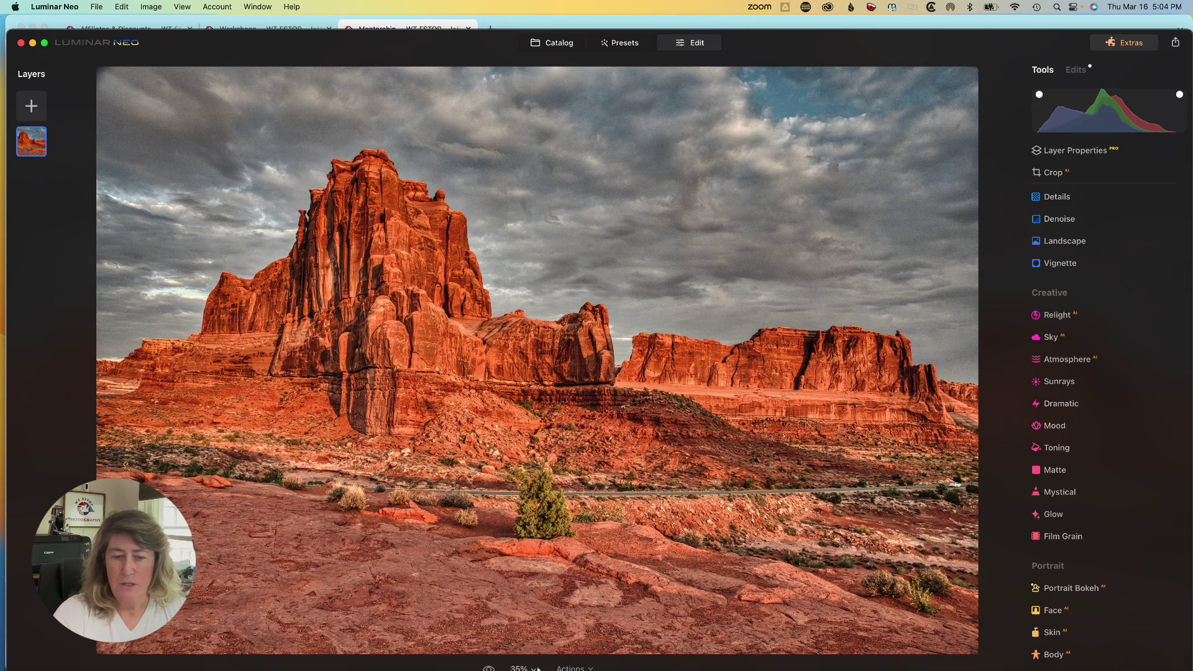
pyautogui.moveTo(502, 665)
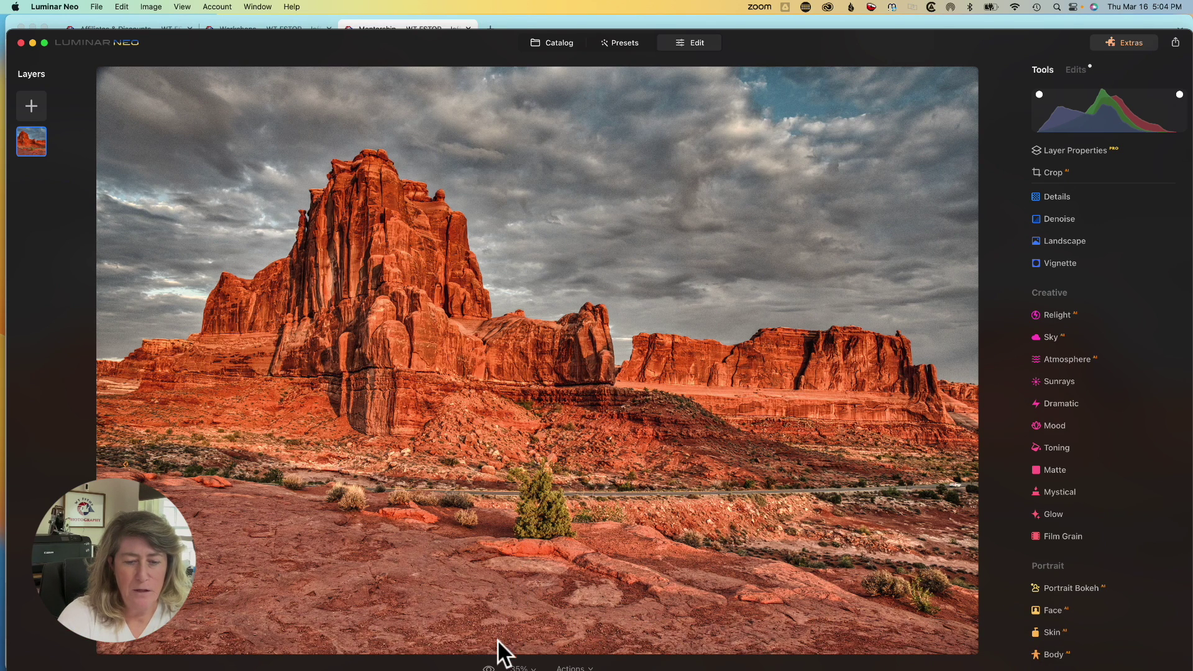
pyautogui.click(491, 666)
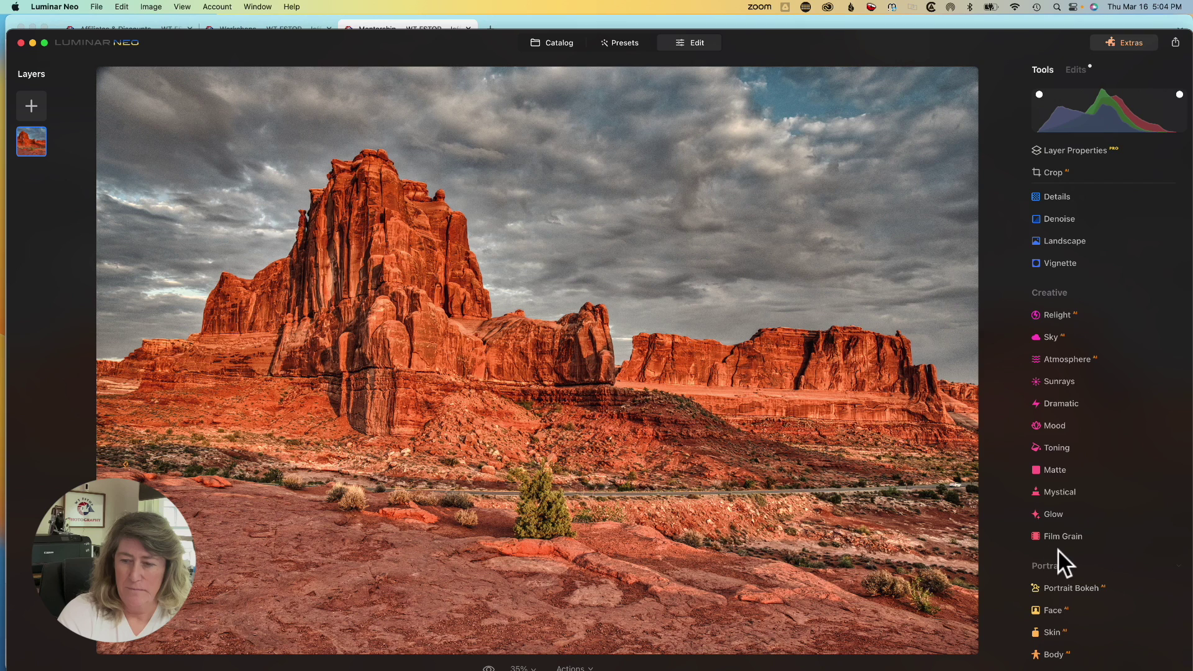
pyautogui.scroll(-1, 1043, 550)
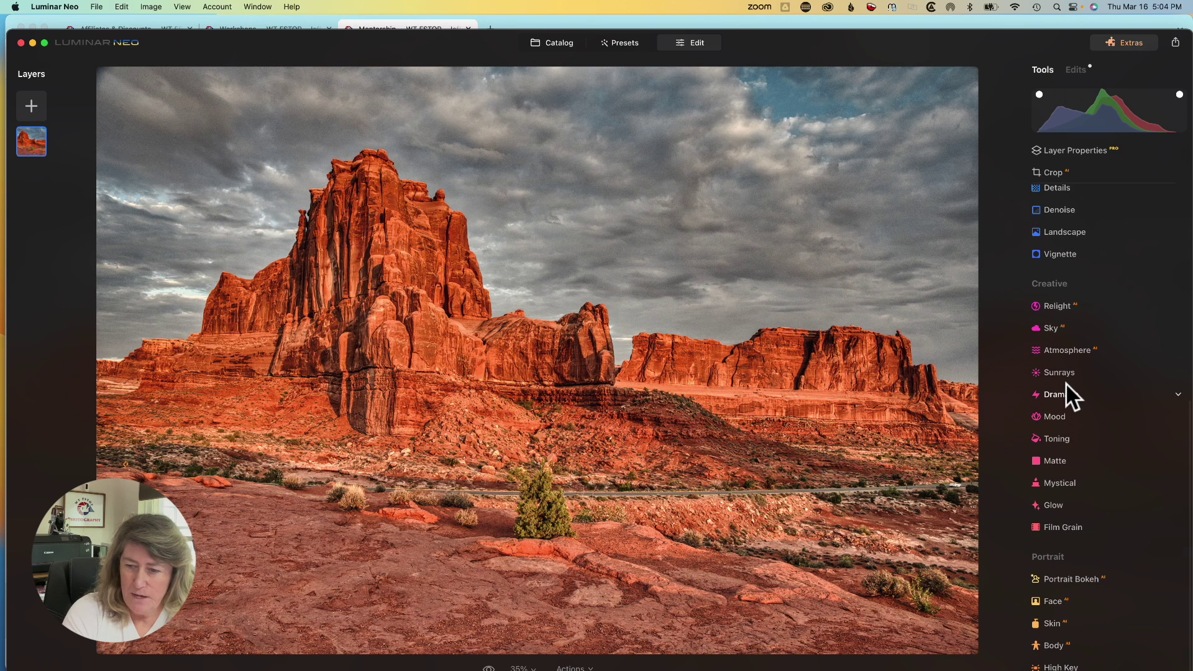
pyautogui.scroll(5, 1066, 383)
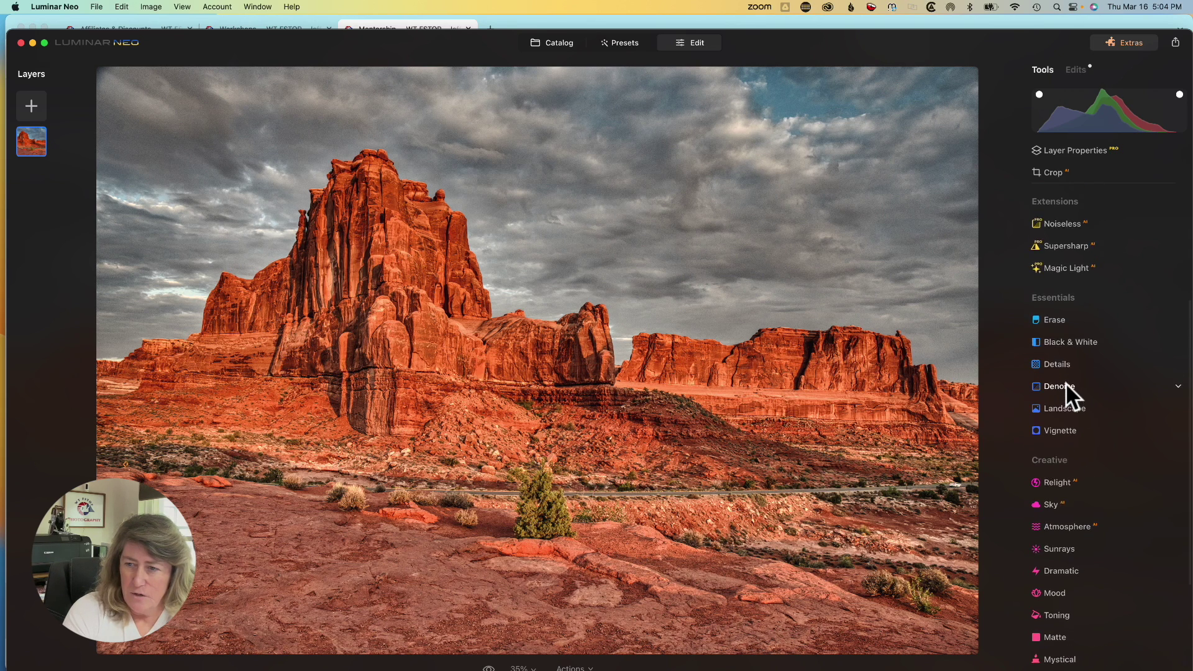
pyautogui.scroll(6, 1065, 383)
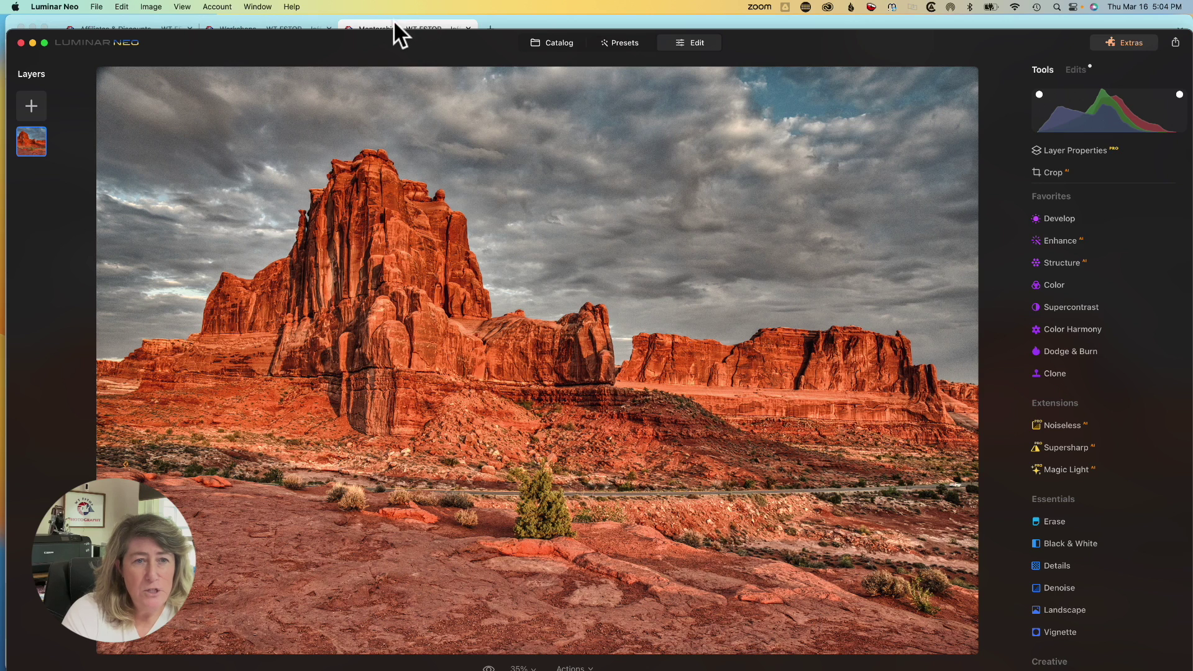
# - In Chrome, view the Affiliates & Discounts list with the Luminar Neo offer, then the Workshops page
pyautogui.click(418, 26)
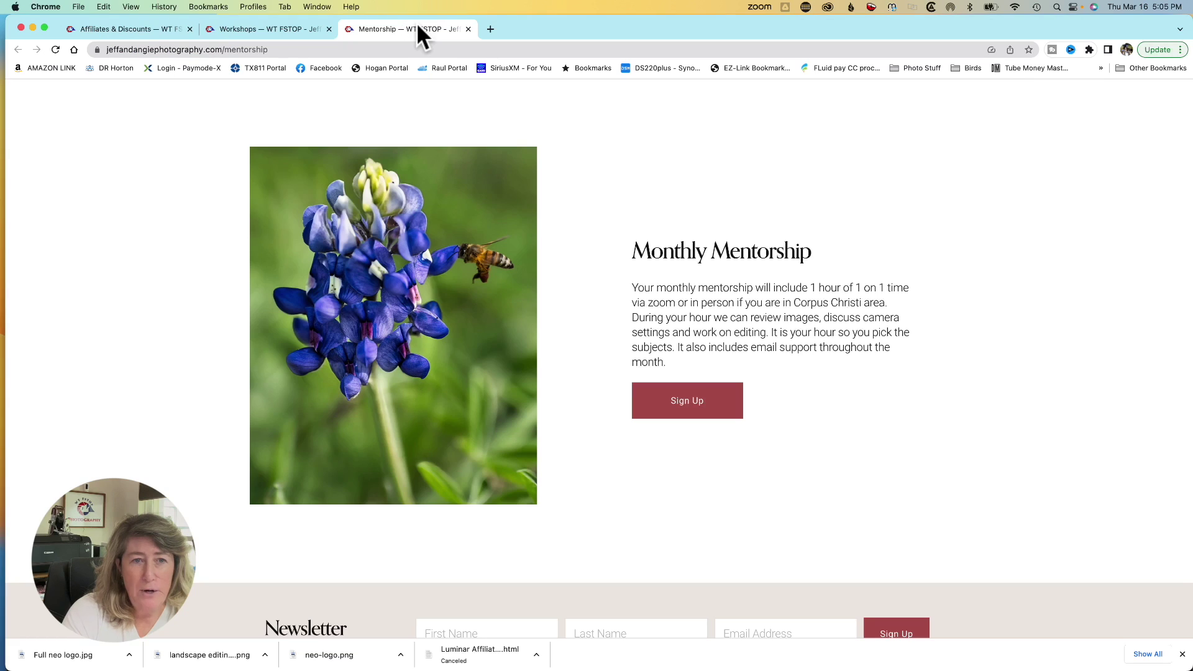
pyautogui.click(171, 29)
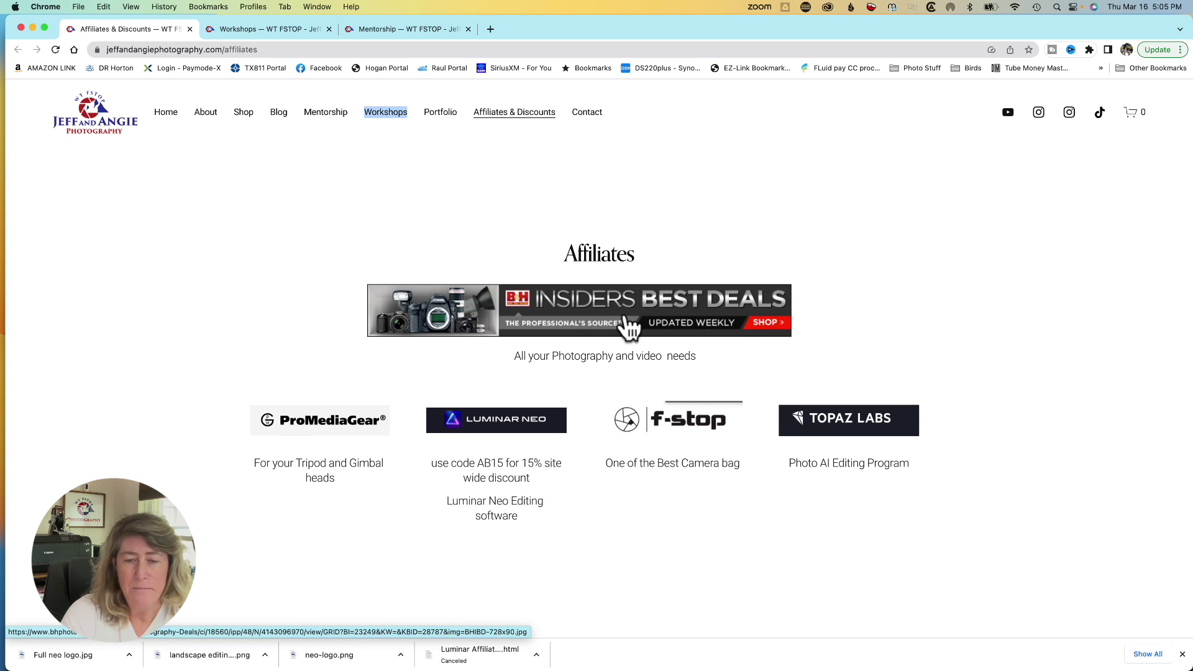
pyautogui.scroll(-2, 629, 323)
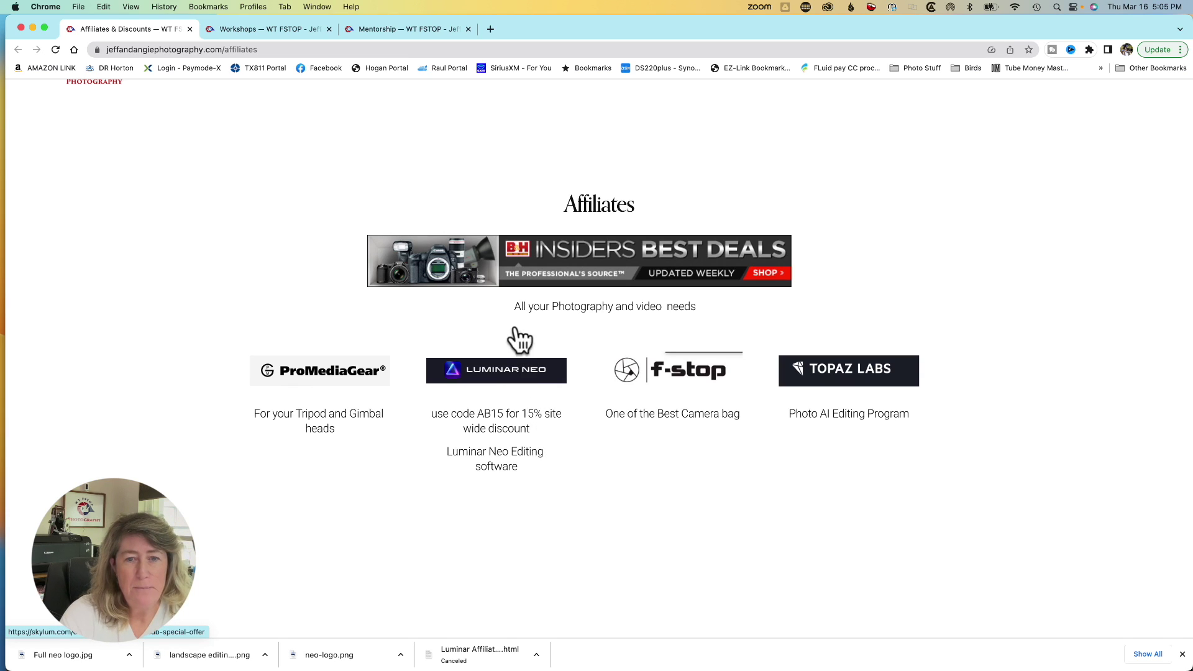
pyautogui.click(280, 28)
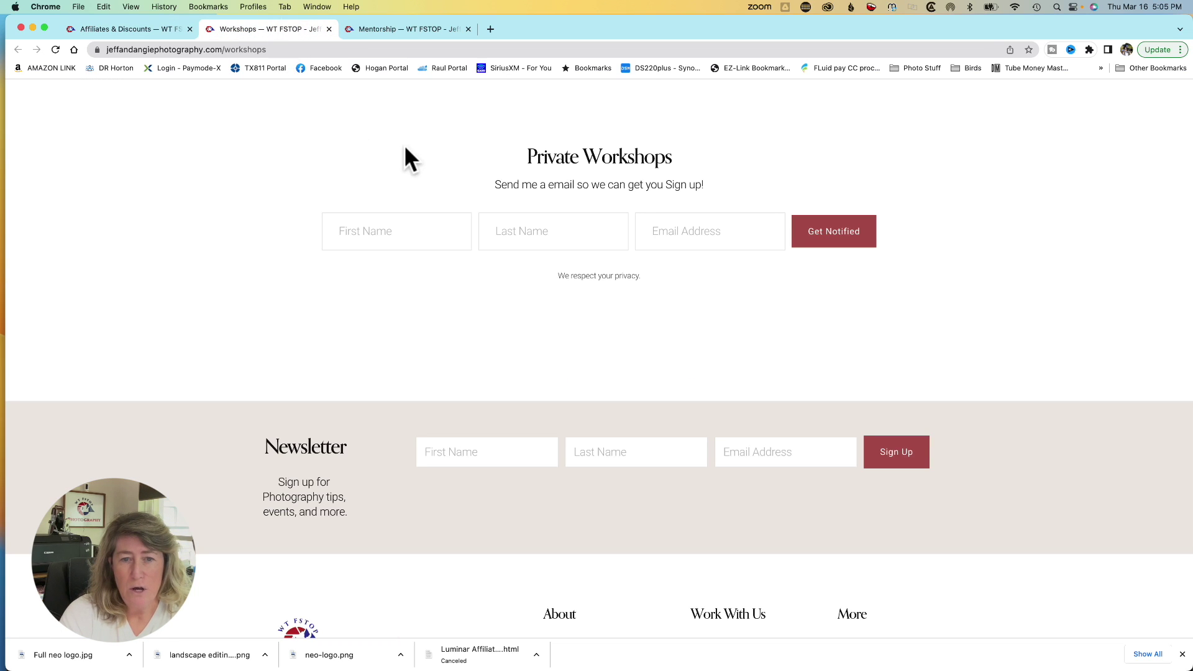
pyautogui.scroll(10, 403, 144)
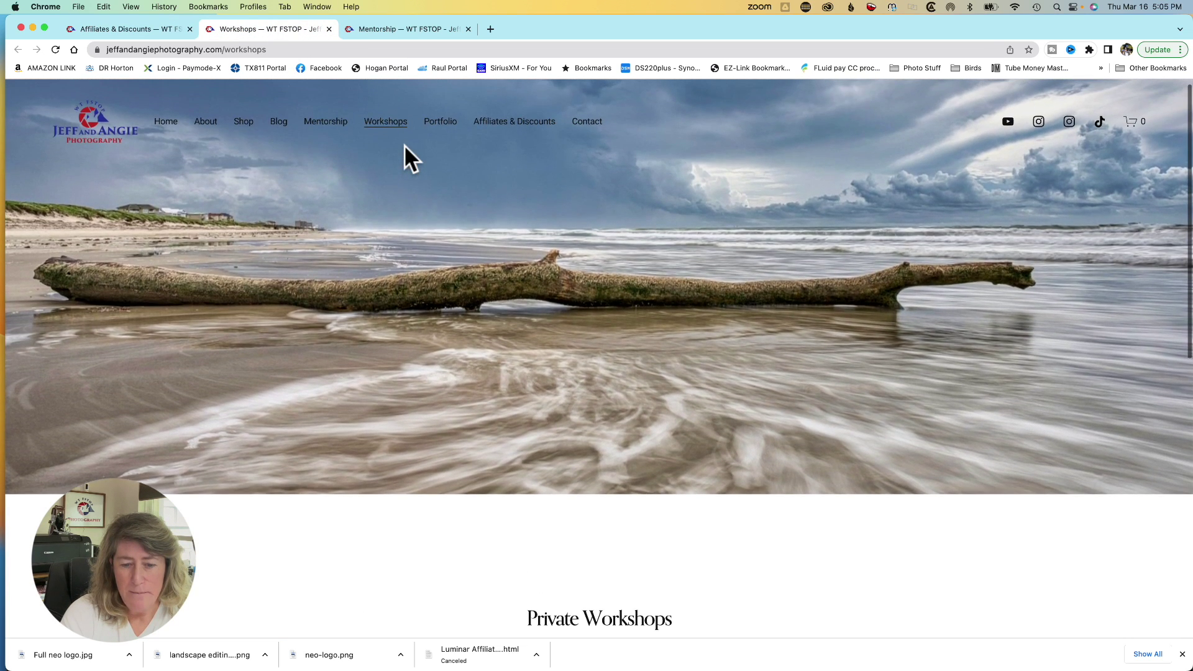
pyautogui.scroll(1, 404, 144)
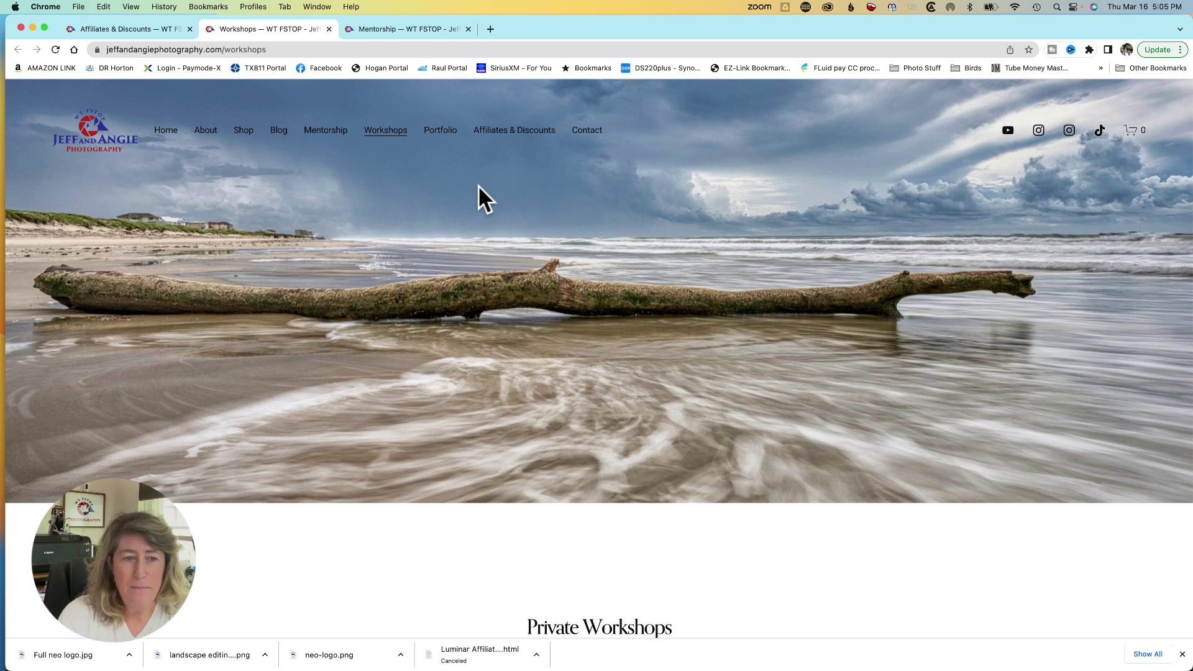
pyautogui.scroll(-1, 479, 186)
pyautogui.scroll(1, 478, 185)
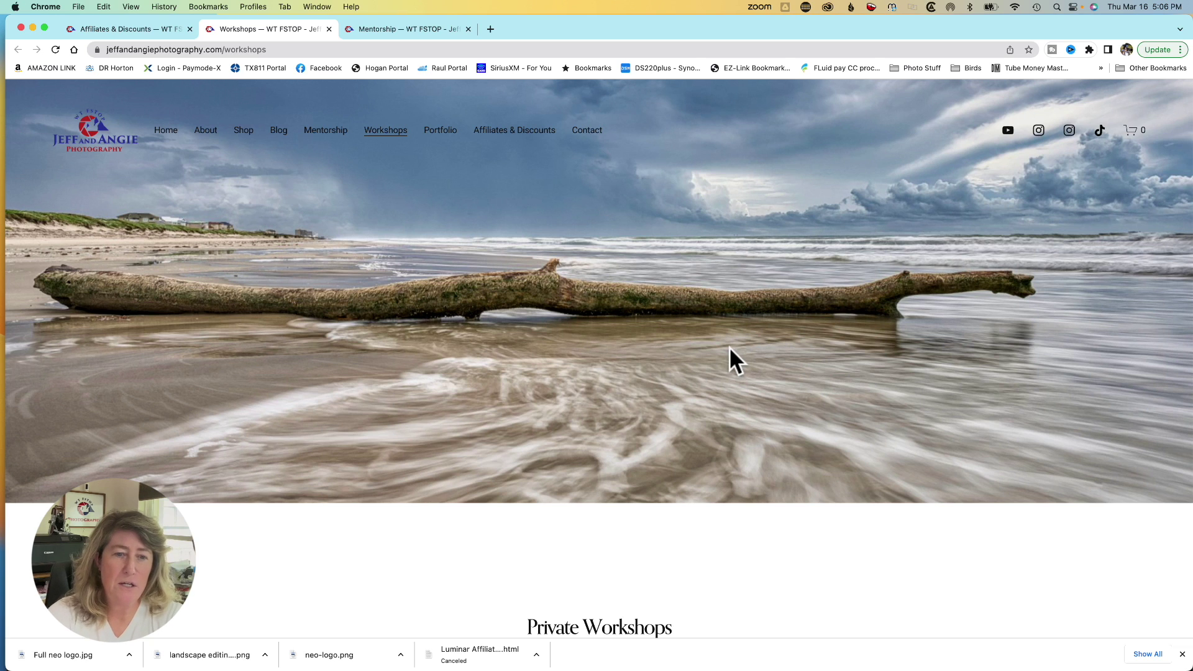
pyautogui.scroll(-5, 730, 349)
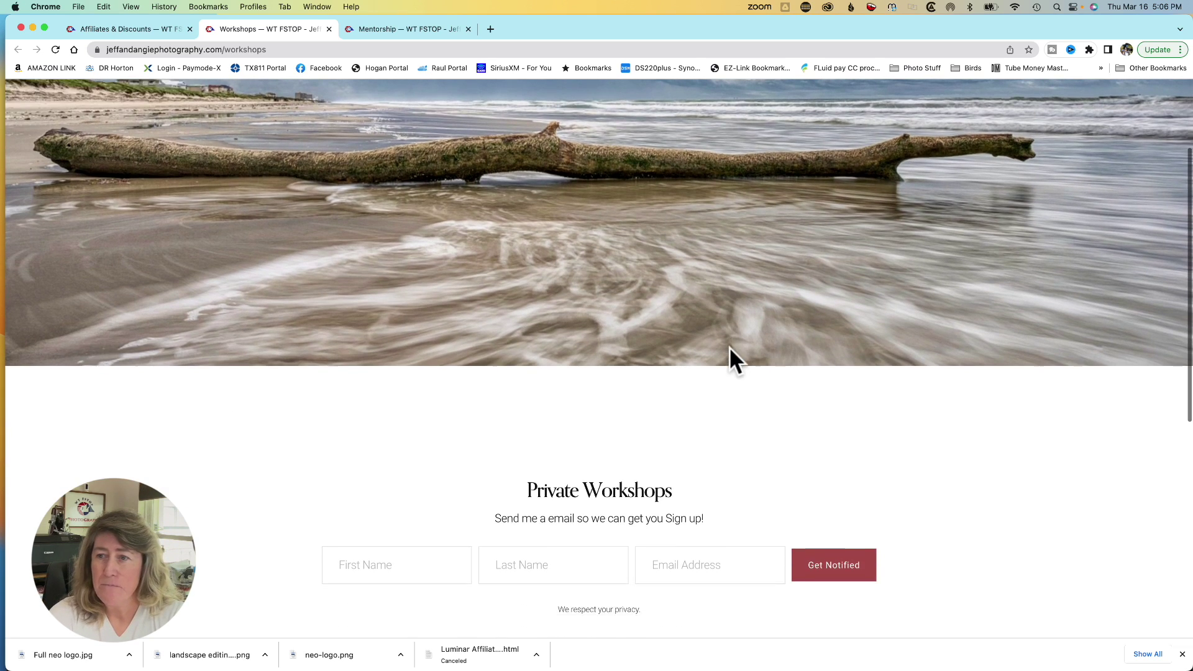
pyautogui.scroll(-5, 730, 349)
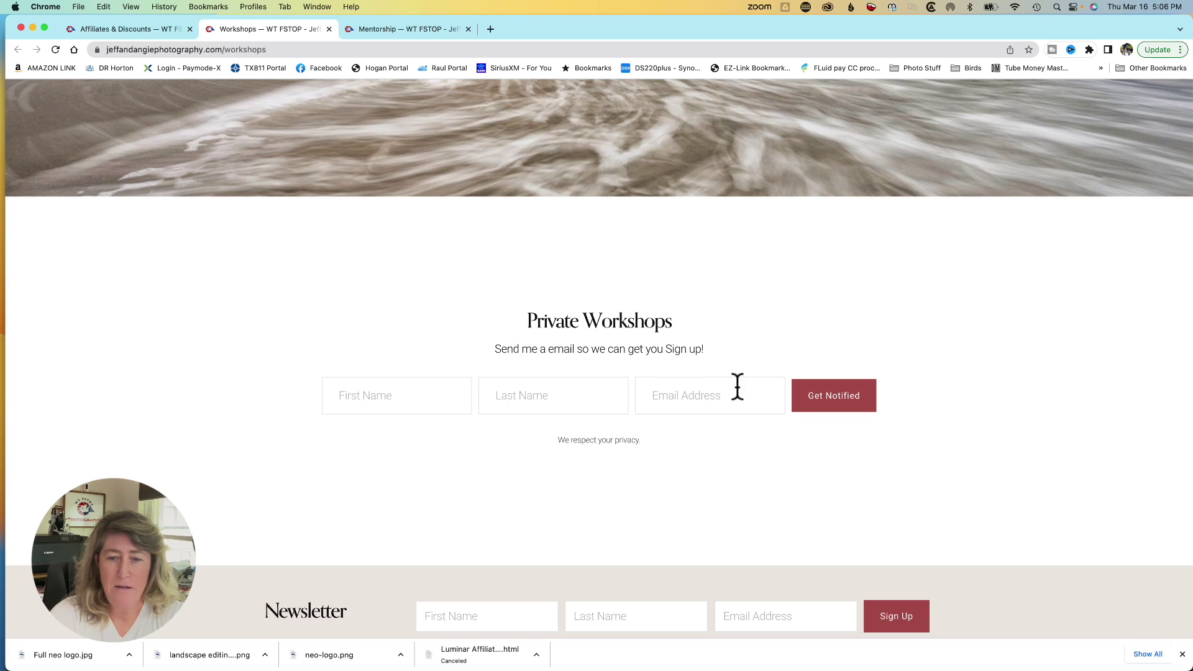
pyautogui.scroll(1, 746, 354)
pyautogui.scroll(5, 730, 342)
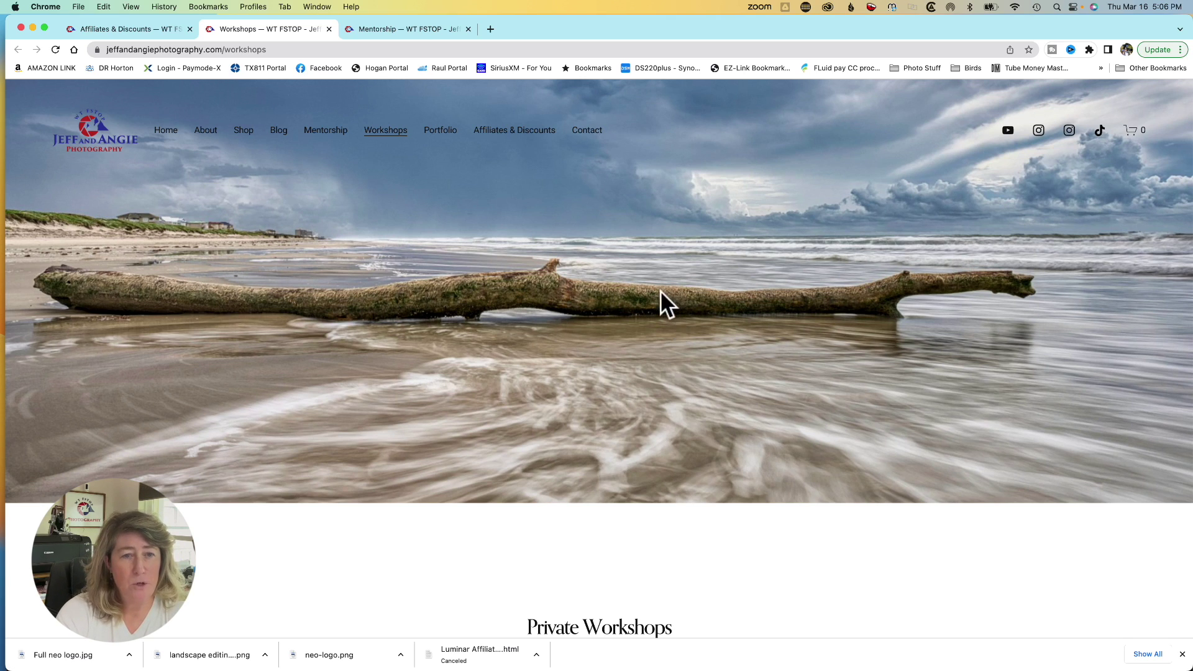
pyautogui.click(434, 36)
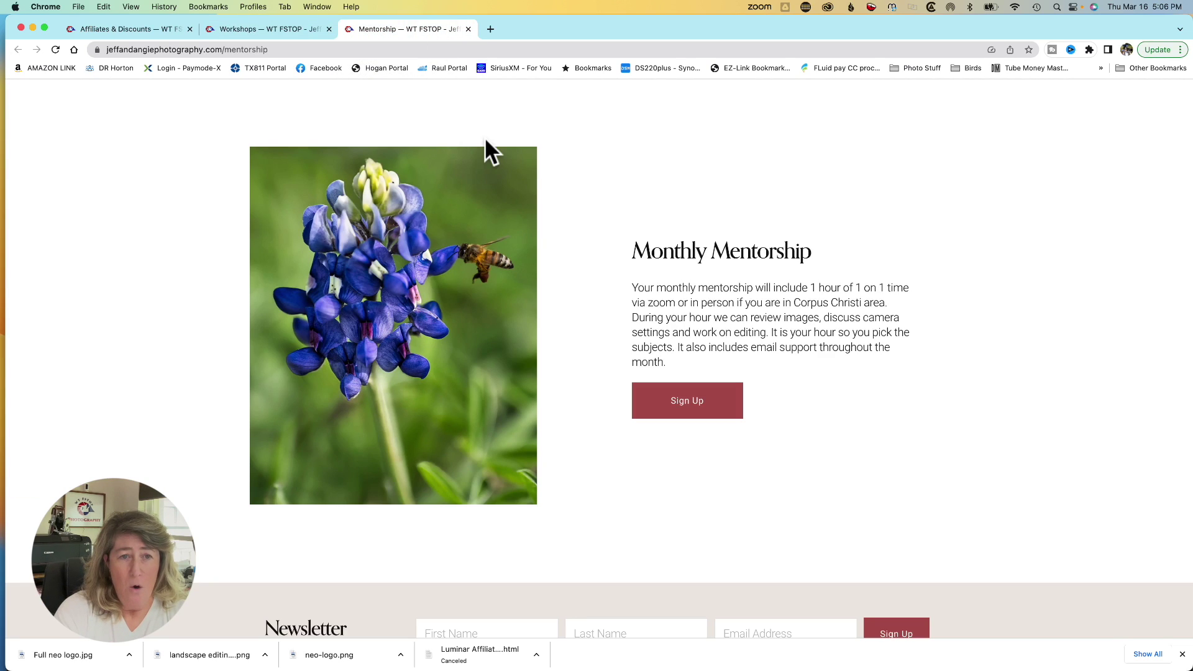
# - Scroll through the Monthly Mentorship section, then go to the site's Merchandise shop page
pyautogui.scroll(1, 491, 162)
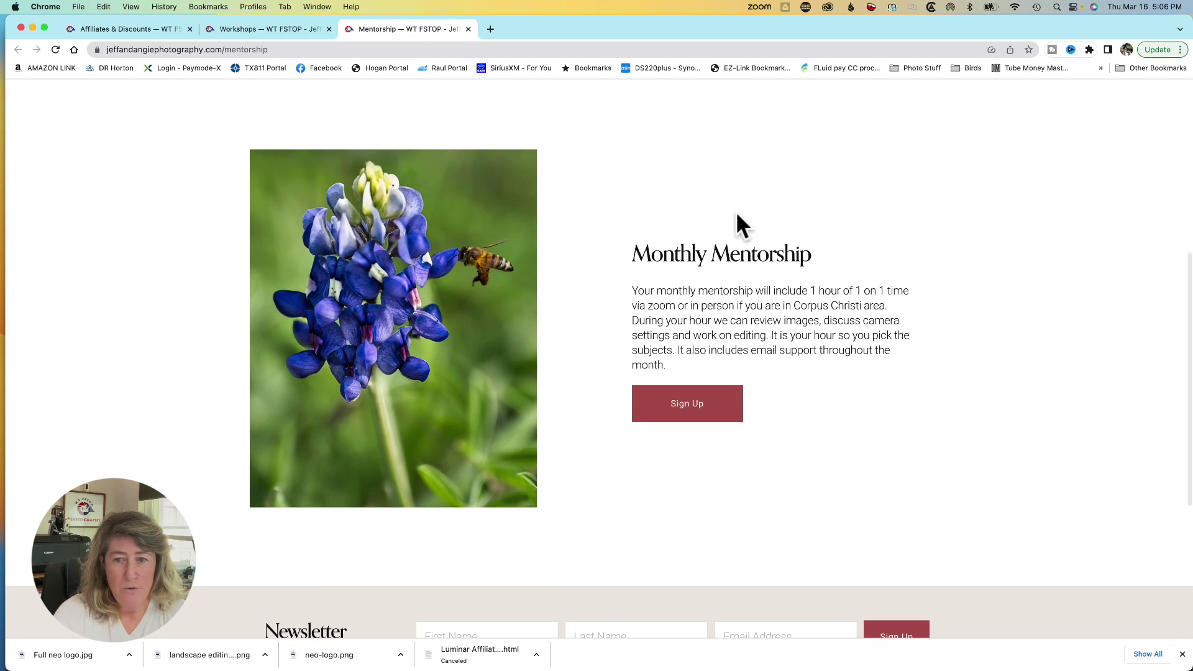
pyautogui.scroll(2, 690, 295)
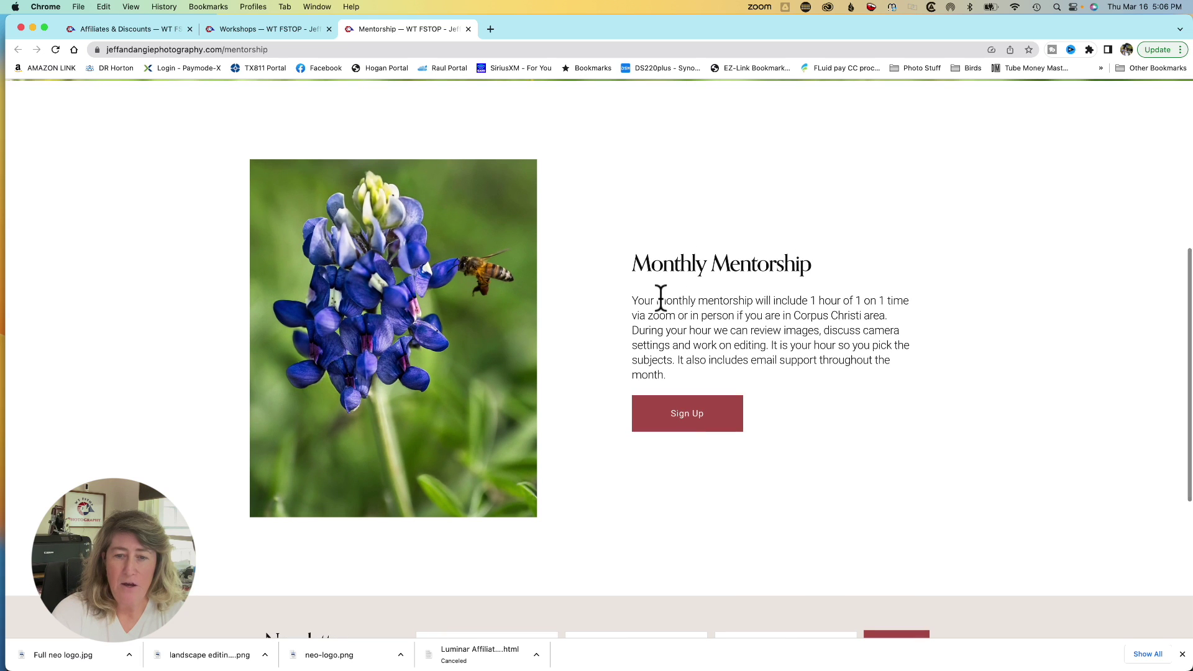
pyautogui.scroll(2, 725, 300)
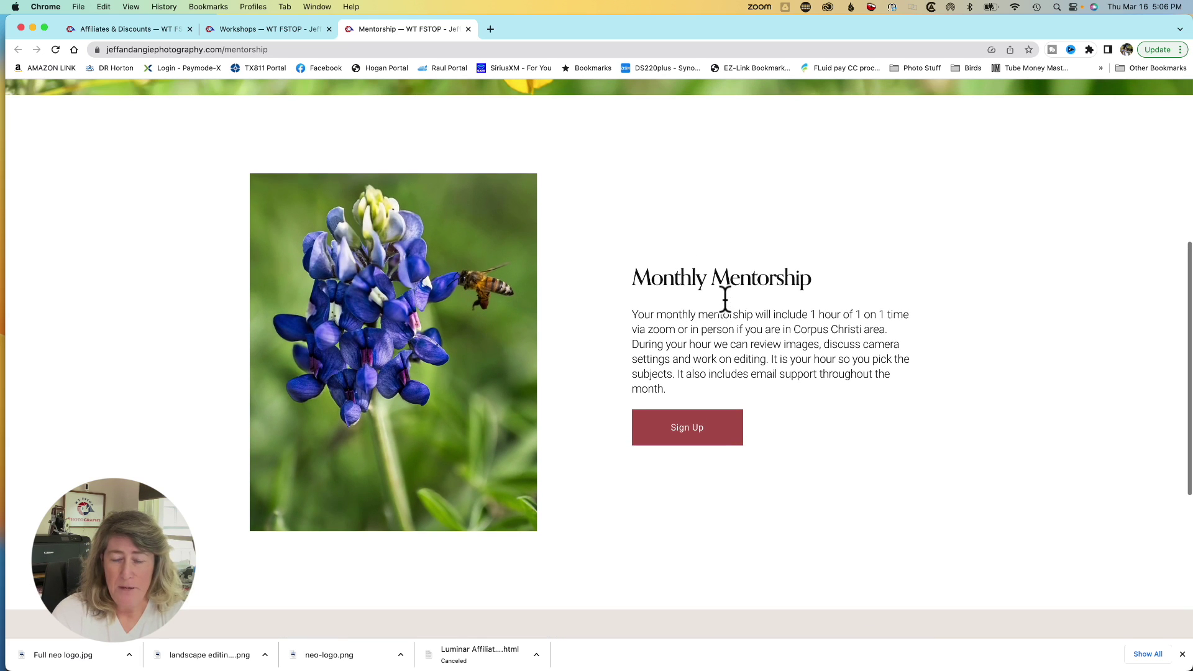
pyautogui.scroll(8, 727, 301)
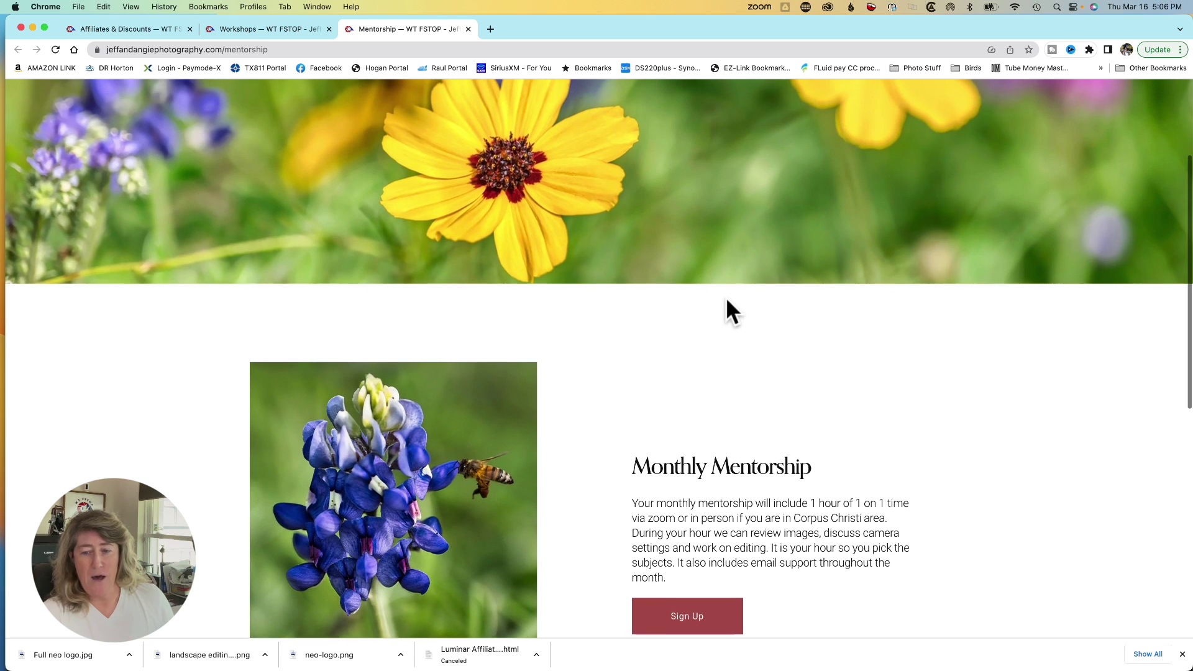
pyautogui.scroll(6, 727, 301)
pyautogui.scroll(-9, 727, 301)
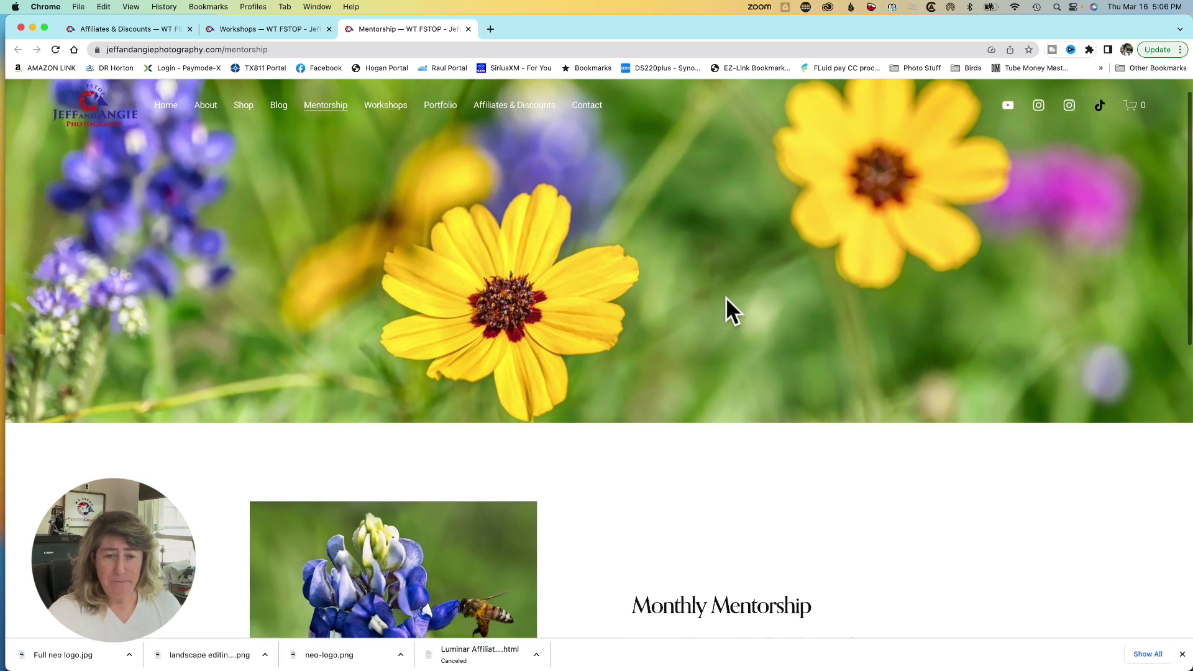
pyautogui.scroll(-3, 726, 297)
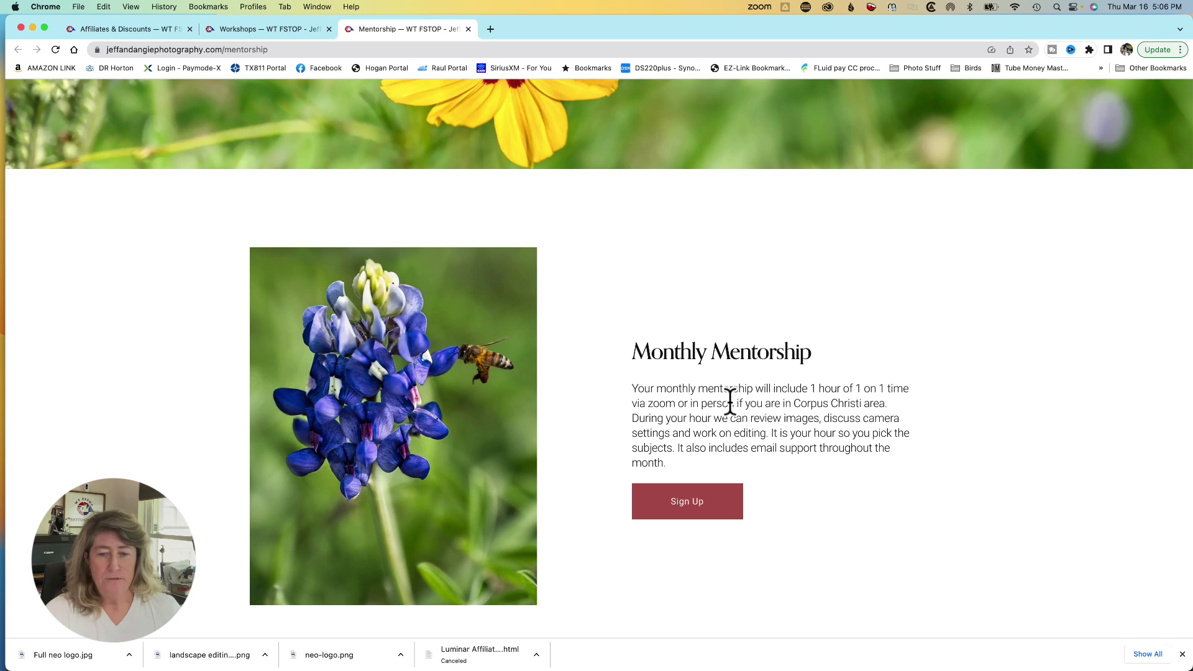
pyautogui.scroll(-2, 736, 404)
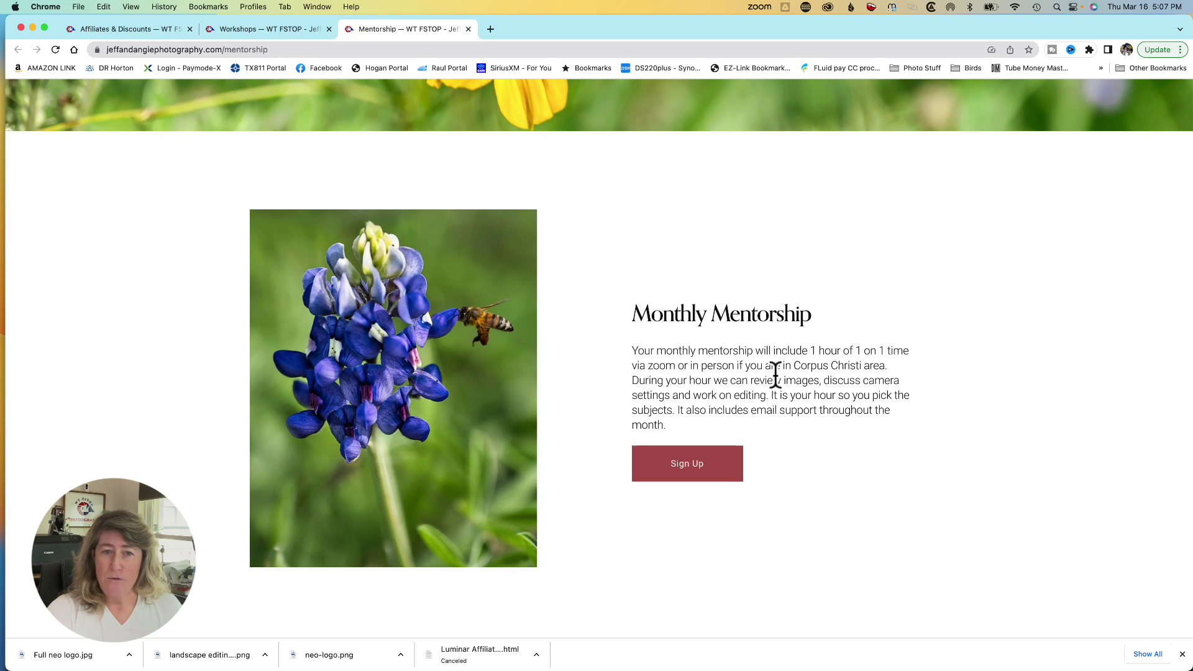
pyautogui.scroll(5, 774, 375)
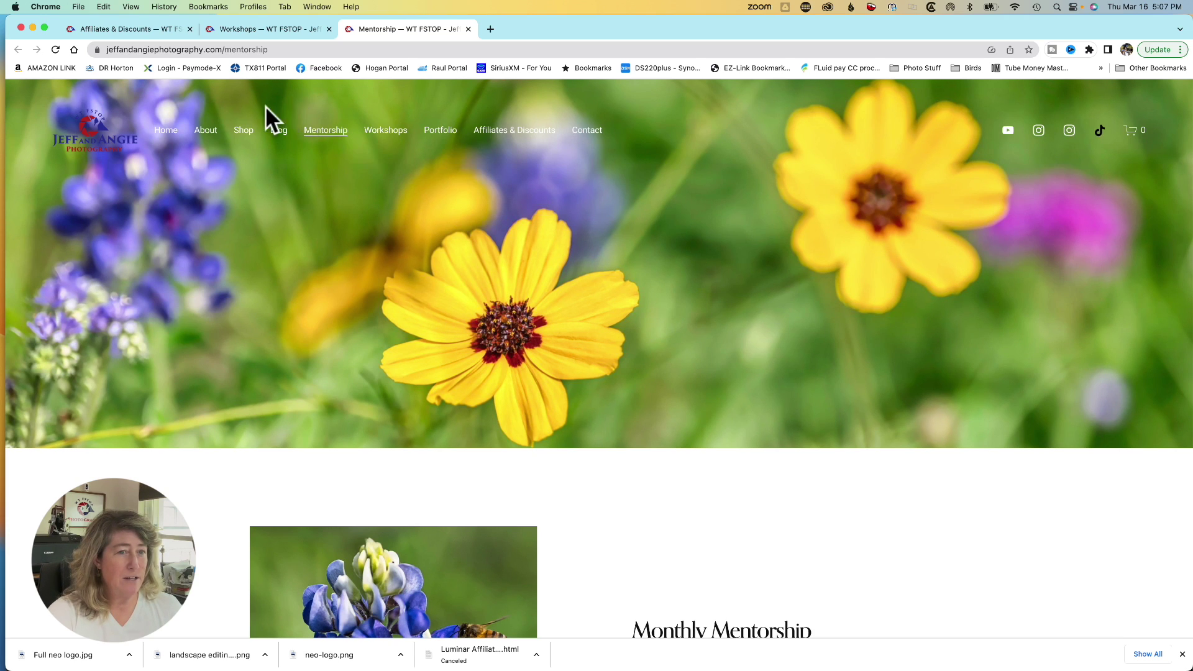
pyautogui.moveTo(245, 133)
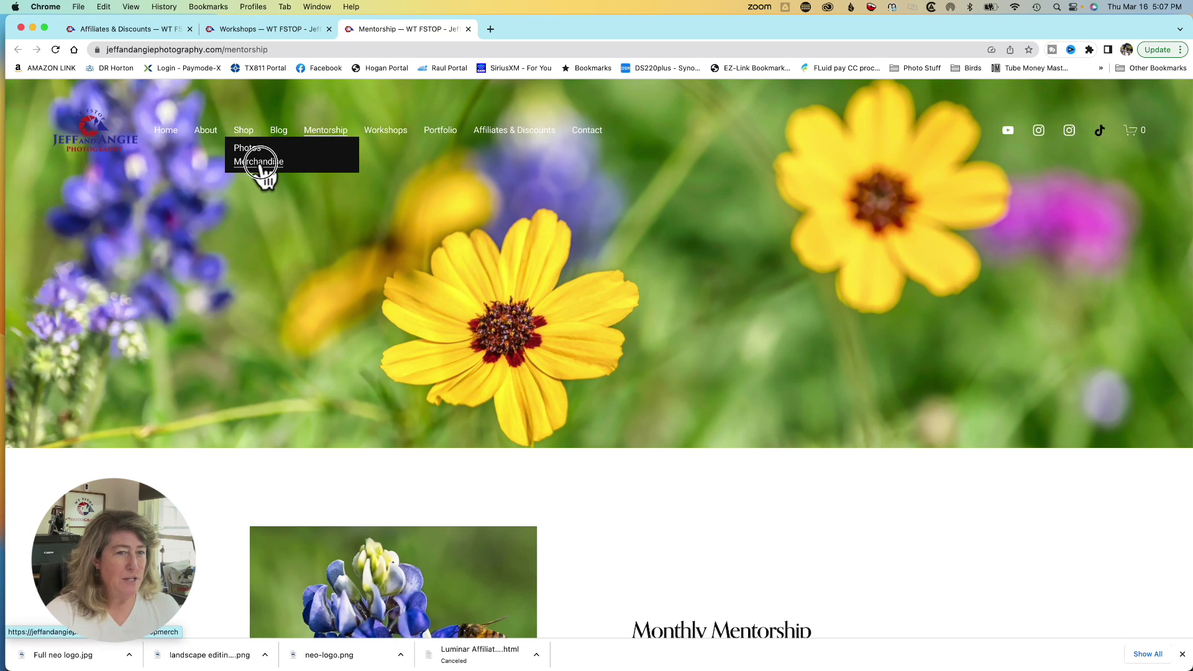
pyautogui.click(260, 164)
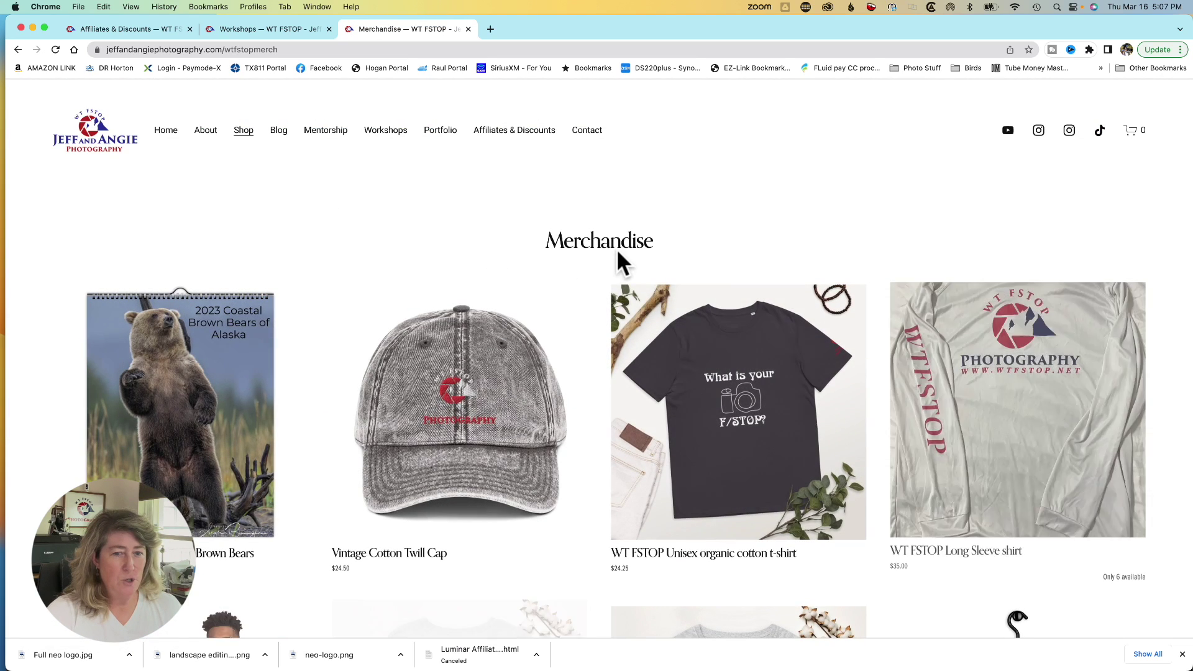
# - Scroll down the Merchandise listing and open the V-Neck T-Shirt product page
pyautogui.scroll(-4, 617, 252)
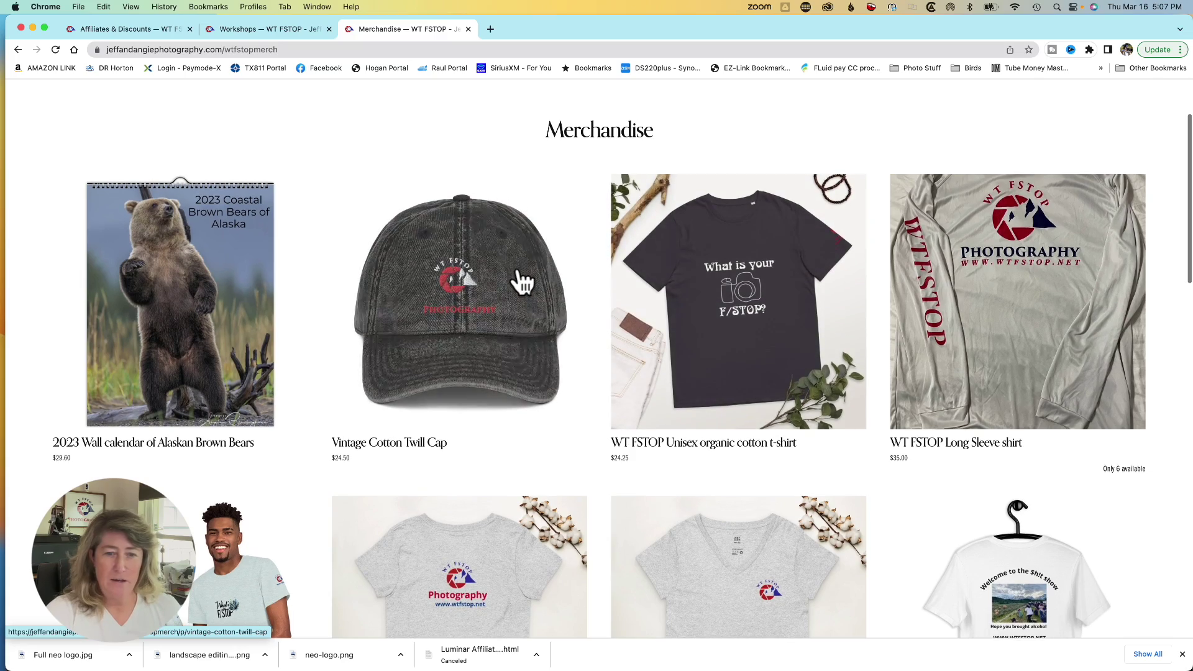
pyautogui.scroll(-1, 733, 311)
pyautogui.scroll(-10, 734, 311)
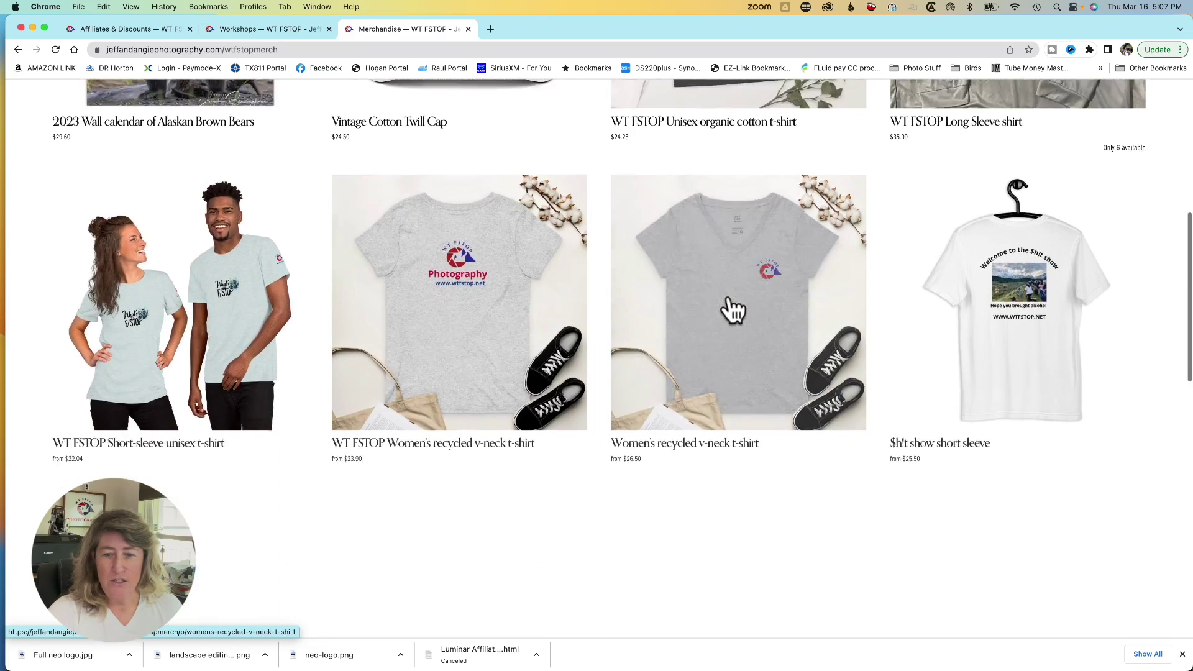
pyautogui.scroll(-8, 733, 311)
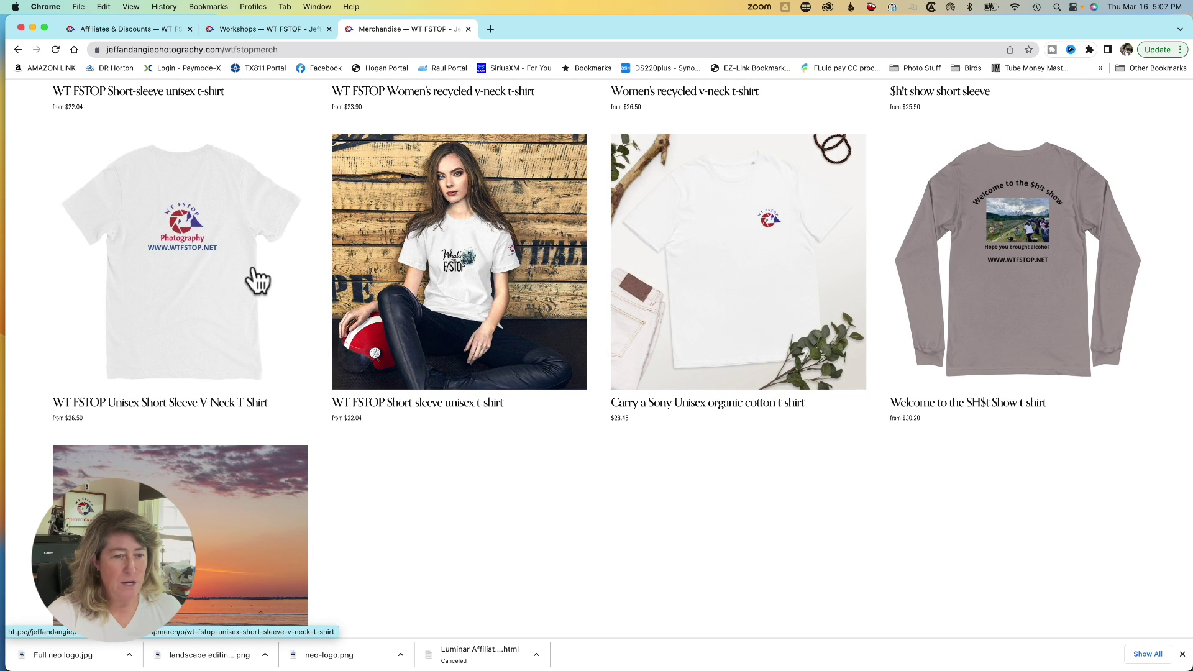
pyautogui.click(211, 266)
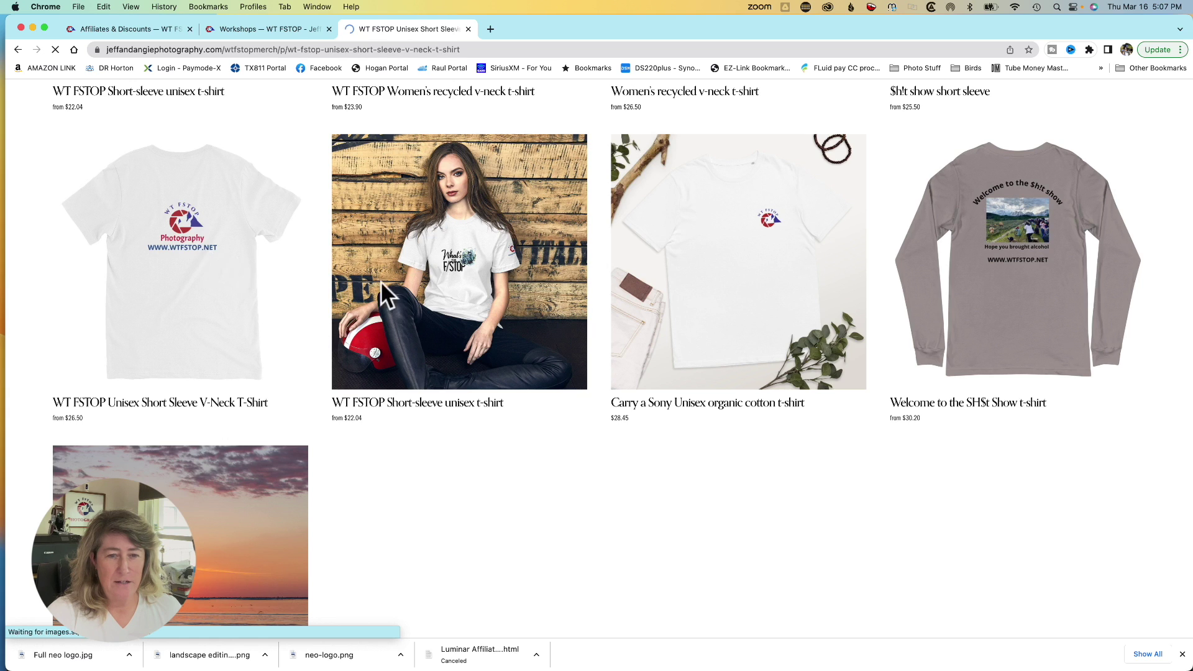
# - Browse the V-Neck T-Shirt page, return to Merchandise, and switch back to Luminar Neo
pyautogui.scroll(-10, 592, 349)
pyautogui.scroll(-3, 589, 356)
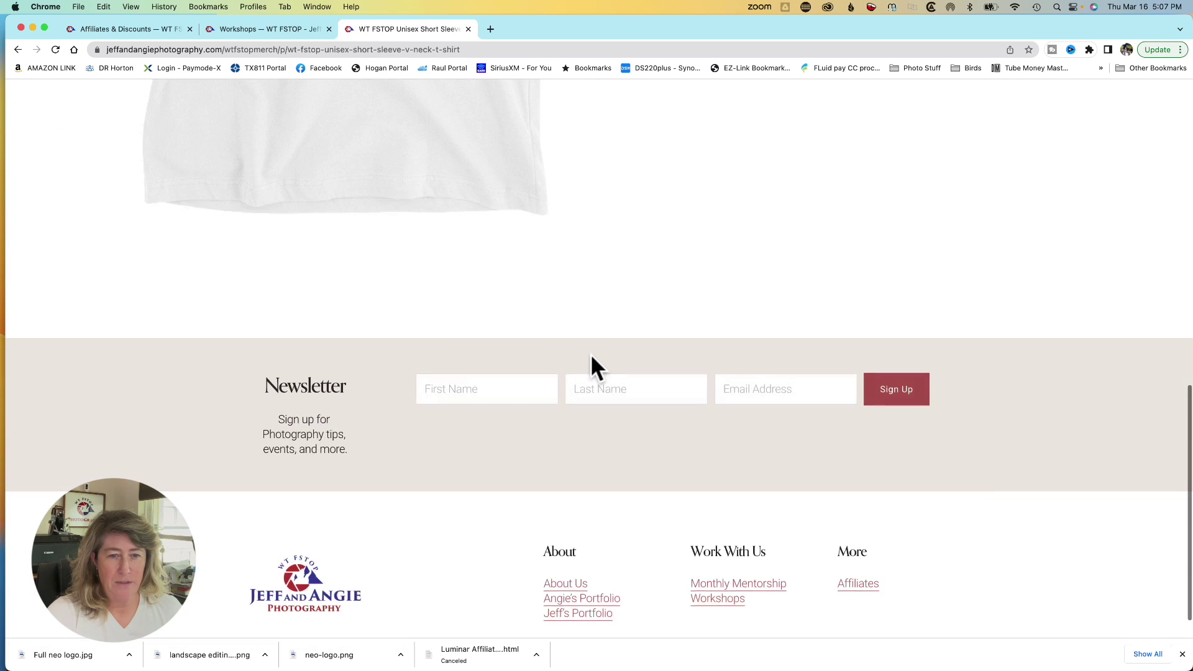
pyautogui.scroll(10, 581, 388)
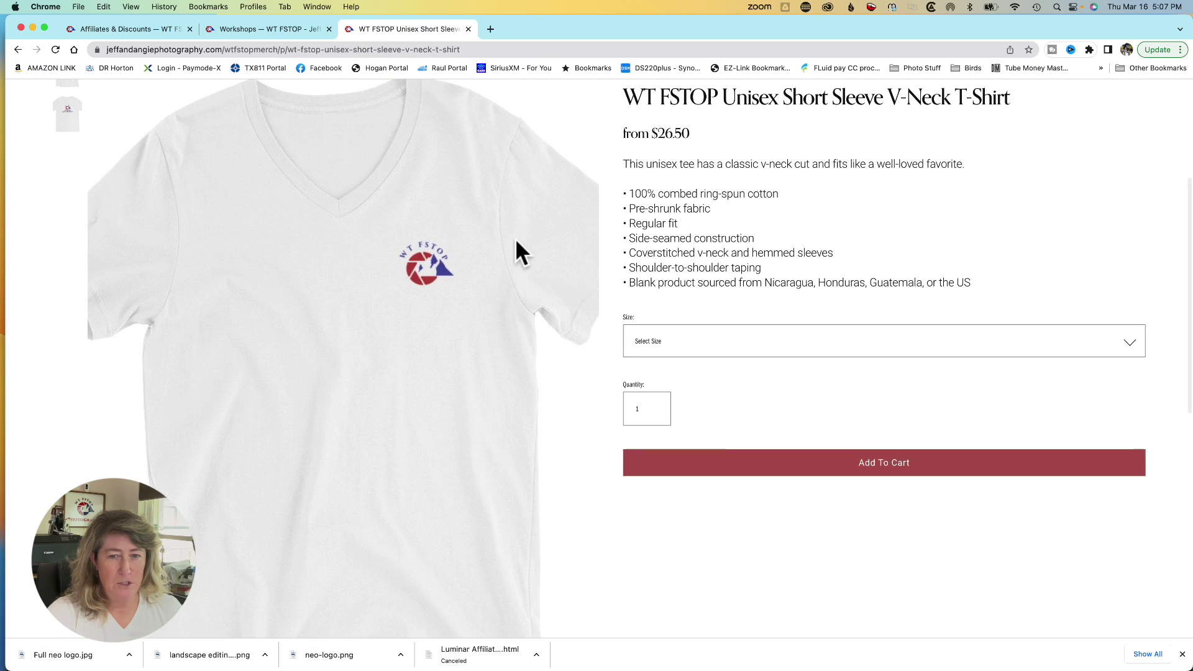
pyautogui.scroll(3, 98, 165)
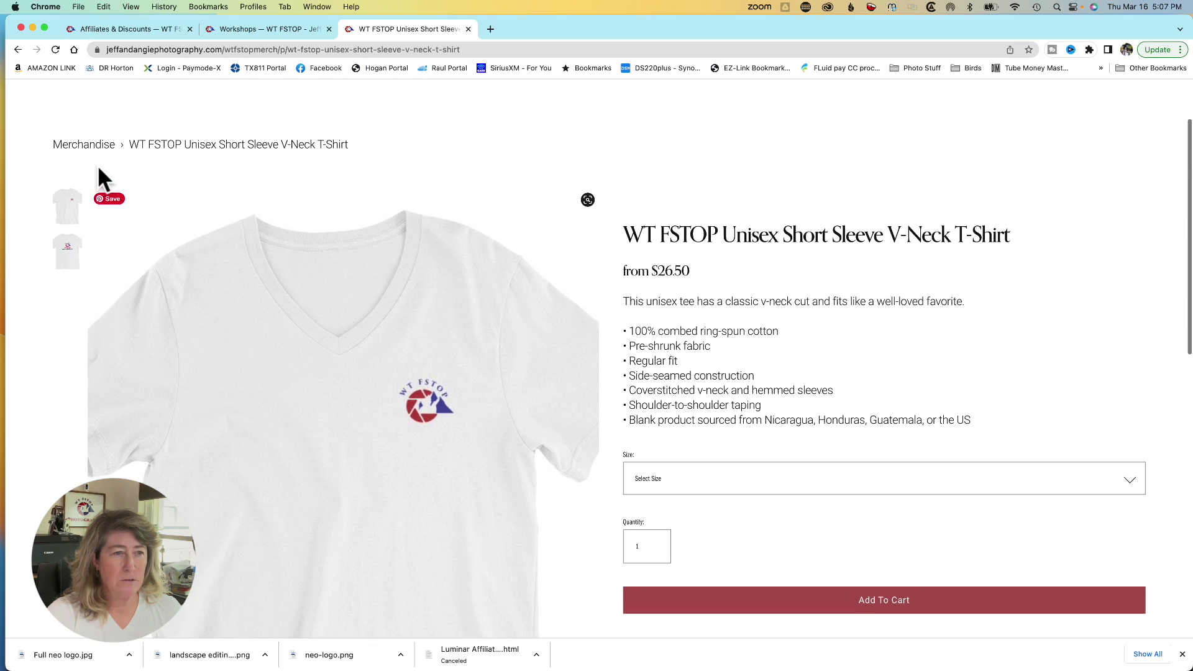
pyautogui.click(18, 49)
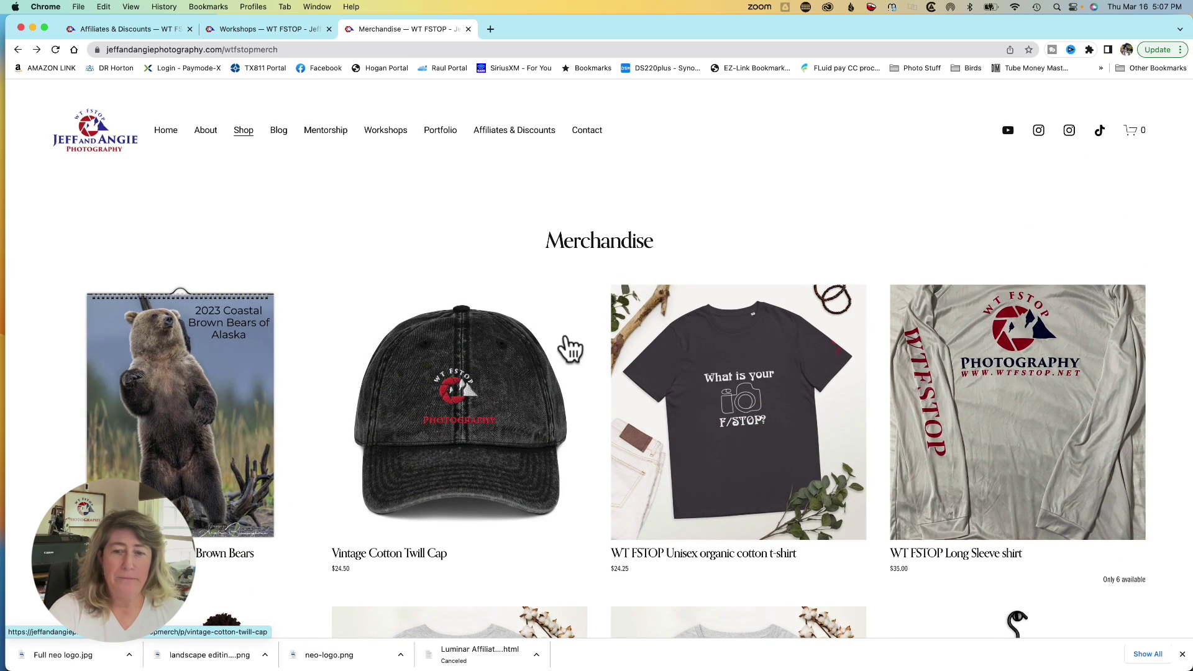
pyautogui.moveTo(499, 664)
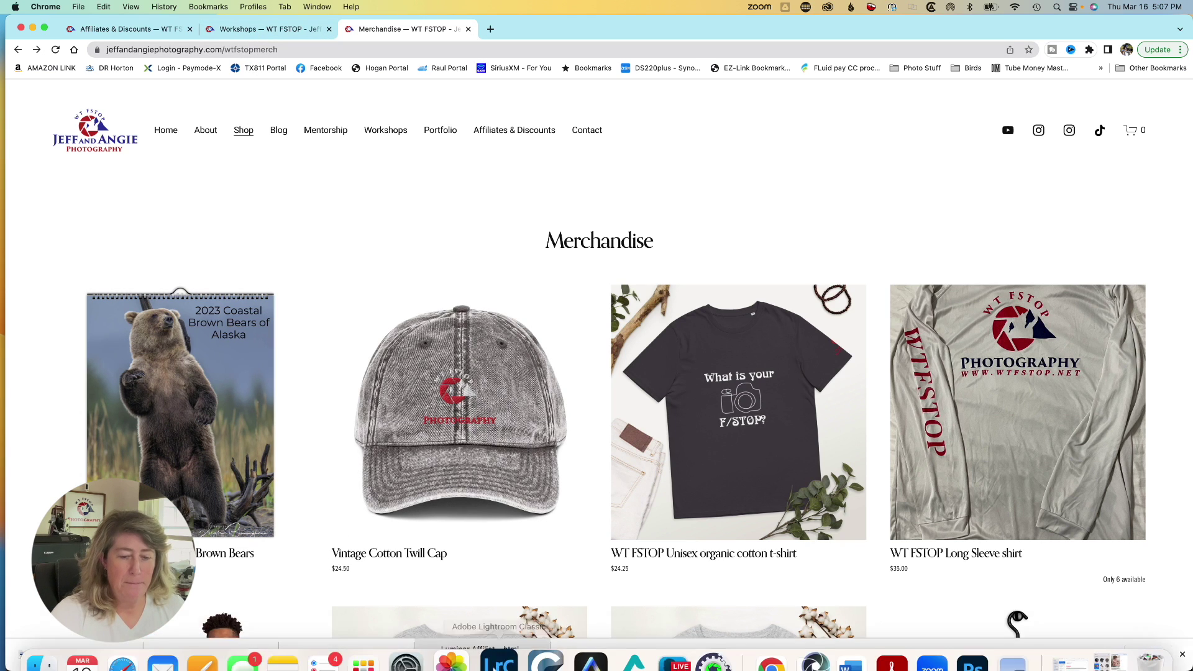
pyautogui.click(583, 640)
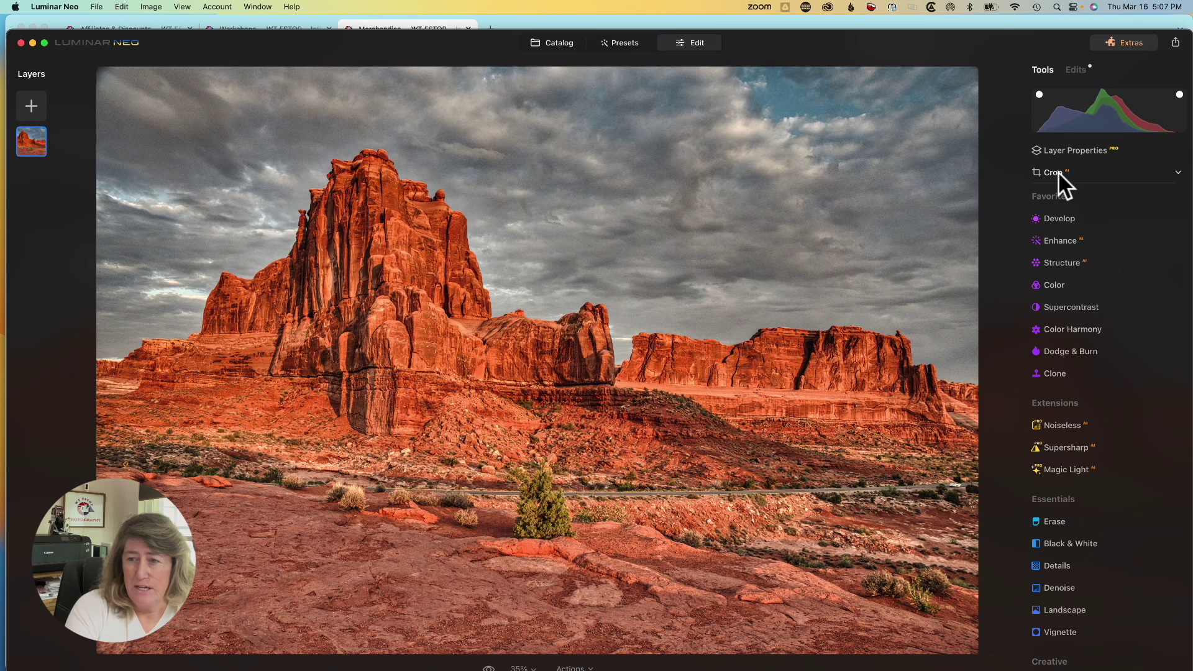
# - Run Remove Dust Spots from the Erase options on the red-rock photo
pyautogui.click(1053, 523)
pyautogui.scroll(-3, 1088, 419)
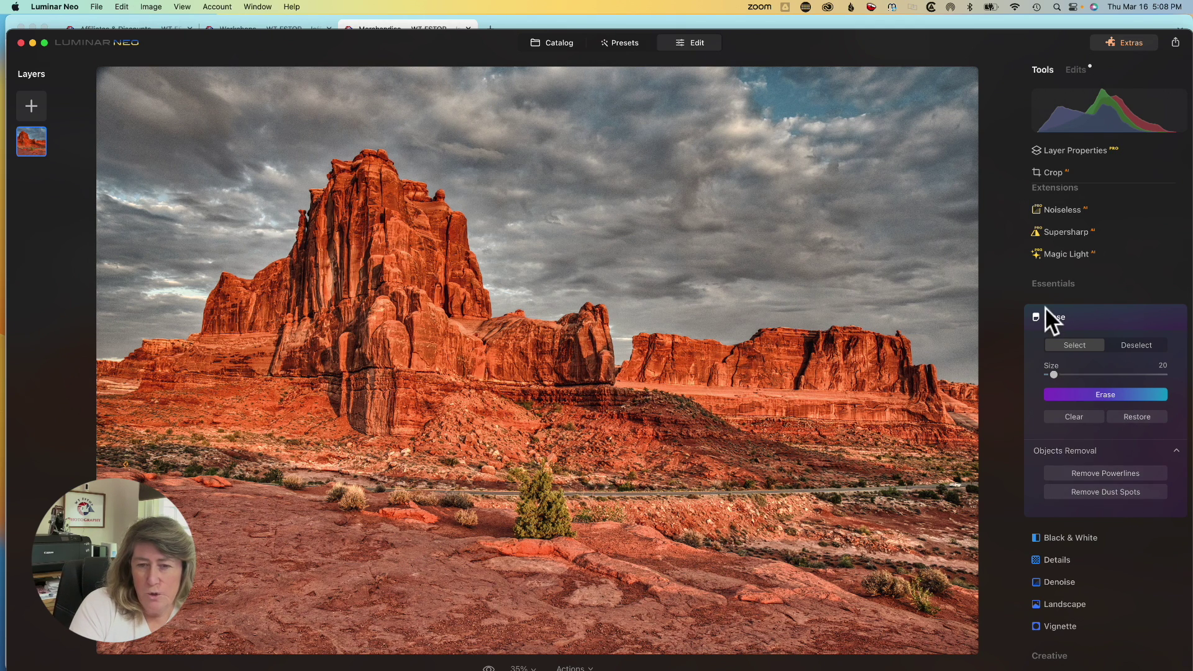
pyautogui.click(1117, 491)
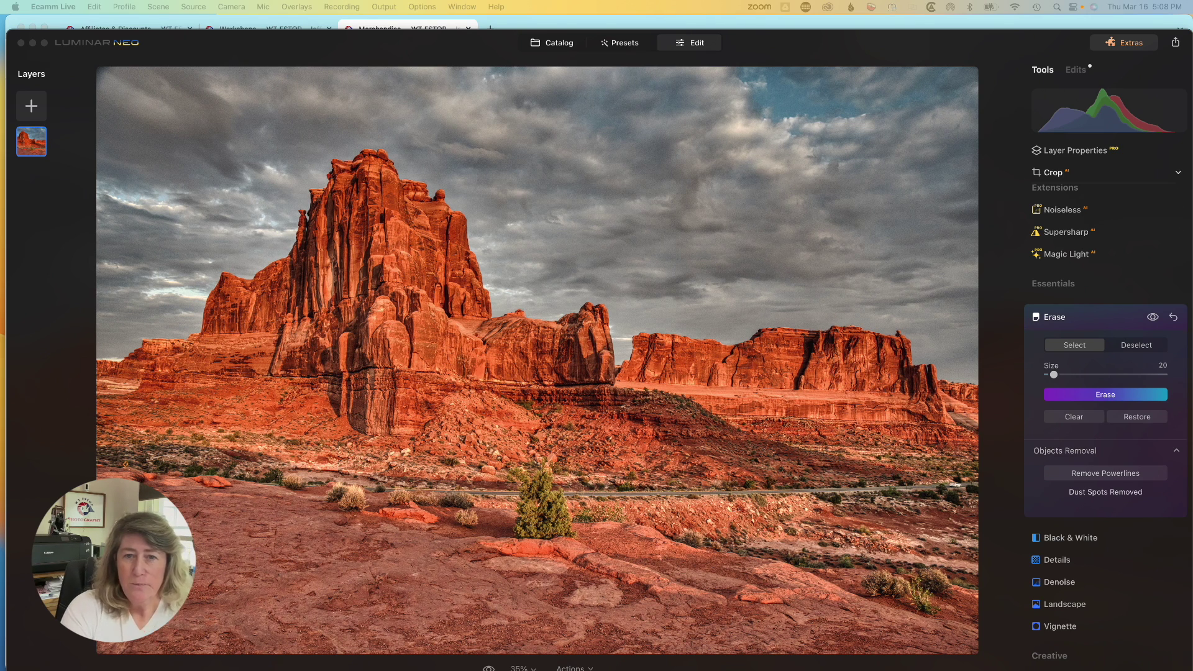
pyautogui.click(1068, 173)
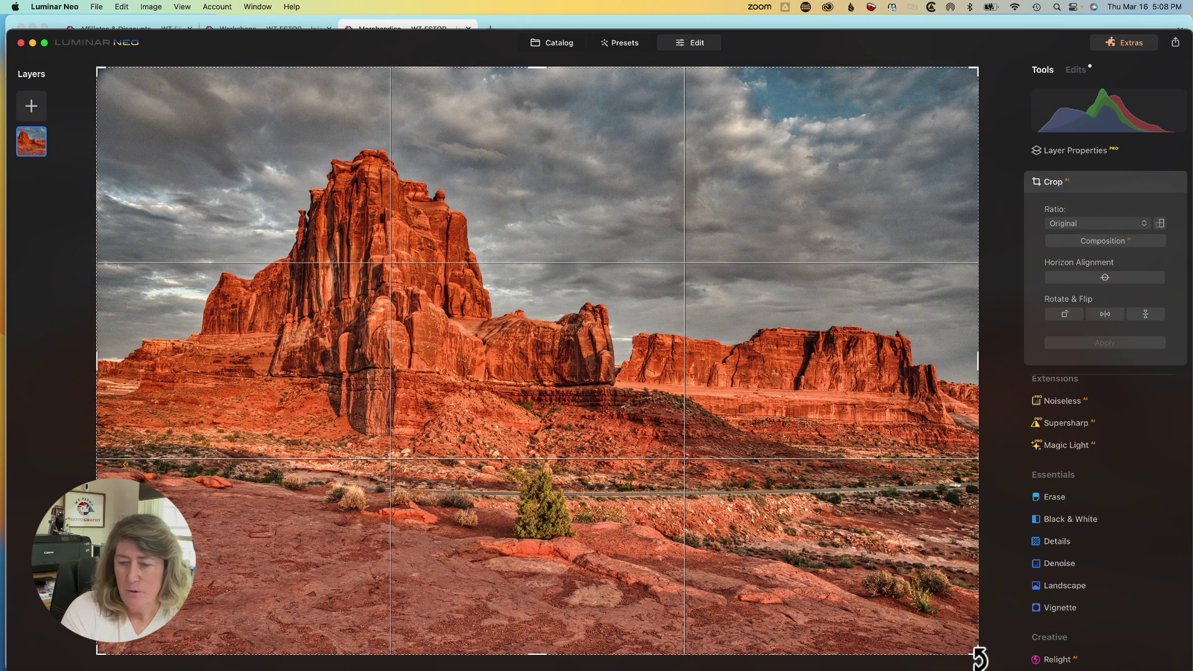
# - Tighten the Original-ratio crop to about 6899 by 4599, adjust its rotation, and apply it
pyautogui.moveTo(978, 657); pyautogui.dragTo(945, 605)
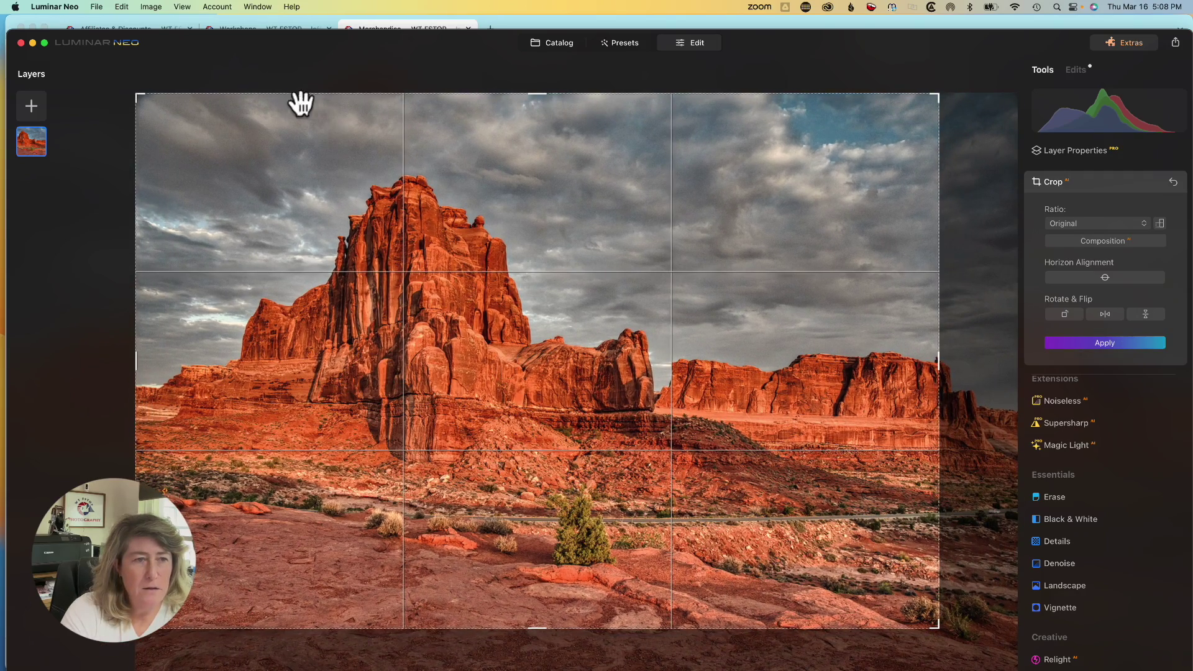
pyautogui.moveTo(138, 95); pyautogui.dragTo(179, 102)
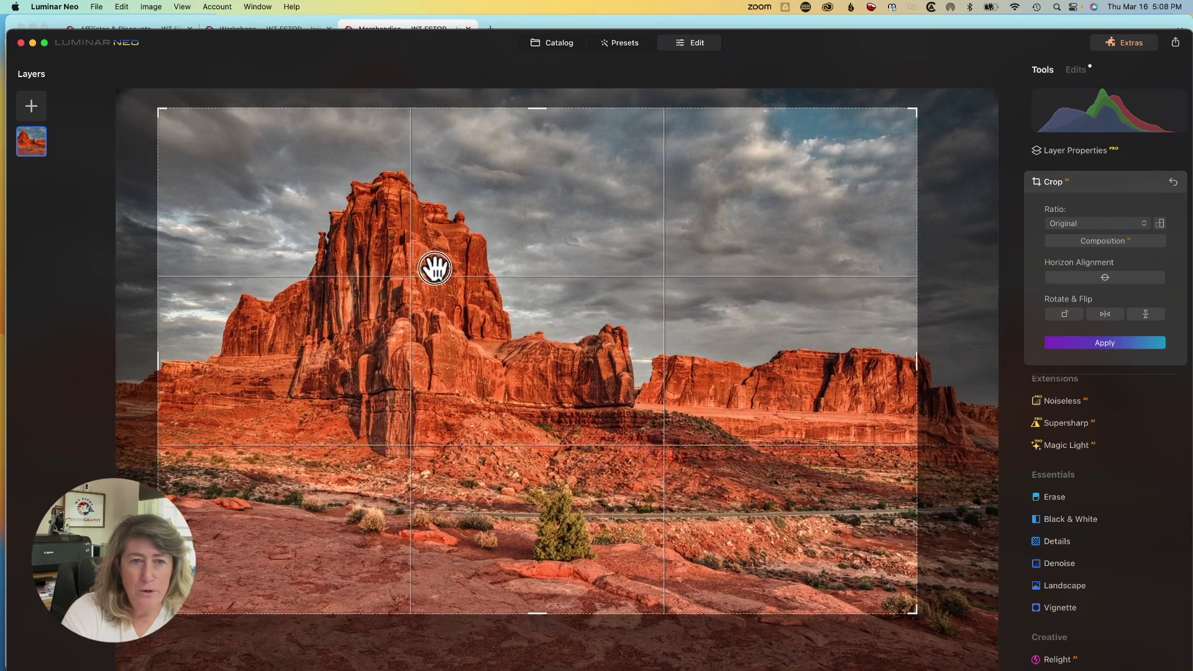
pyautogui.moveTo(435, 268); pyautogui.dragTo(428, 293)
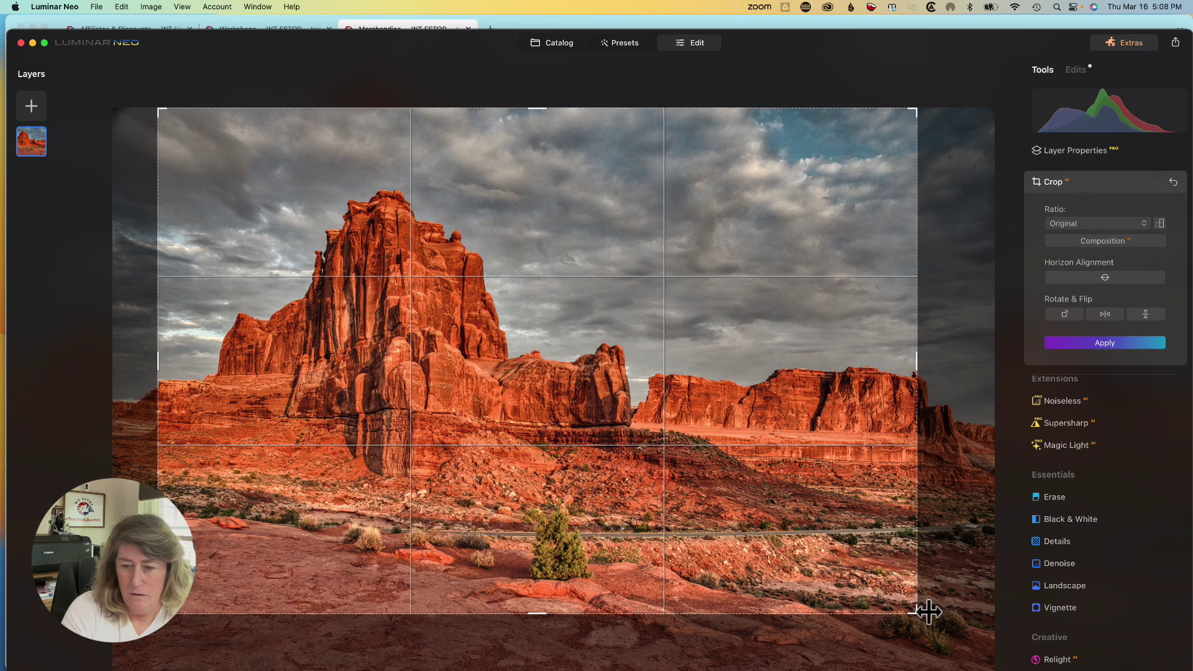
pyautogui.moveTo(917, 612); pyautogui.dragTo(882, 576)
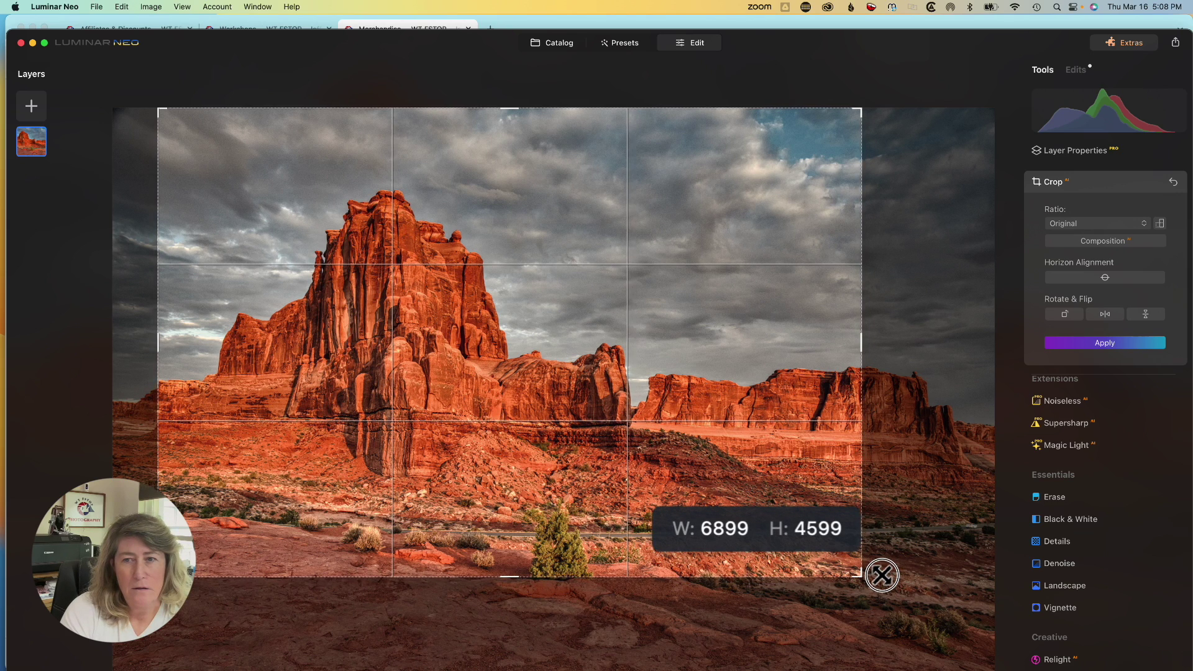
pyautogui.moveTo(882, 575); pyautogui.dragTo(882, 576)
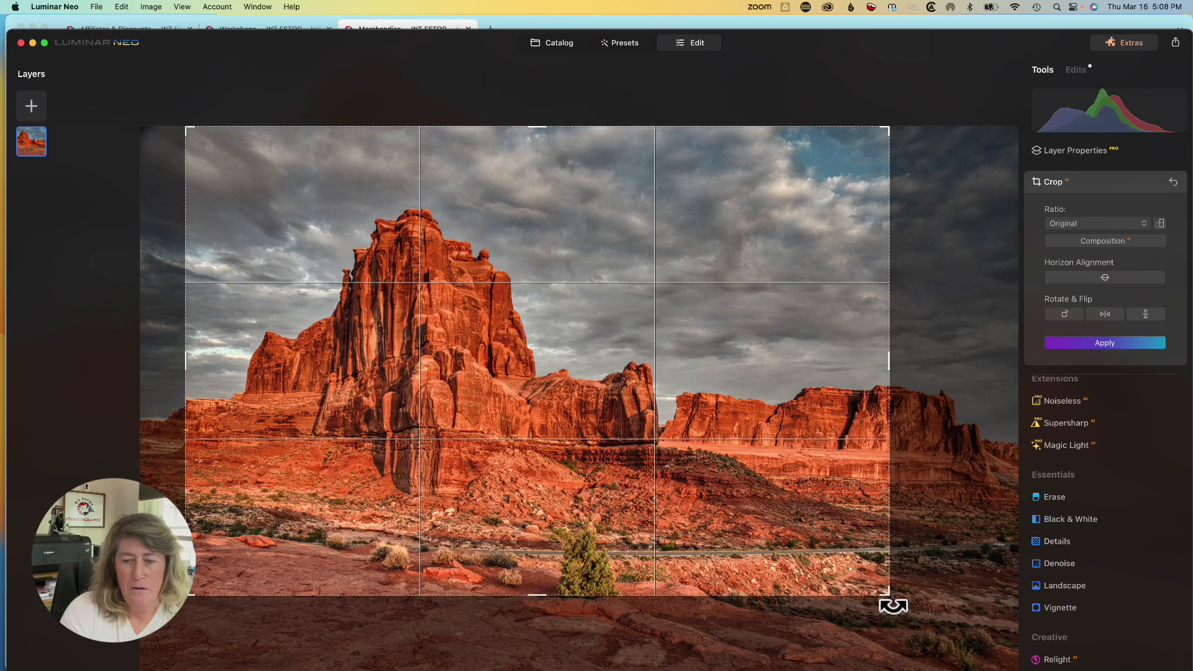
pyautogui.moveTo(890, 611); pyautogui.dragTo(899, 607)
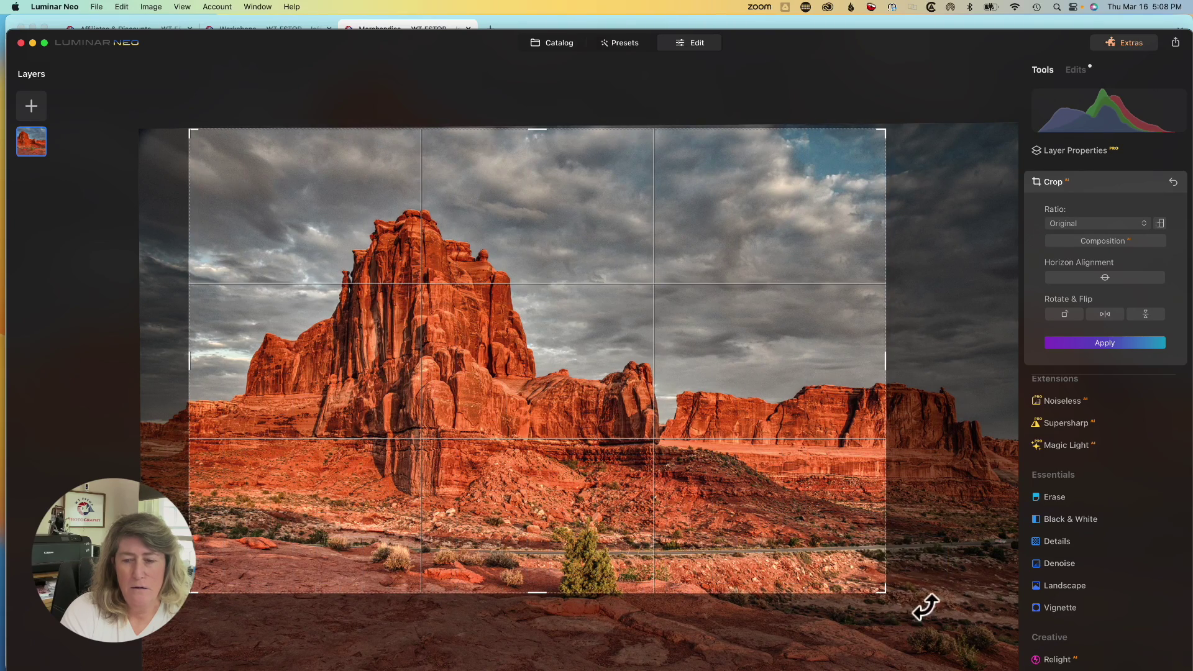
pyautogui.click(1116, 342)
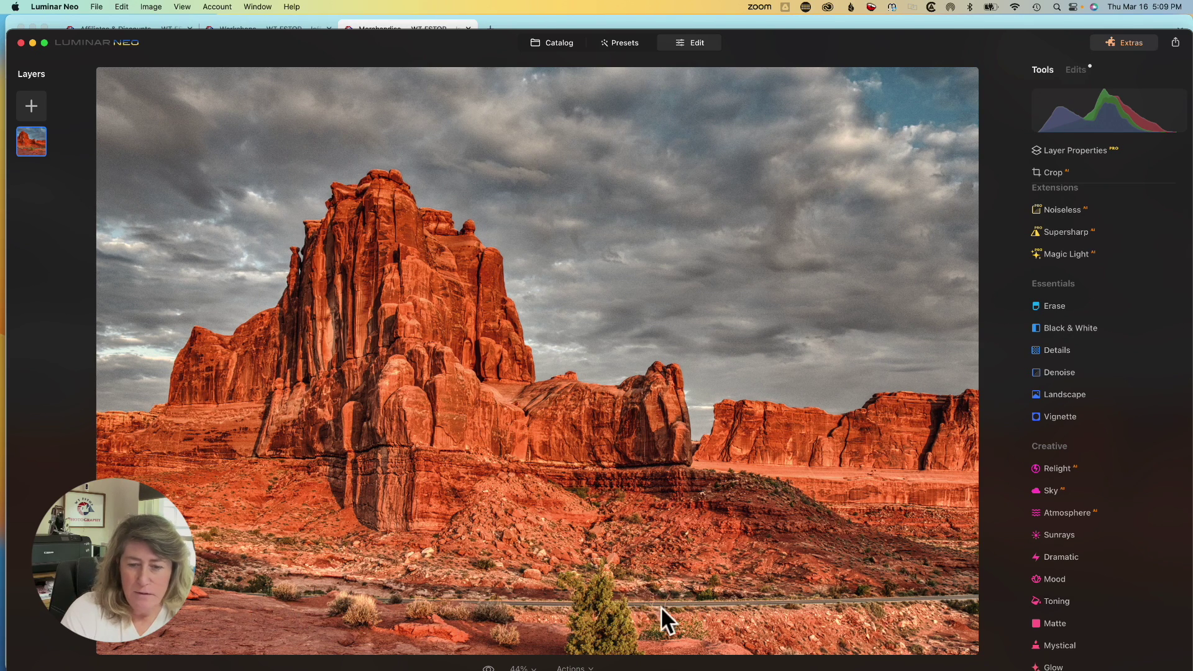
# - Scroll the Tools panel back to Favorites and open the Clone tool
pyautogui.scroll(-5, 1054, 519)
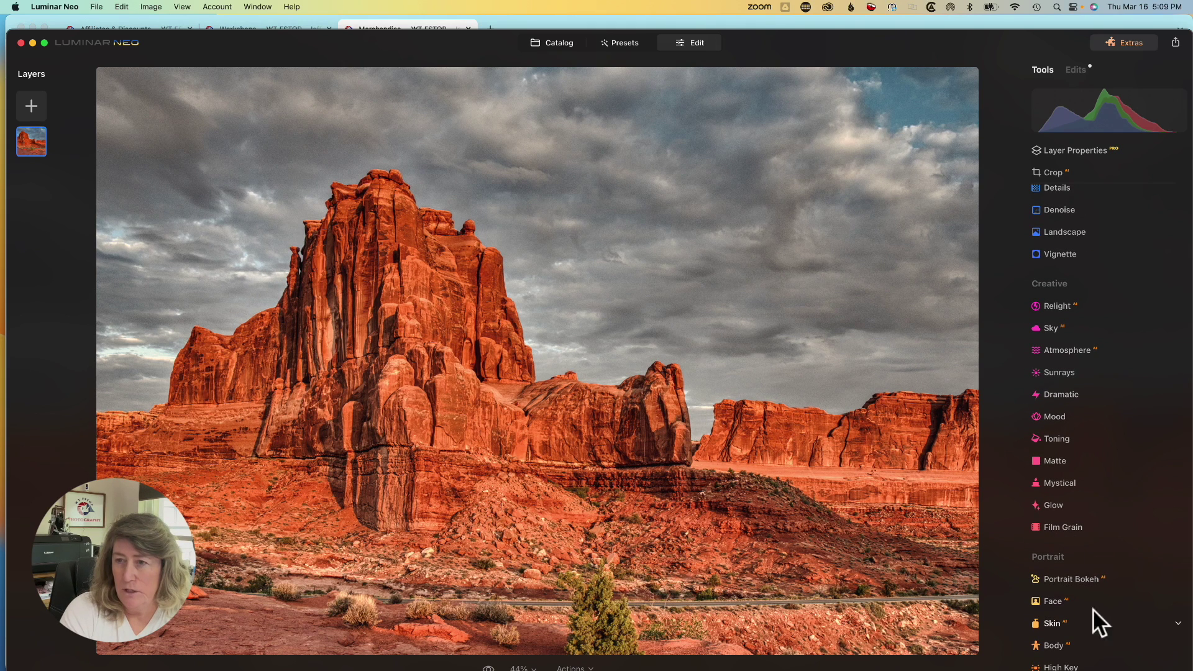
pyautogui.moveTo(768, 45); pyautogui.dragTo(766, 30)
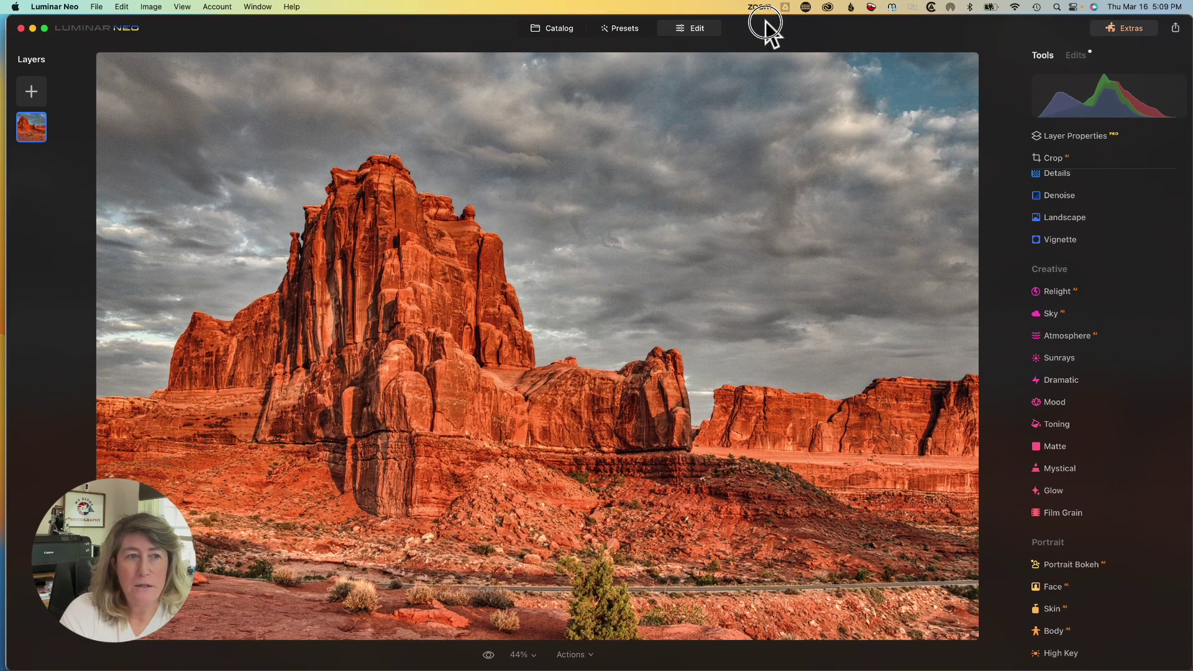
pyautogui.scroll(1, 1076, 591)
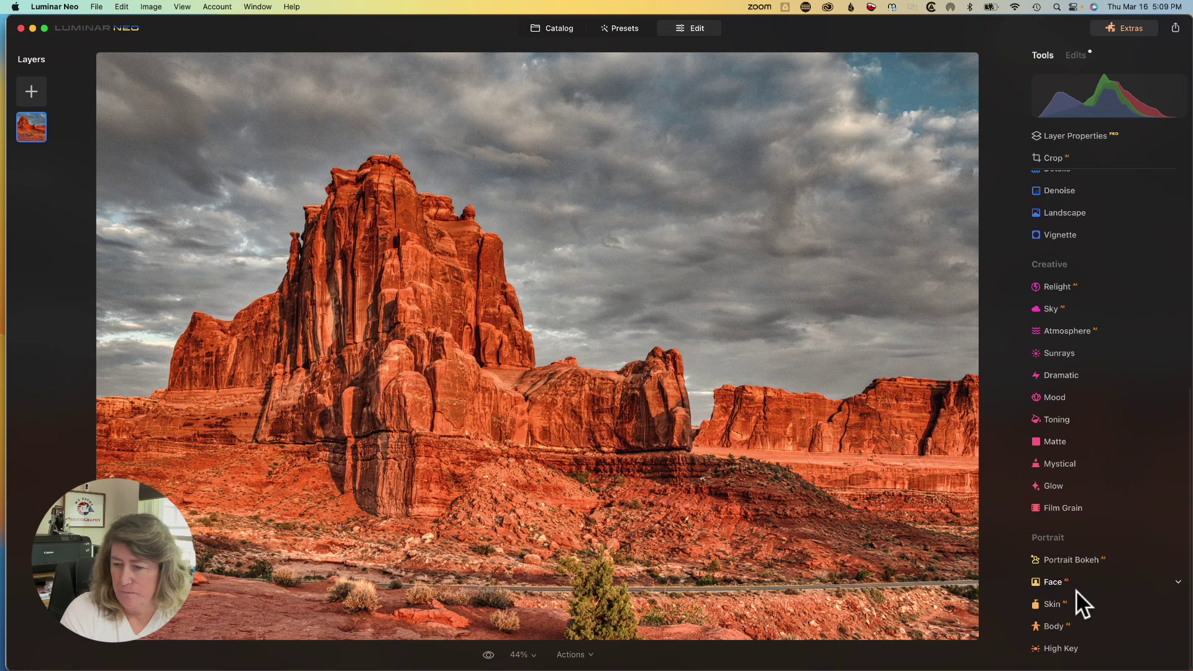
pyautogui.scroll(10, 1076, 612)
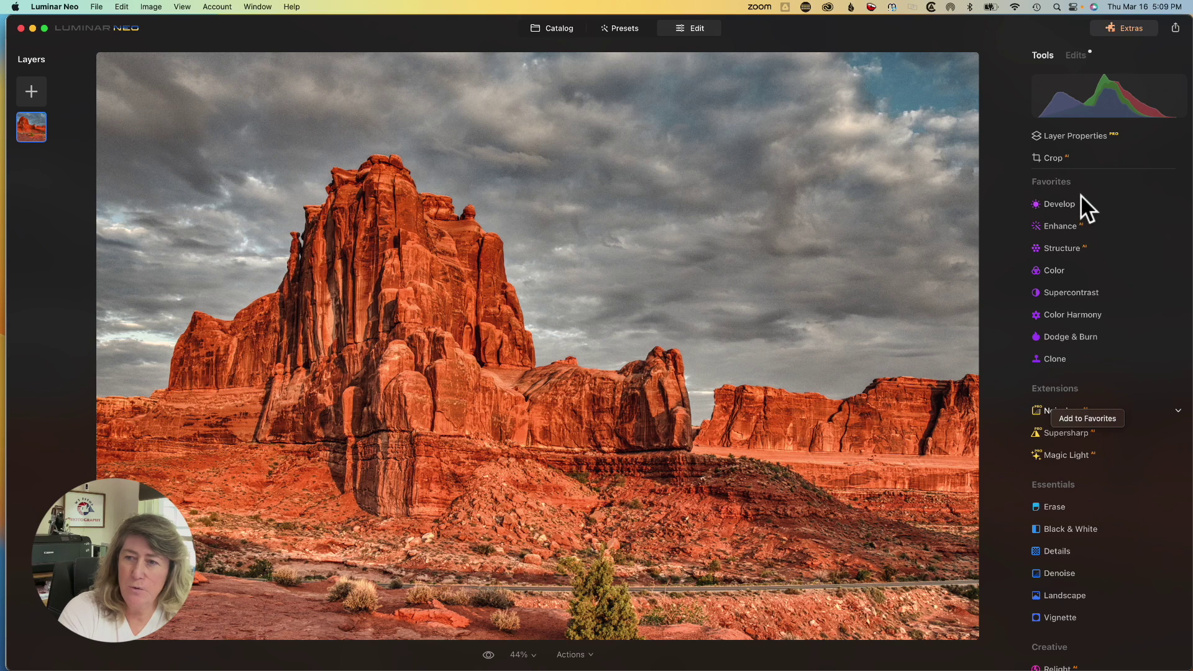
pyautogui.click(1055, 361)
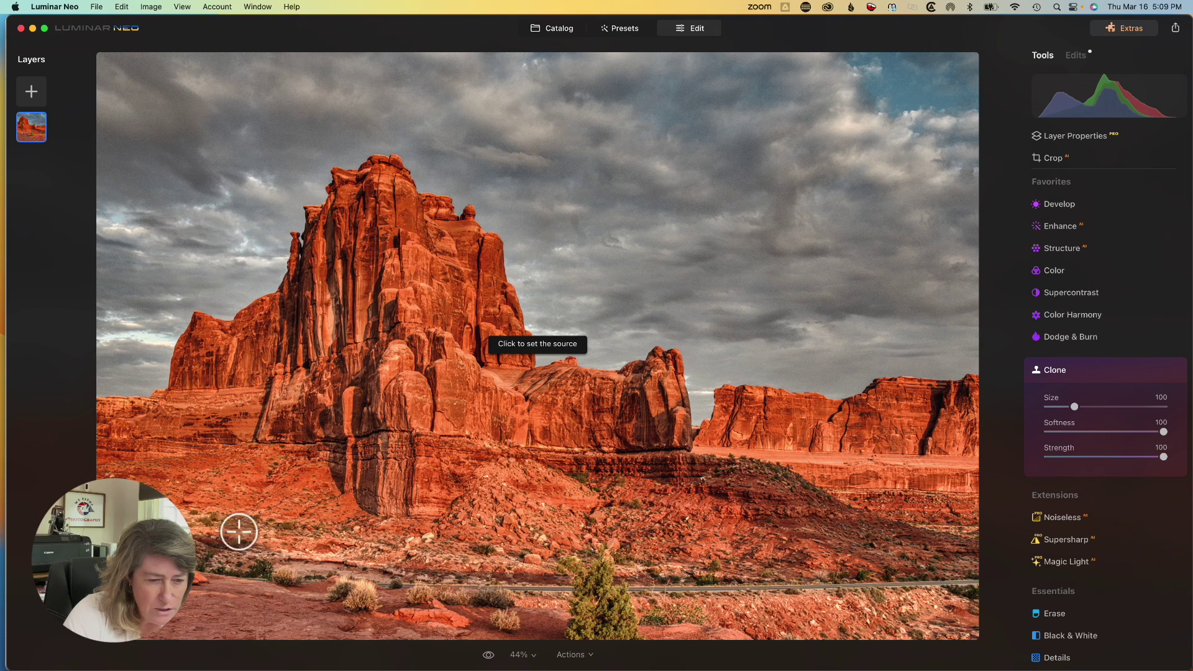
pyautogui.click(184, 602)
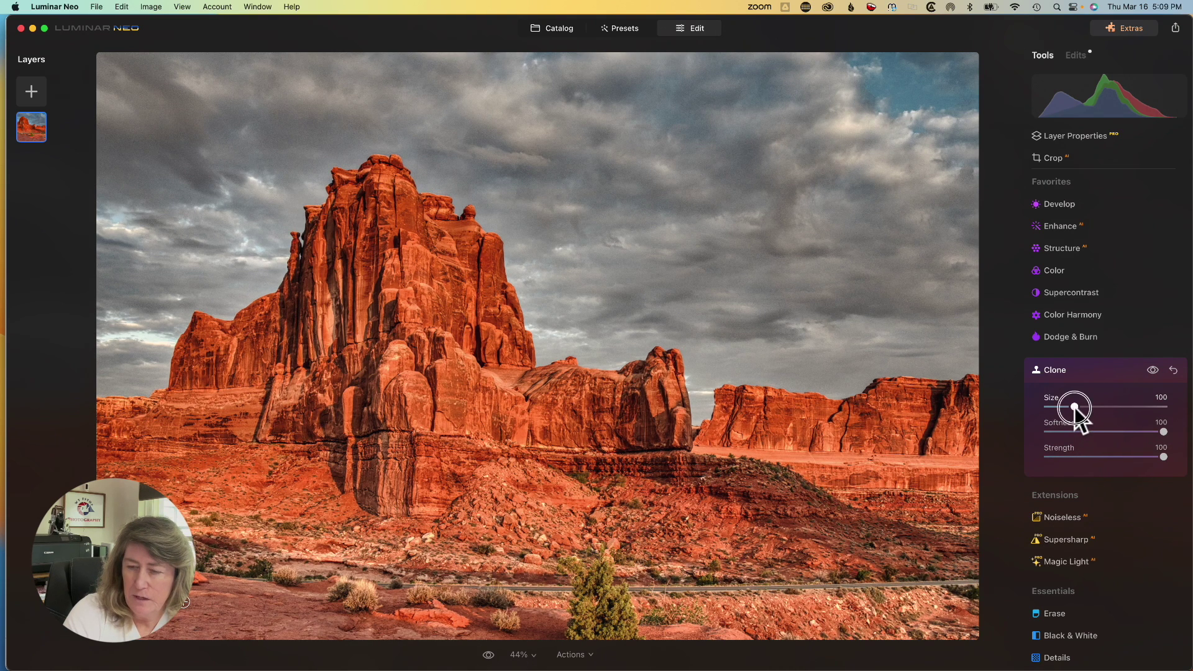
pyautogui.moveTo(1074, 406); pyautogui.dragTo(1062, 408)
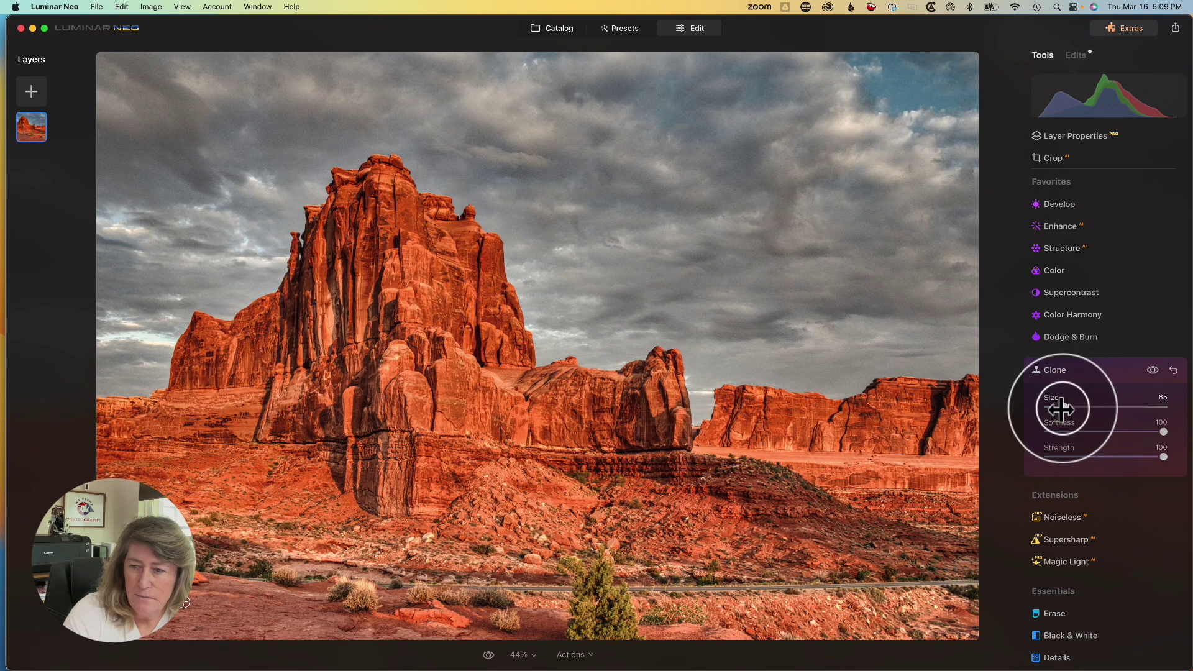
pyautogui.moveTo(1161, 455); pyautogui.dragTo(1137, 457)
pyautogui.hotkey('ctrl', 'Up')
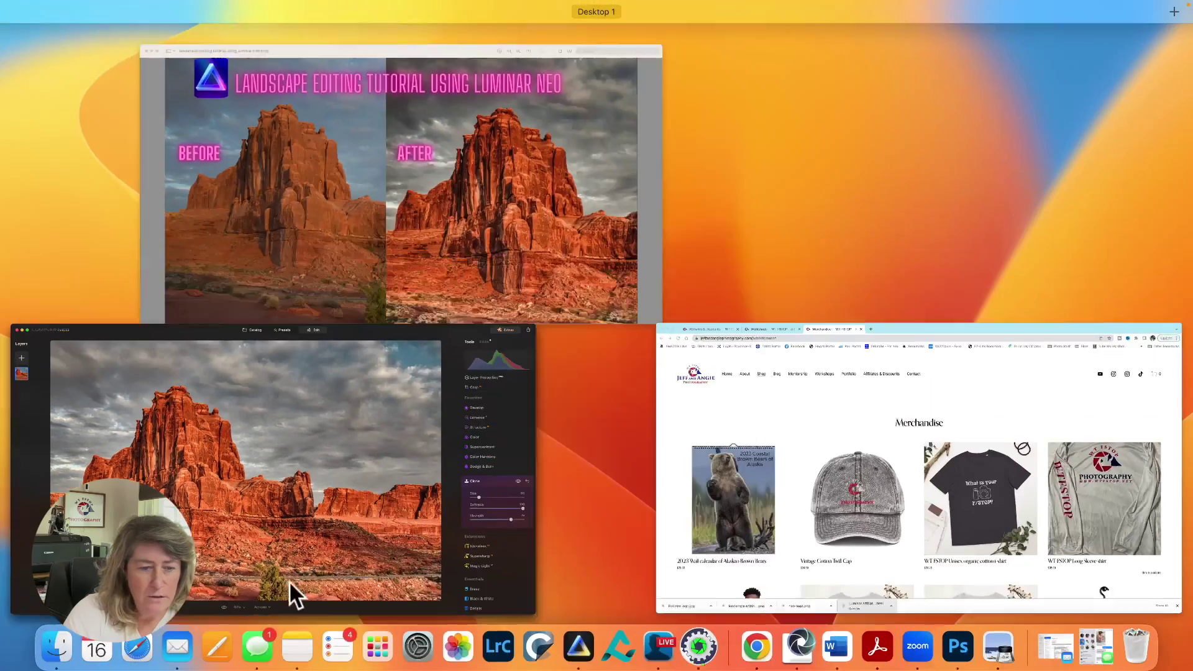
pyautogui.click(263, 573)
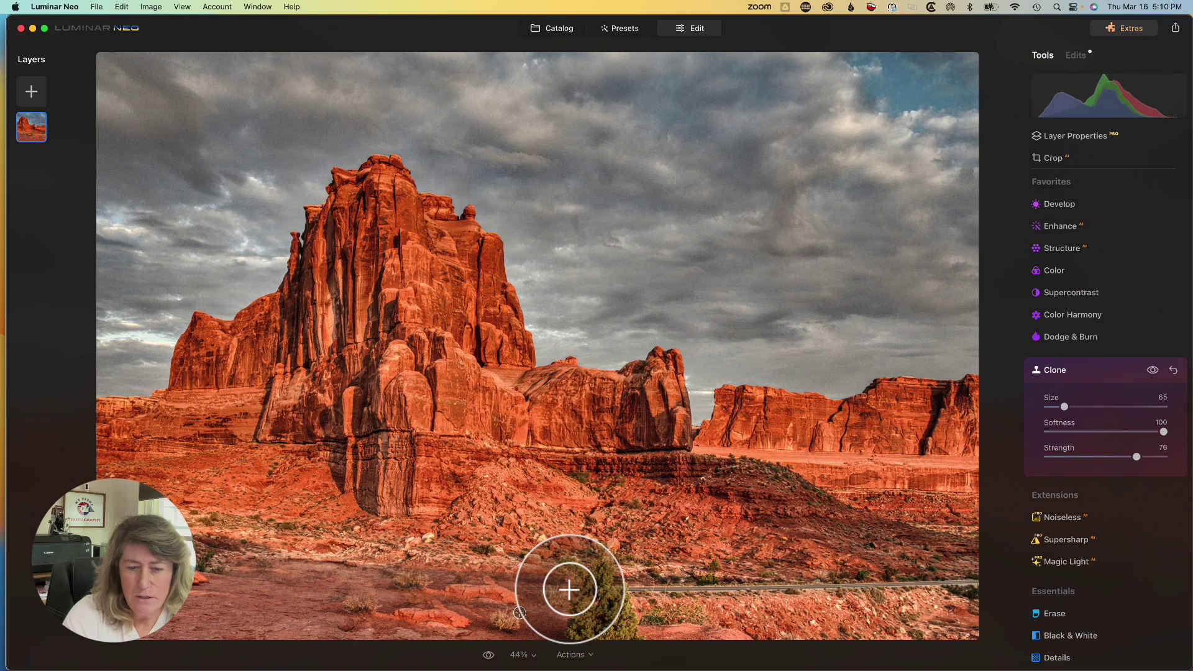
pyautogui.click(1078, 369)
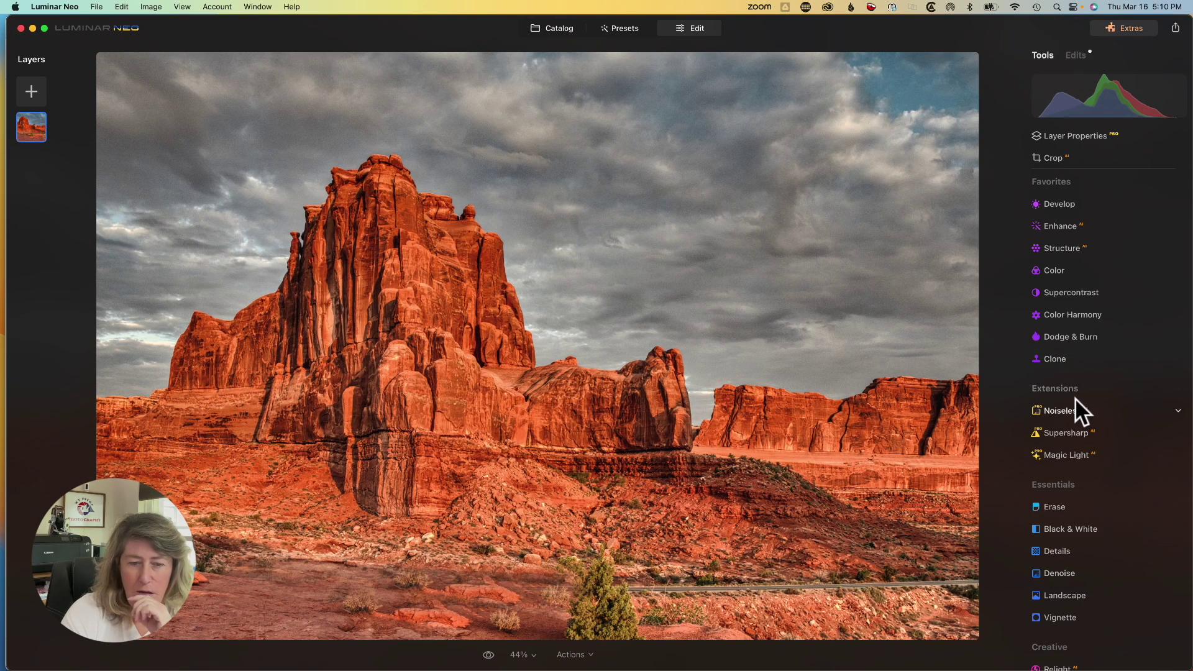
pyautogui.click(1065, 359)
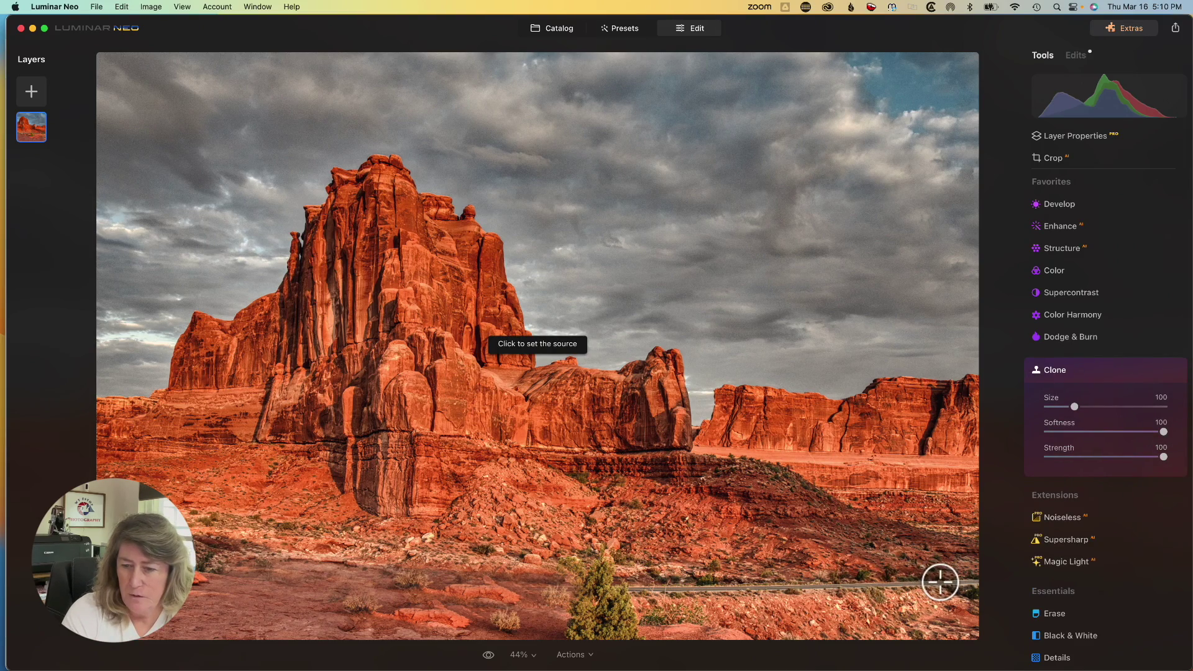
# - At 100% zoom, clone the first stretch of road away with brush Size 66
pyautogui.press('z')
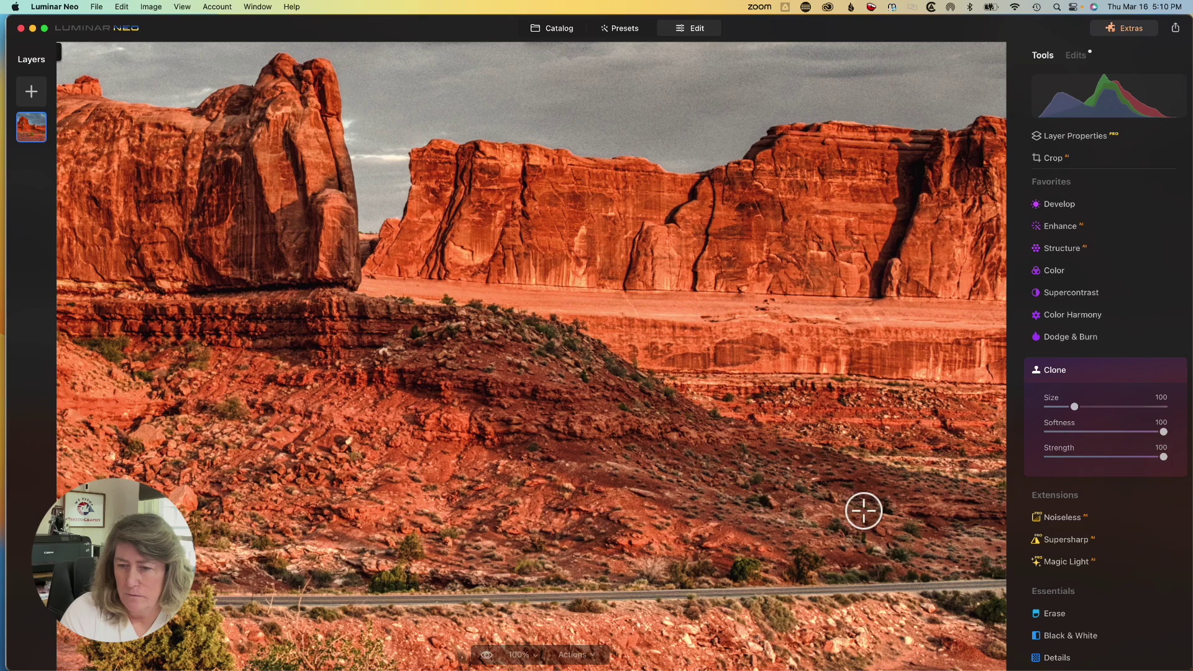
pyautogui.keyDown('alt'); pyautogui.click(958, 492); pyautogui.keyUp('alt')
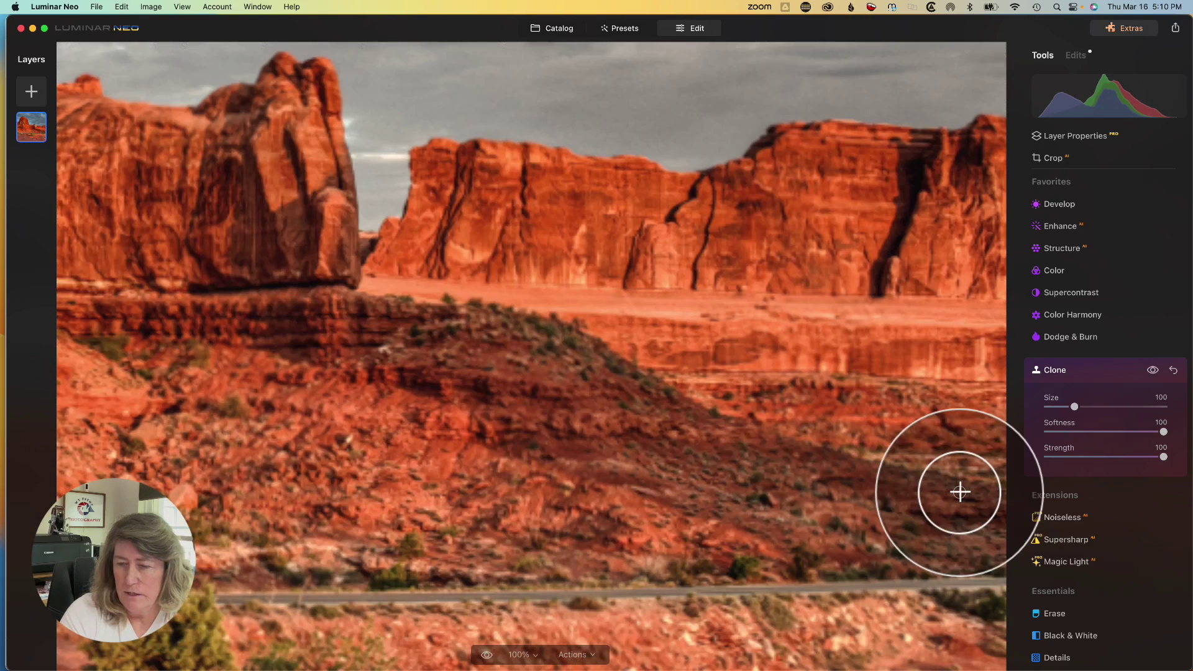
pyautogui.moveTo(1073, 405); pyautogui.dragTo(1060, 407)
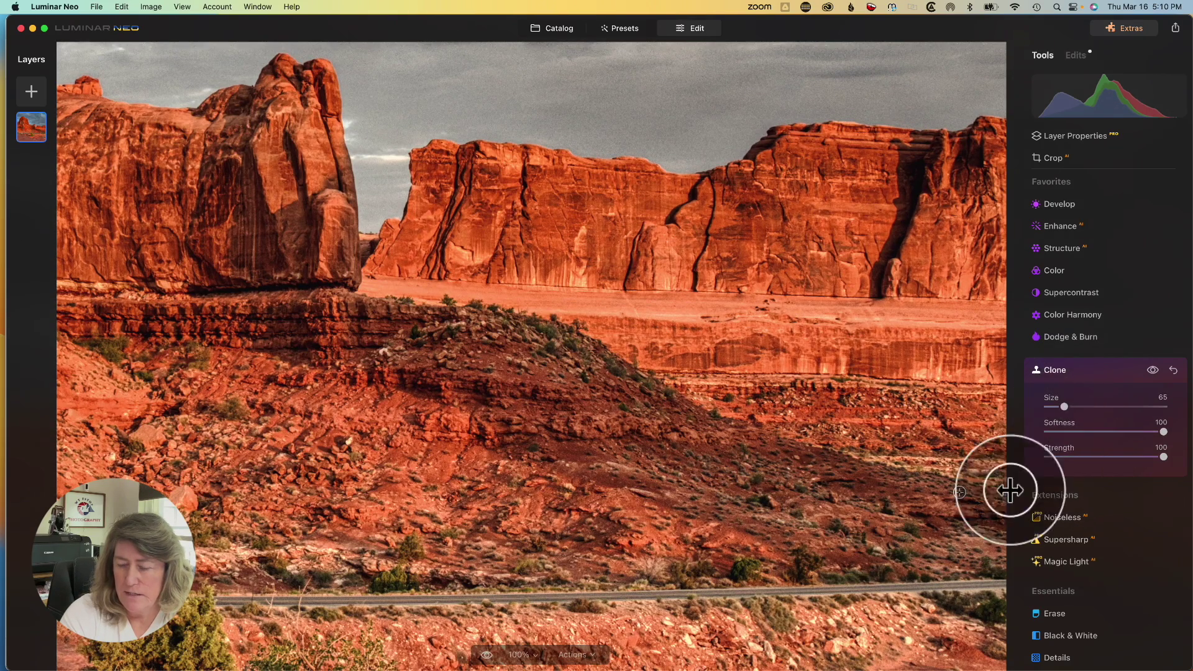
pyautogui.moveTo(991, 581); pyautogui.dragTo(546, 588)
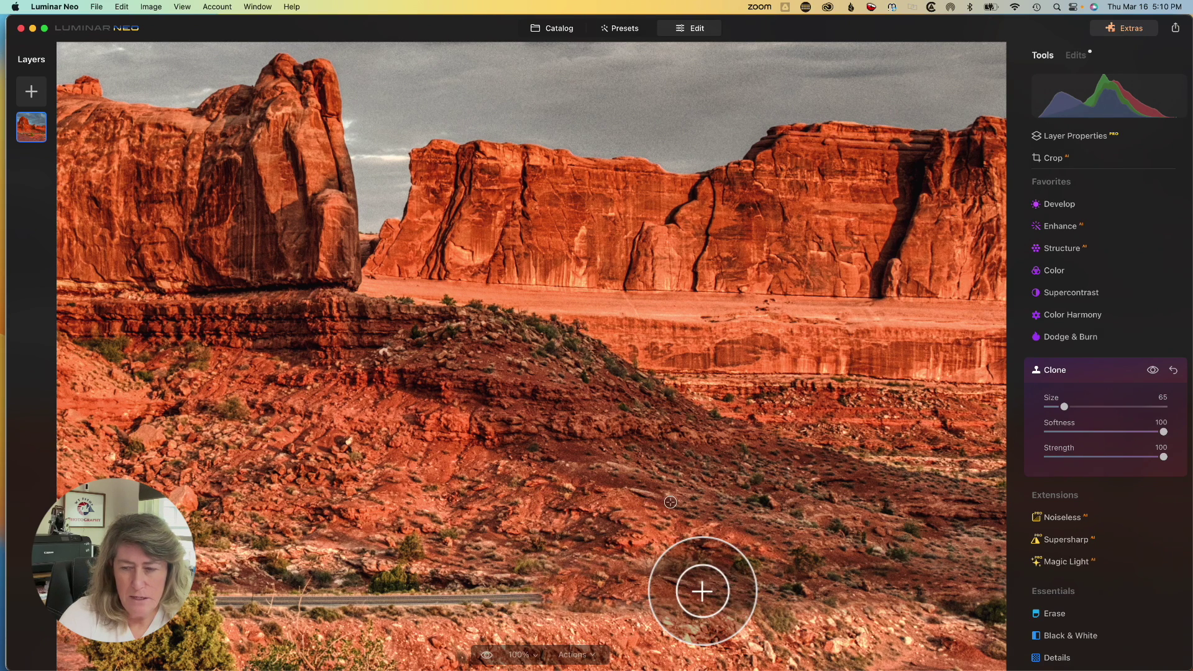
pyautogui.click(1111, 372)
# - Clone over the next stretch of road from a new source at brush Size 60
pyautogui.click(1098, 361)
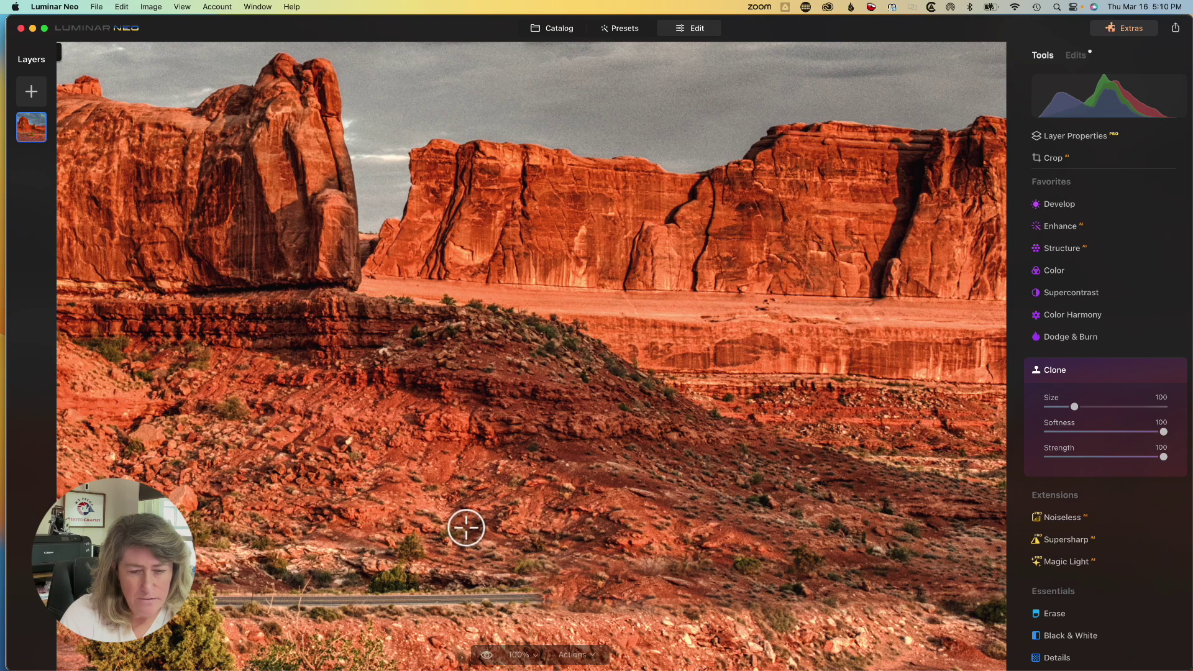
pyautogui.scroll(-3, 466, 527)
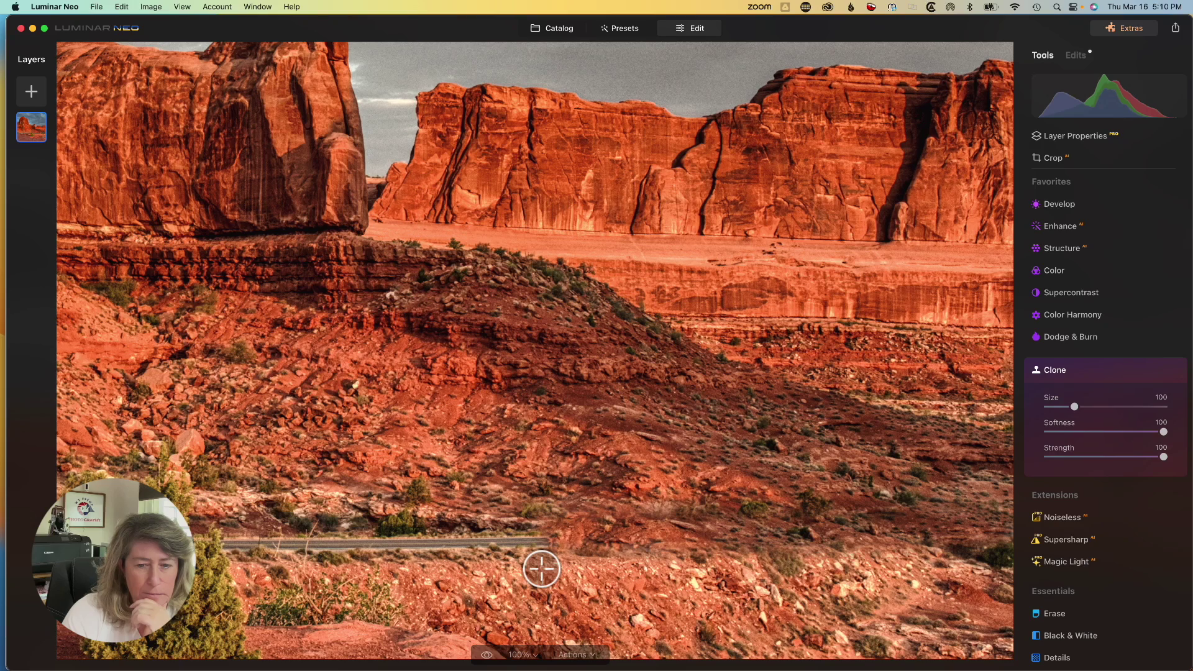
pyautogui.click(510, 485)
pyautogui.moveTo(1075, 405); pyautogui.dragTo(1063, 407)
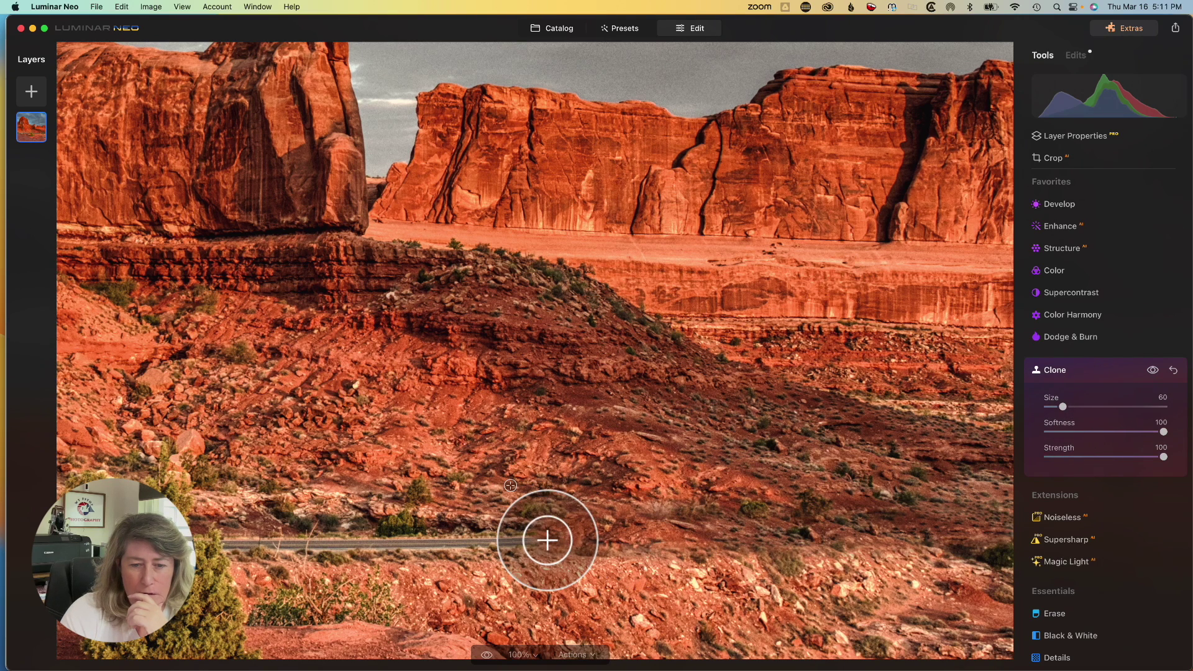
pyautogui.moveTo(549, 540); pyautogui.dragTo(251, 542)
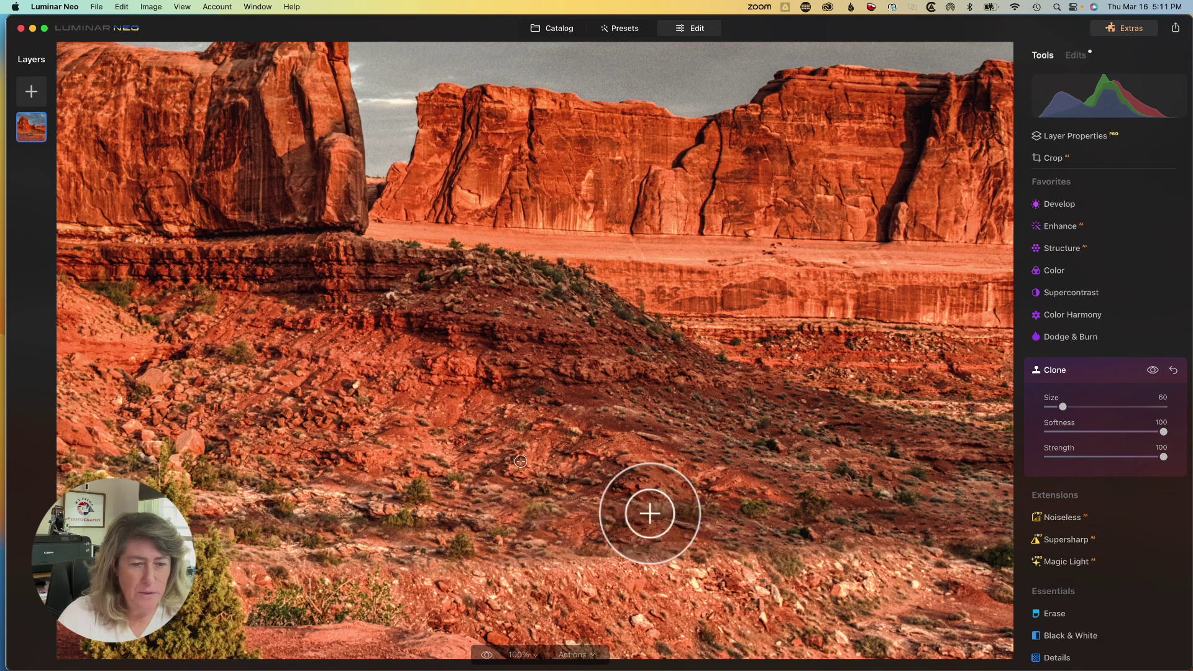
pyautogui.click(1102, 370)
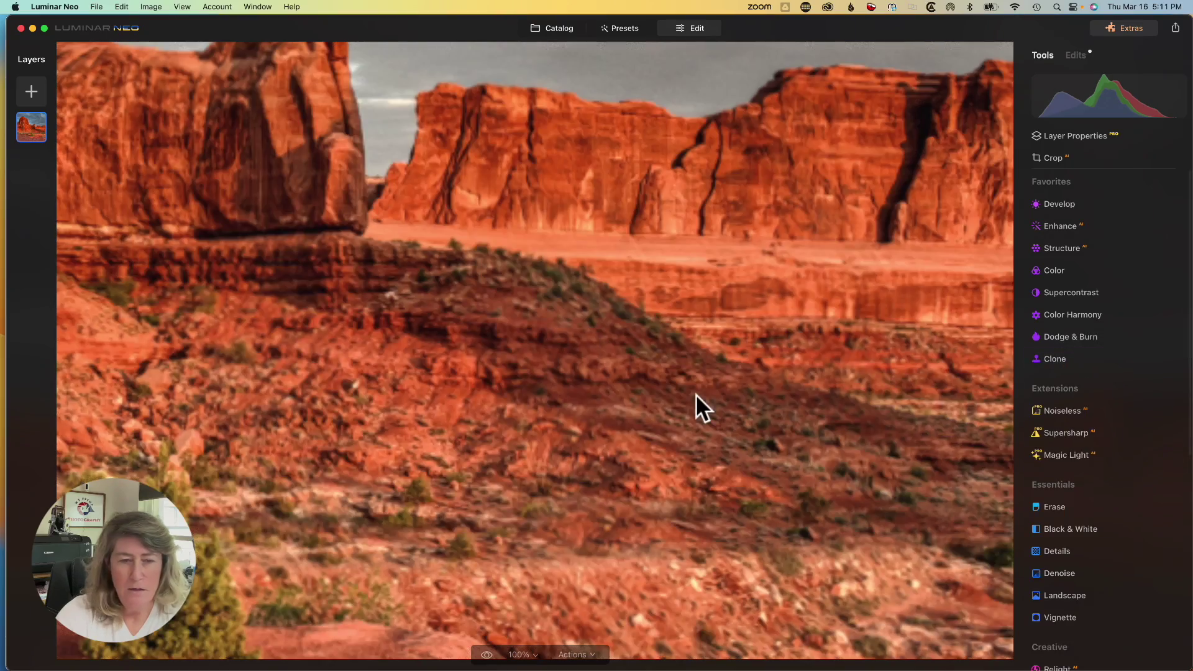
# - Zoom out to fit the whole photo and reopen the Clone tool
pyautogui.click(754, 357)
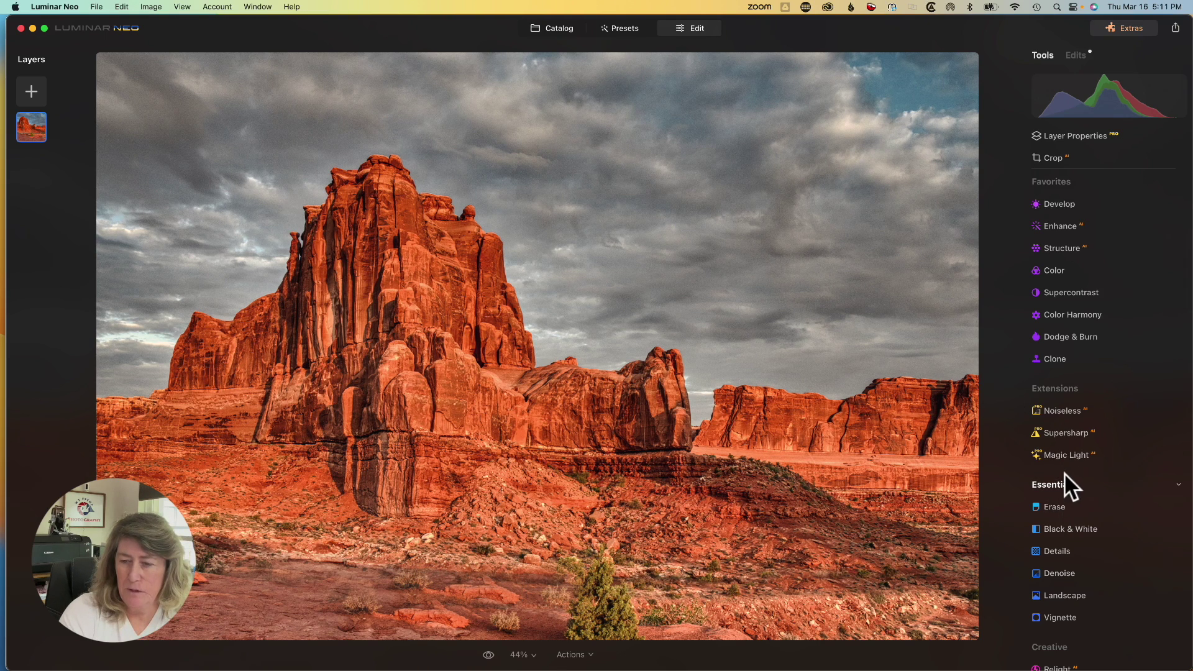
pyautogui.click(1054, 358)
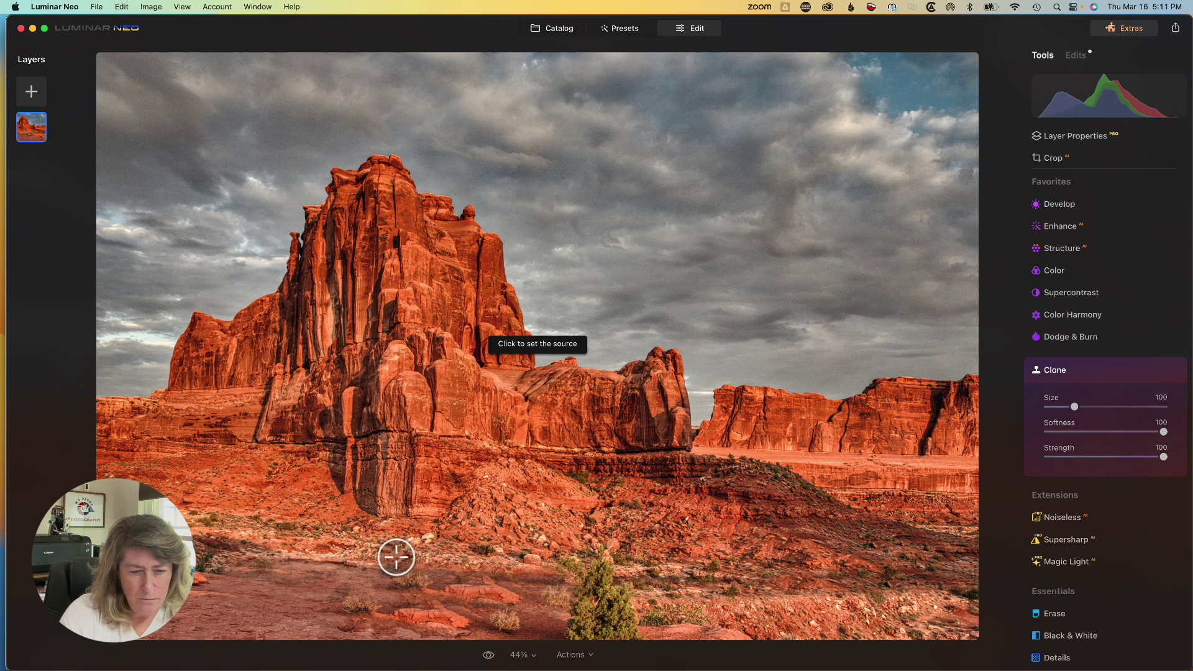
# - Clone the remaining lower-left road away at brush Size 48 and commit the strokes
pyautogui.click(329, 542)
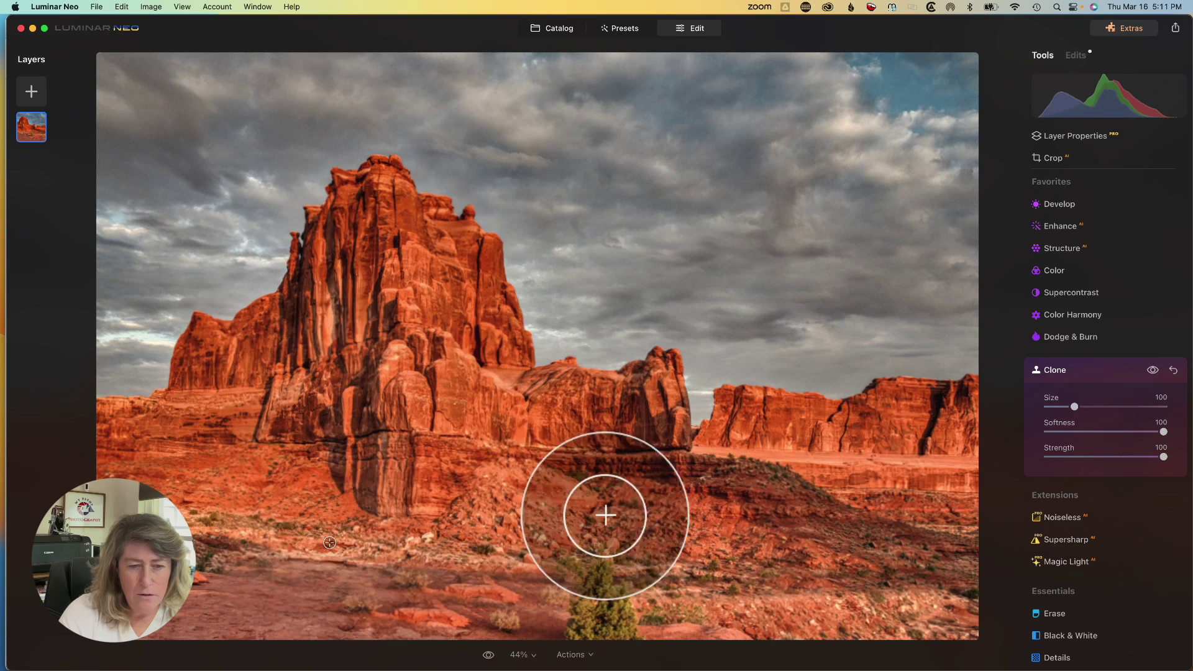
pyautogui.moveTo(1074, 407); pyautogui.dragTo(1055, 405)
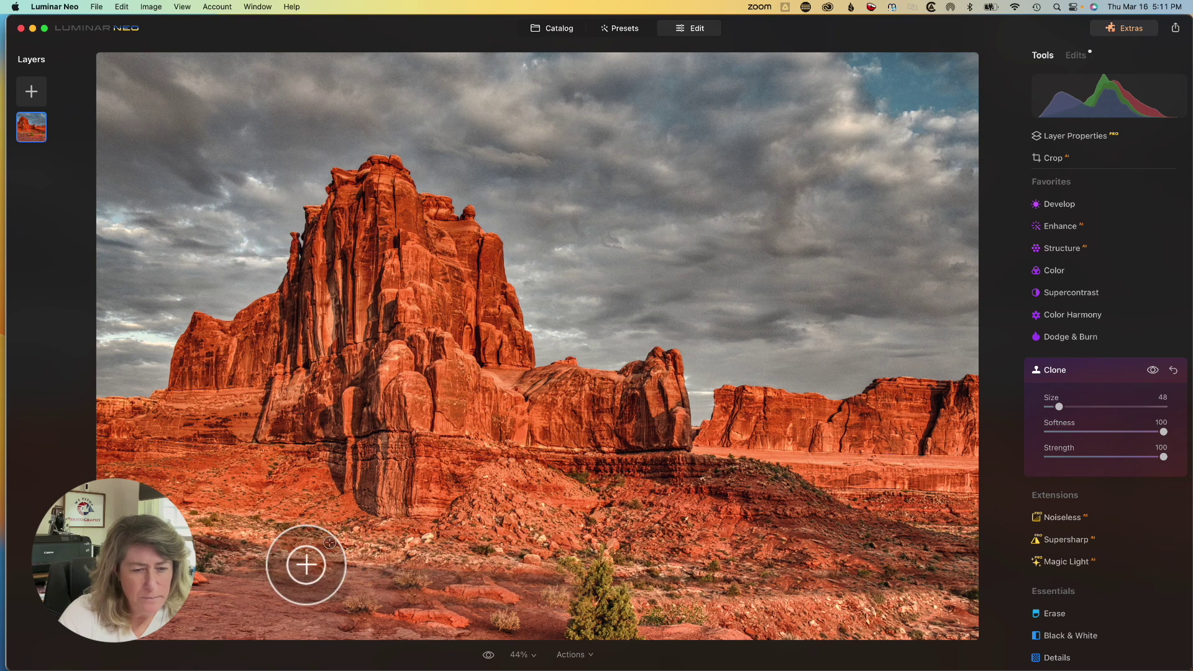
pyautogui.moveTo(290, 562); pyautogui.dragTo(527, 576)
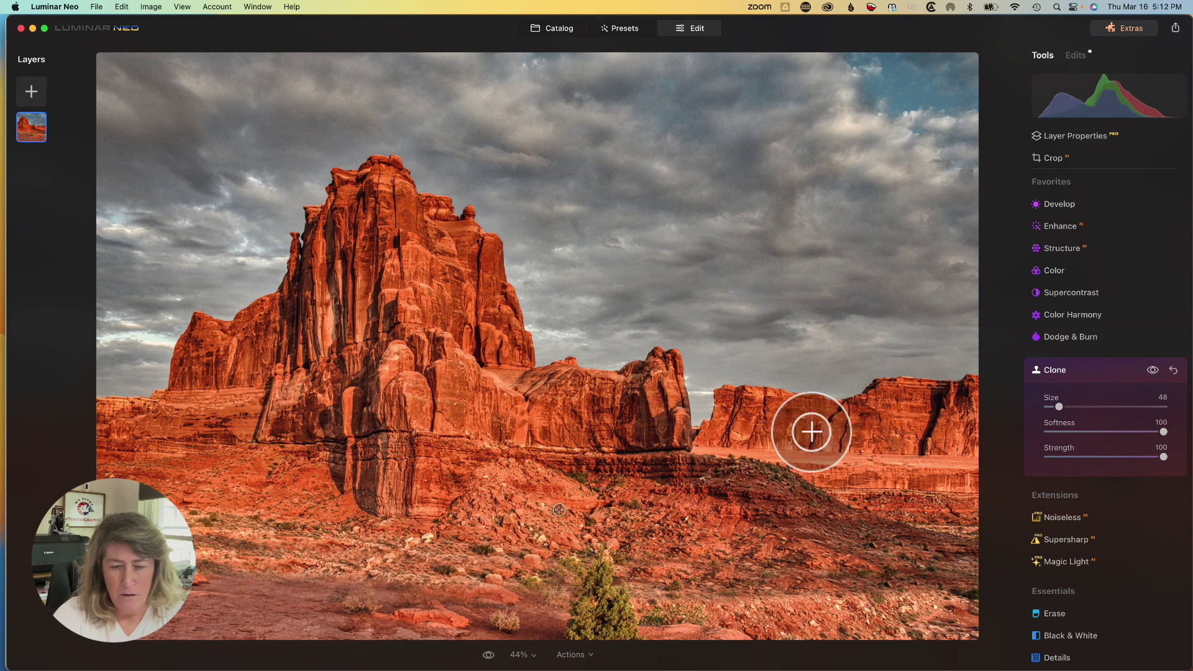
pyautogui.click(1081, 369)
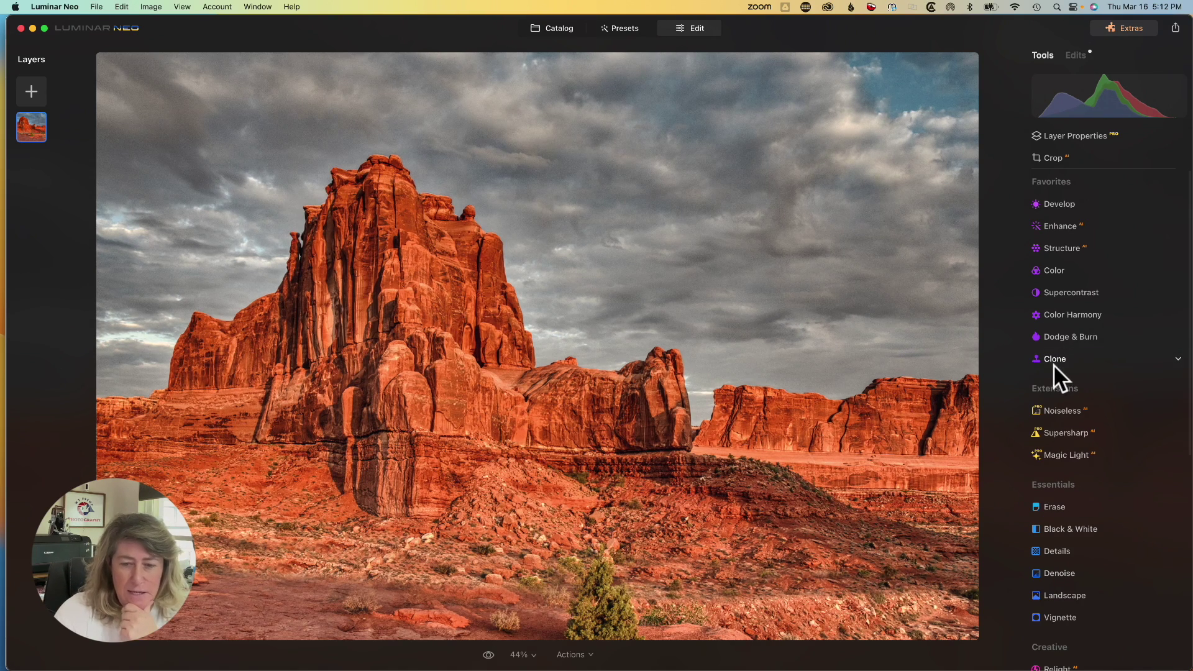
# - With the Erase brush at Size 30, remove a spot near the bushes and the bottom-centre tree
pyautogui.scroll(-5, 1054, 364)
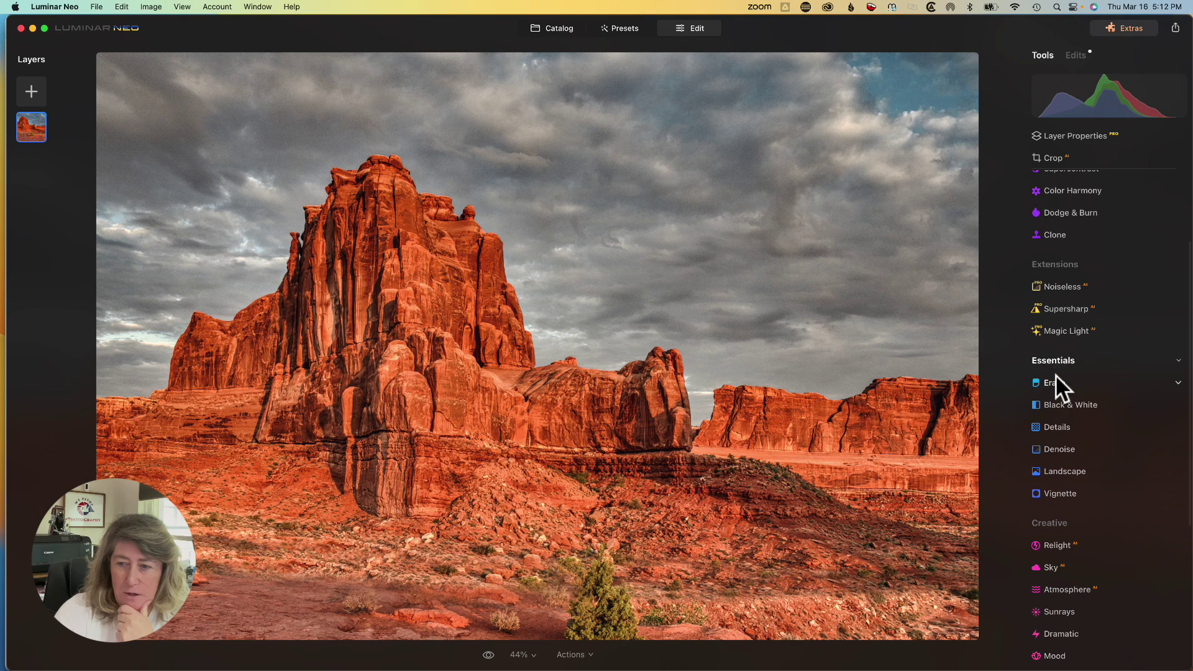
pyautogui.click(1057, 384)
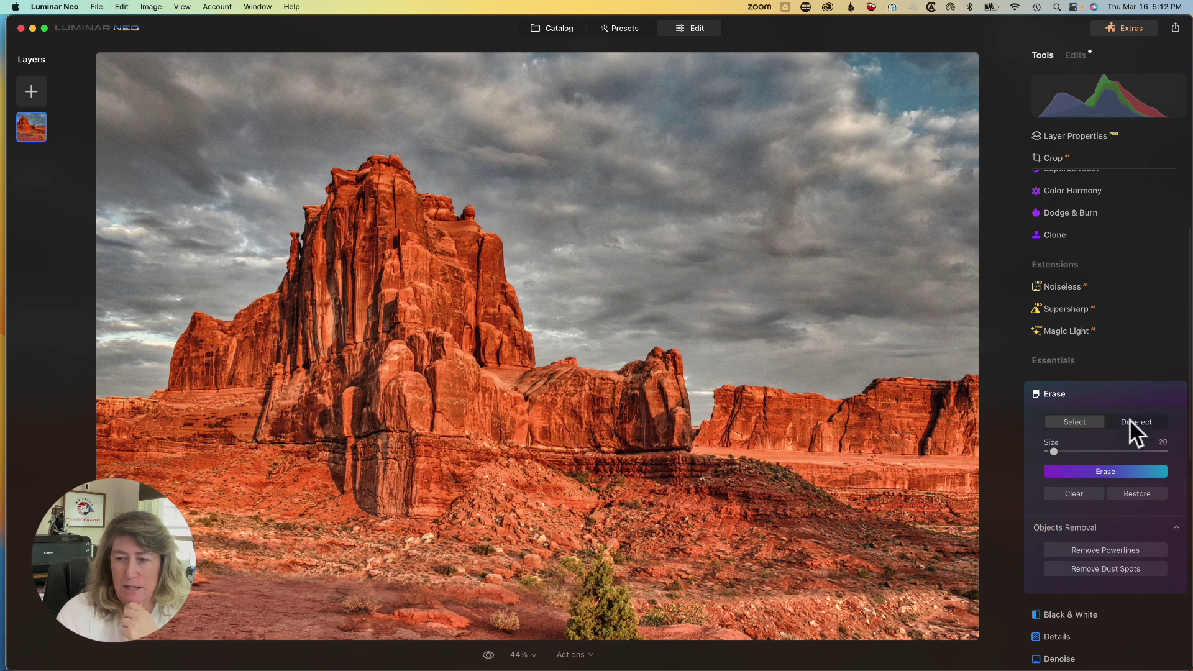
pyautogui.moveTo(1054, 452); pyautogui.dragTo(1063, 452)
pyautogui.click(532, 585)
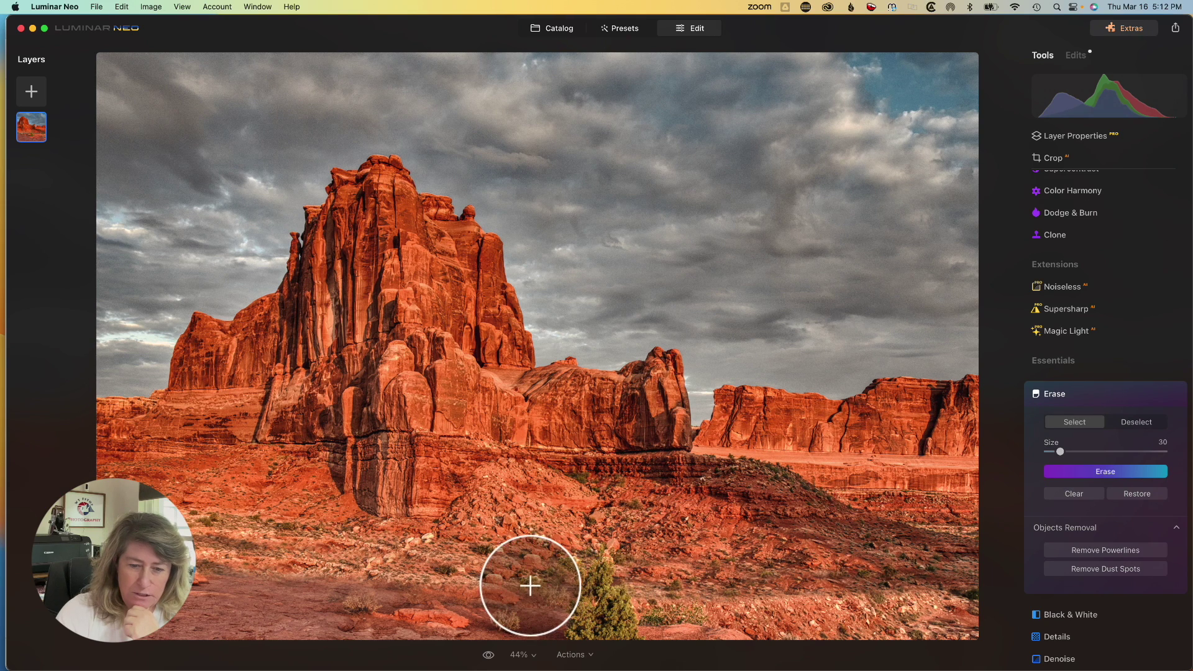
pyautogui.click(1119, 469)
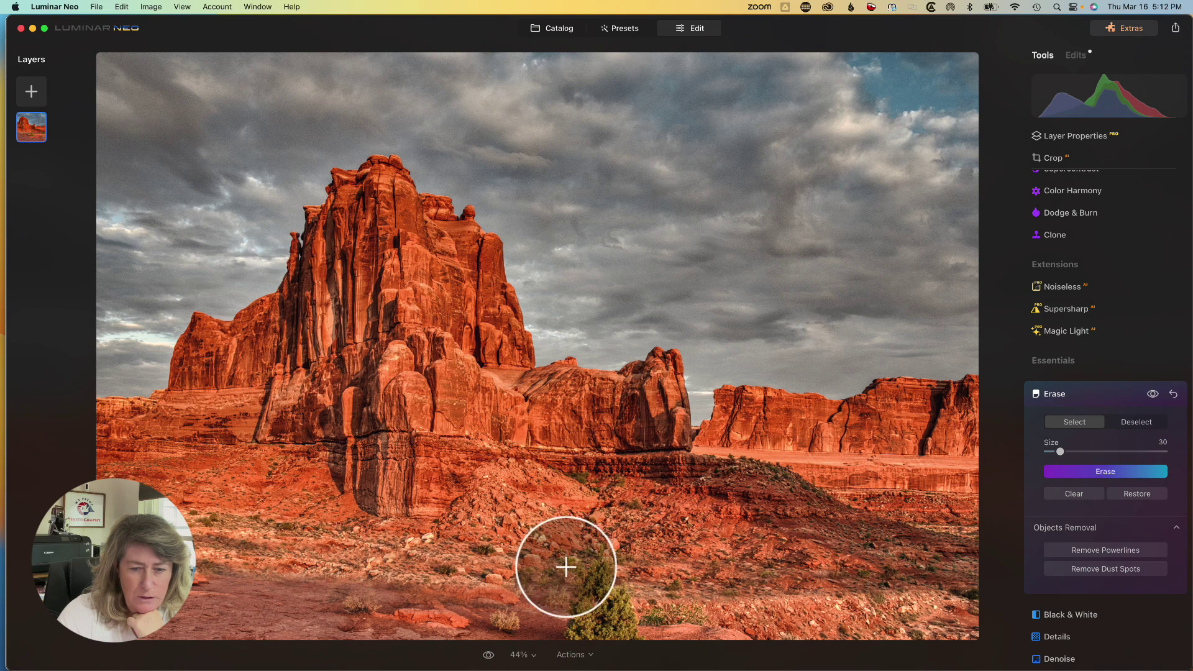
pyautogui.moveTo(608, 597)
pyautogui.mouseDown()
pyautogui.moveTo(607, 618)
pyautogui.moveTo(581, 628)
pyautogui.moveTo(581, 591)
pyautogui.moveTo(549, 568)
pyautogui.moveTo(522, 567)
pyautogui.mouseUp()
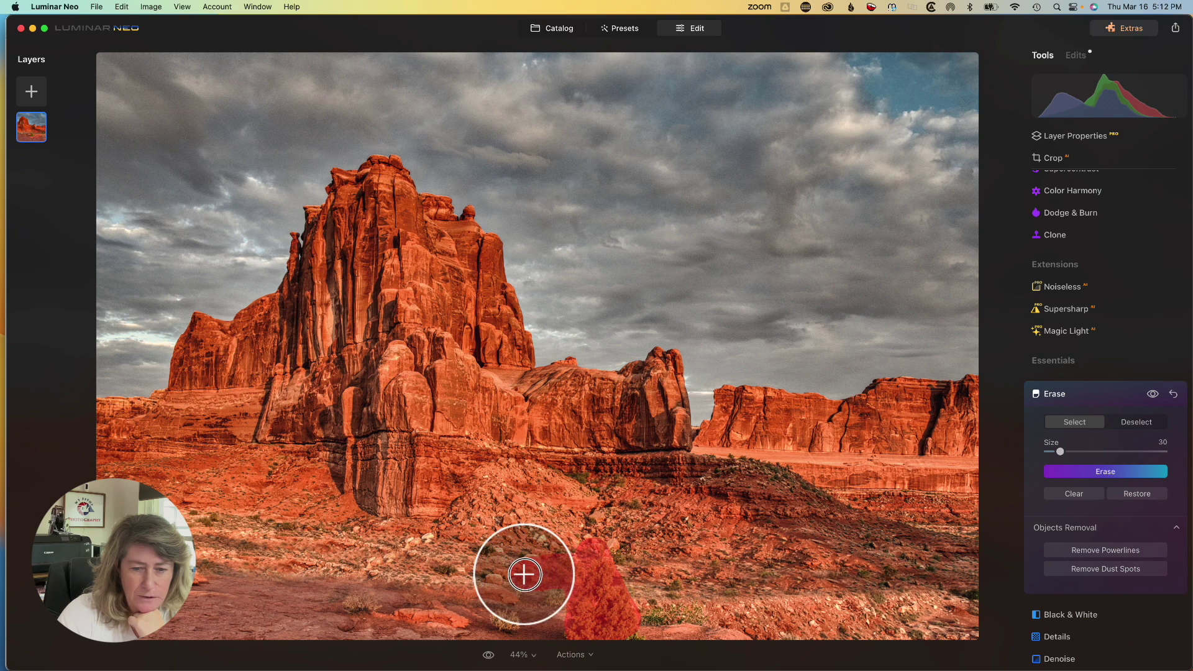
pyautogui.click(1138, 469)
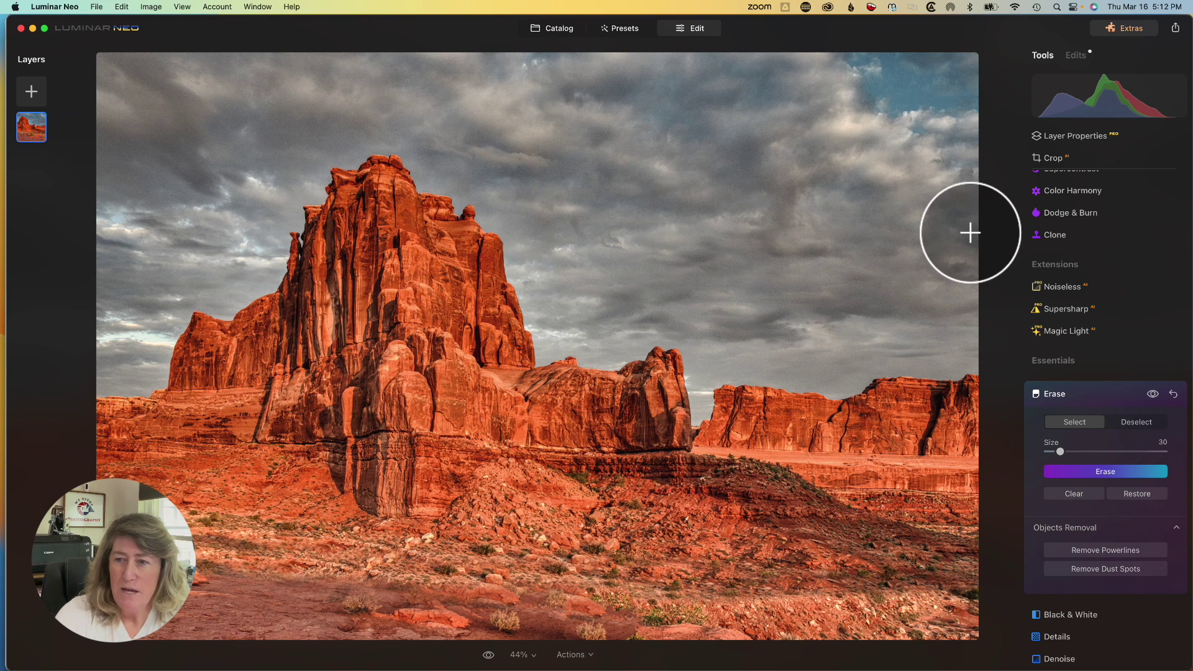
pyautogui.click(1083, 393)
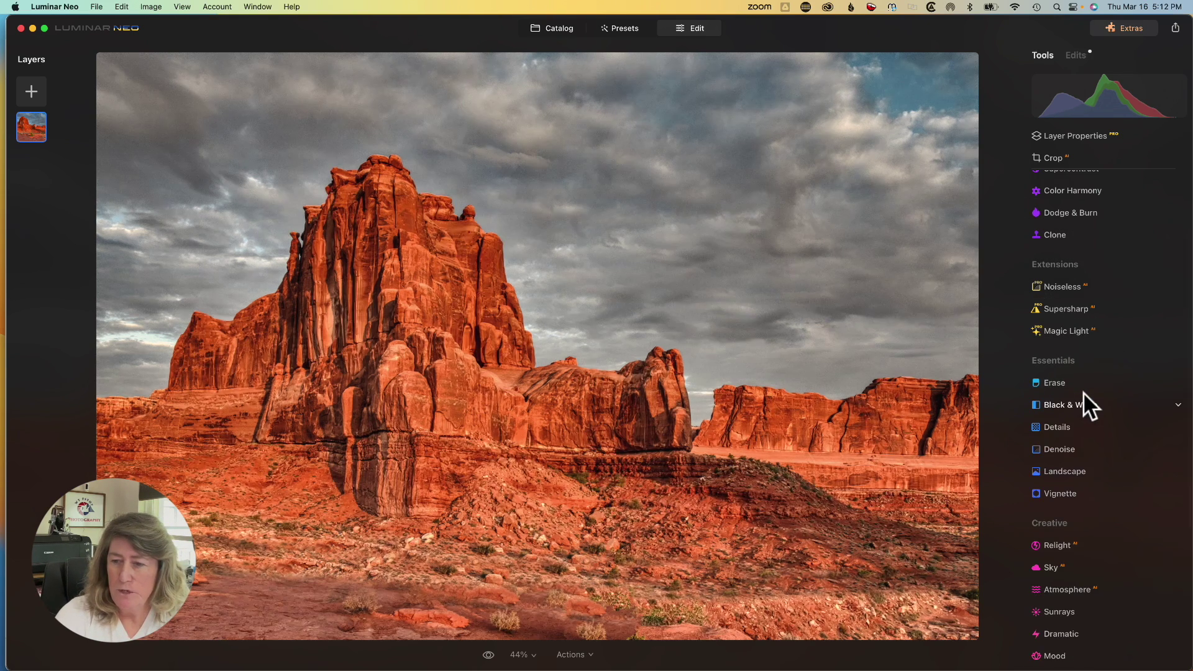
# - Paint a Denoise brush mask over the sky, then set the mask brush to Erase
pyautogui.scroll(-2, 1083, 393)
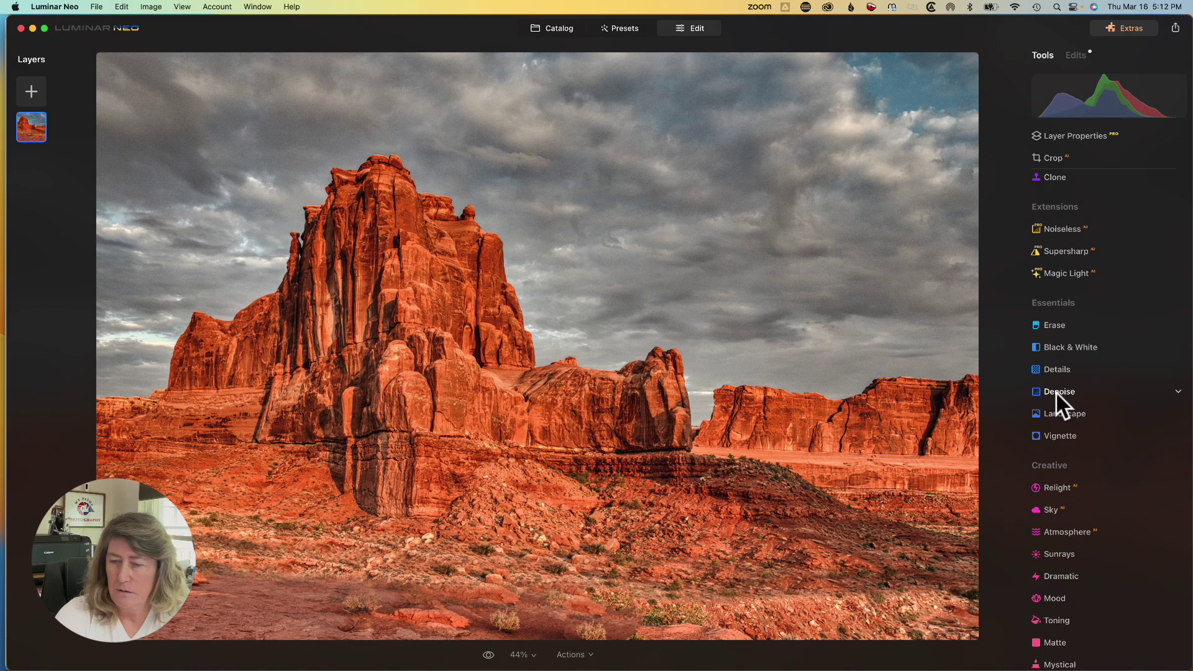
pyautogui.click(1177, 392)
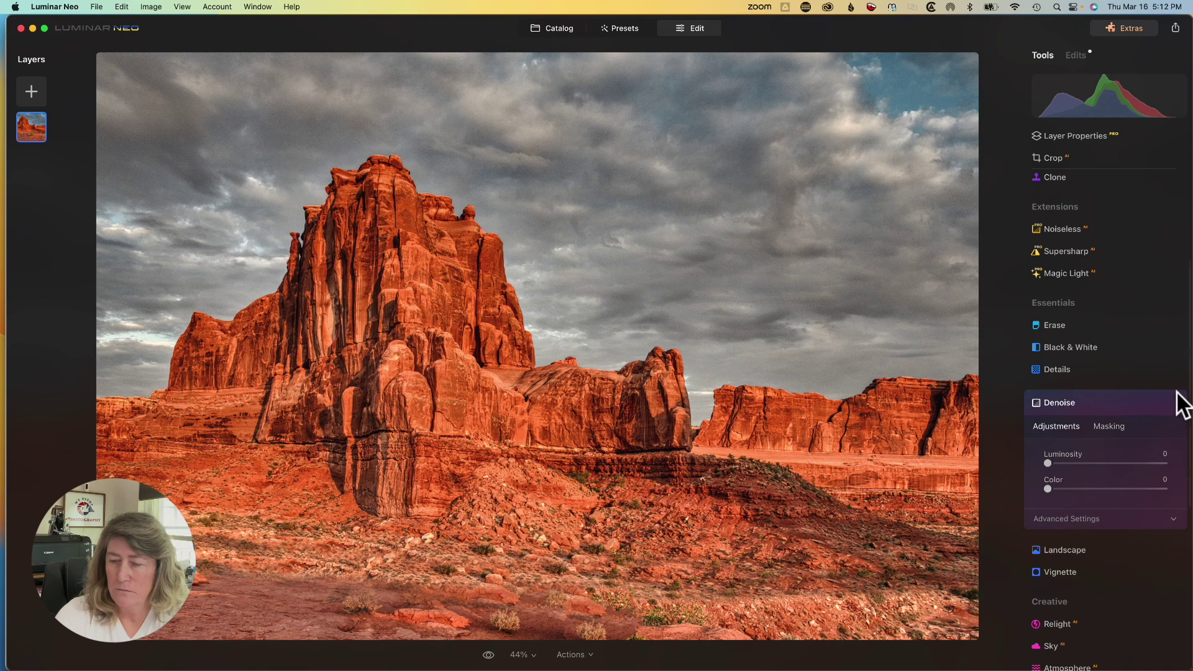
pyautogui.click(1110, 426)
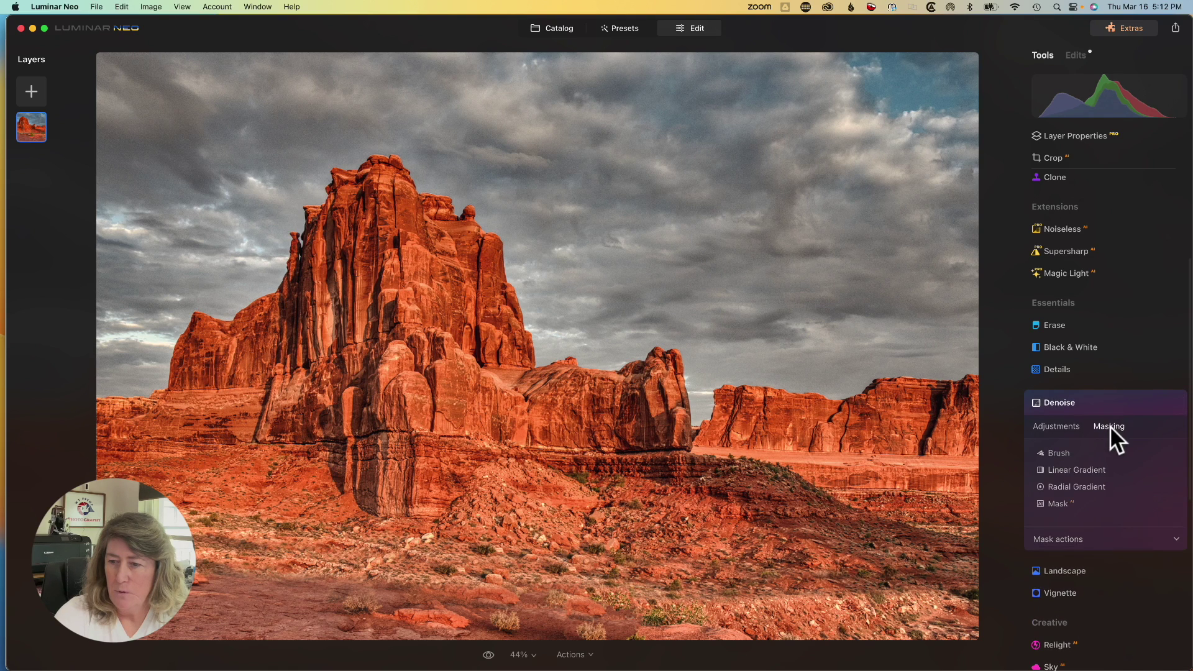
pyautogui.click(1059, 453)
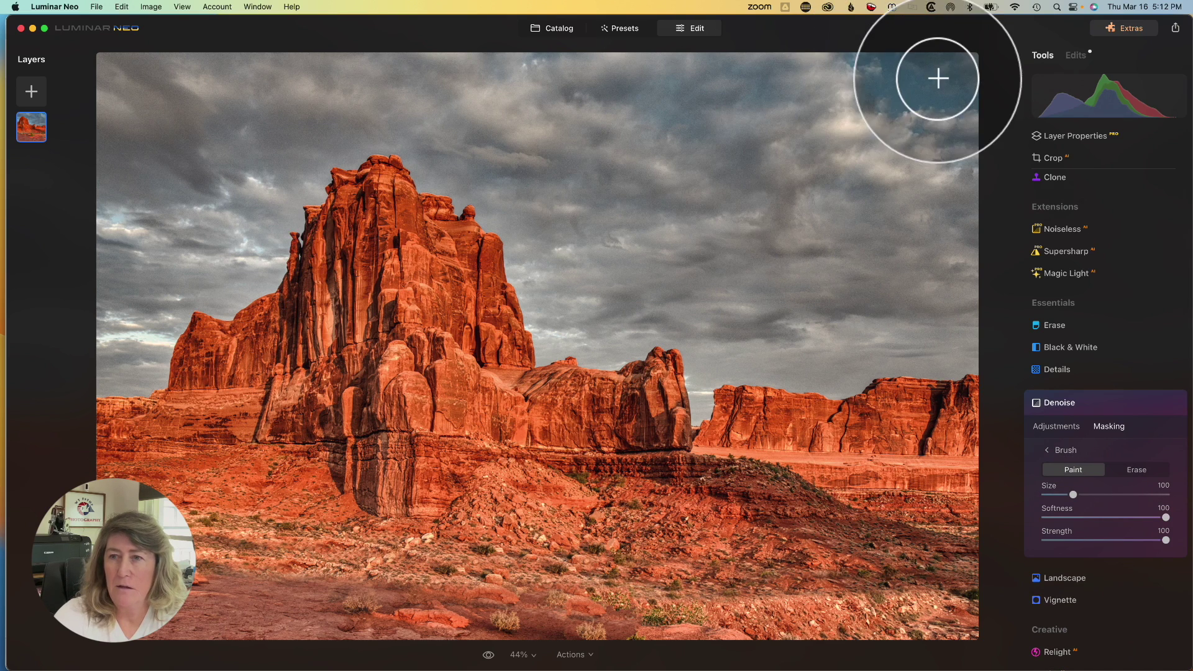
pyautogui.moveTo(938, 81)
pyautogui.mouseDown()
pyautogui.moveTo(111, 70)
pyautogui.moveTo(172, 116)
pyautogui.moveTo(151, 173)
pyautogui.moveTo(190, 204)
pyautogui.moveTo(214, 204)
pyautogui.moveTo(114, 232)
pyautogui.moveTo(169, 270)
pyautogui.moveTo(222, 243)
pyautogui.moveTo(137, 244)
pyautogui.moveTo(99, 276)
pyautogui.moveTo(105, 346)
pyautogui.moveTo(135, 378)
pyautogui.moveTo(152, 316)
pyautogui.moveTo(236, 296)
pyautogui.moveTo(254, 280)
pyautogui.moveTo(277, 210)
pyautogui.moveTo(359, 141)
pyautogui.moveTo(437, 168)
pyautogui.moveTo(494, 228)
pyautogui.moveTo(539, 340)
pyautogui.moveTo(672, 354)
pyautogui.moveTo(697, 376)
pyautogui.moveTo(700, 408)
pyautogui.moveTo(727, 382)
pyautogui.moveTo(977, 379)
pyautogui.moveTo(959, 251)
pyautogui.moveTo(970, 158)
pyautogui.moveTo(946, 72)
pyautogui.moveTo(495, 82)
pyautogui.moveTo(460, 133)
pyautogui.moveTo(886, 129)
pyautogui.moveTo(756, 181)
pyautogui.moveTo(472, 176)
pyautogui.moveTo(922, 192)
pyautogui.moveTo(581, 247)
pyautogui.moveTo(868, 234)
pyautogui.moveTo(793, 269)
pyautogui.moveTo(554, 243)
pyautogui.moveTo(615, 312)
pyautogui.moveTo(876, 301)
pyautogui.moveTo(886, 336)
pyautogui.moveTo(711, 323)
pyautogui.moveTo(903, 302)
pyautogui.moveTo(934, 170)
pyautogui.moveTo(930, 72)
pyautogui.moveTo(932, 311)
pyautogui.moveTo(877, 334)
pyautogui.mouseUp()
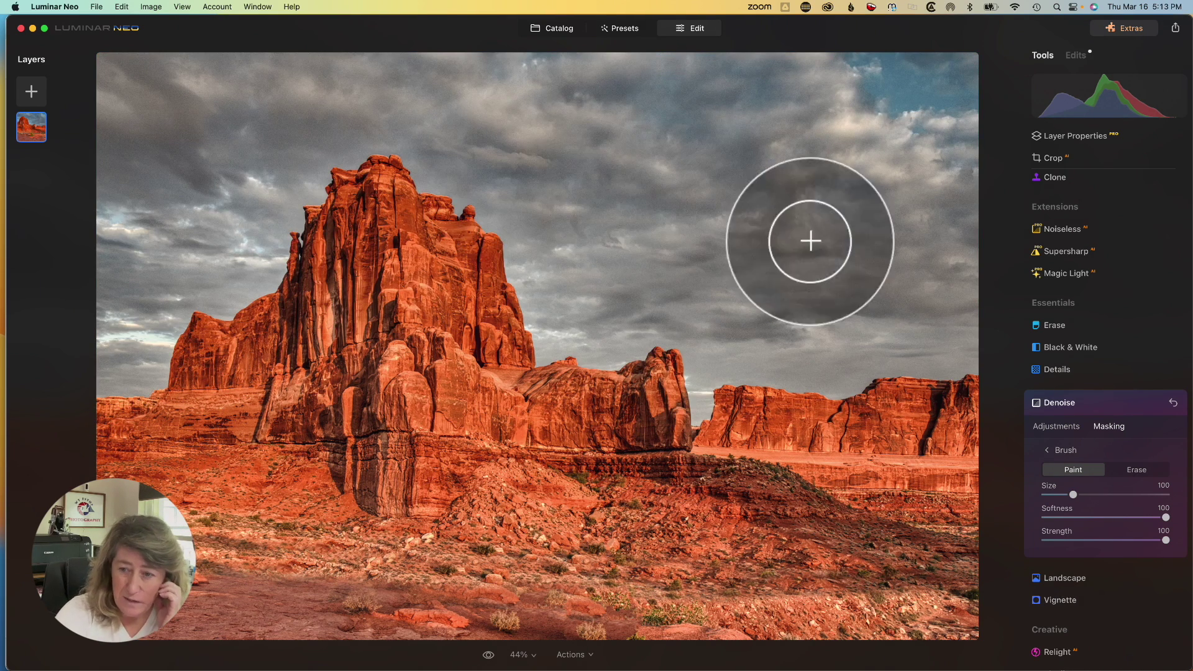
pyautogui.click(1144, 470)
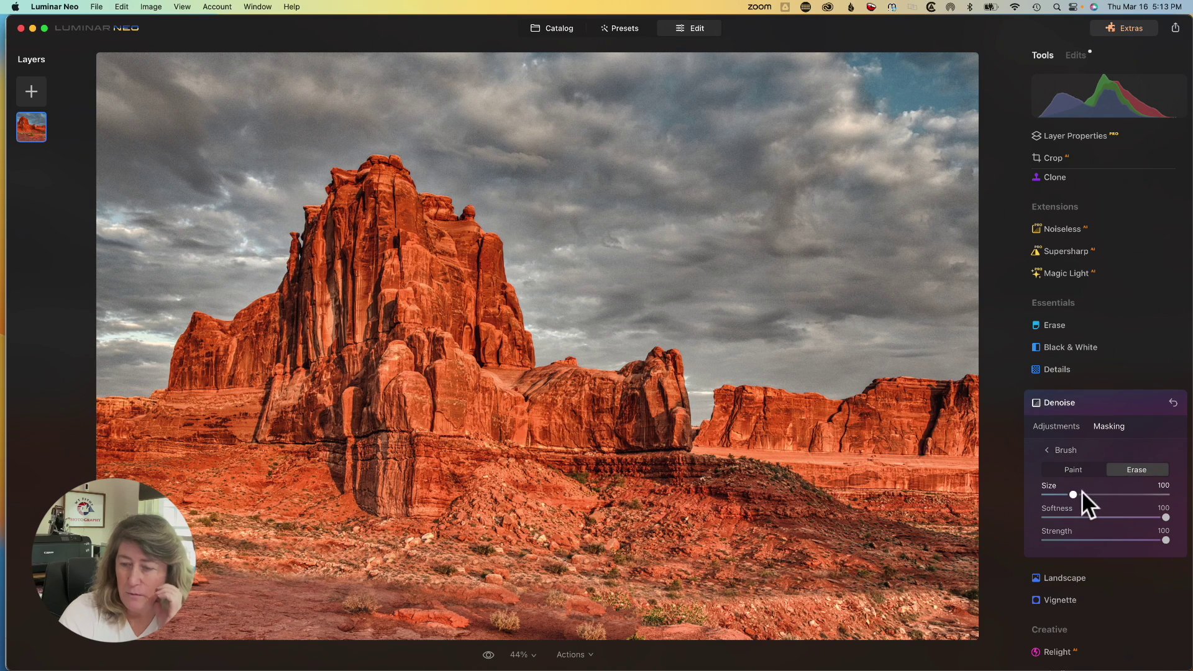
# - Erase the Denoise mask off the mesas with a size 47 brush, keeping it on the sky
pyautogui.moveTo(1073, 495); pyautogui.dragTo(1057, 495)
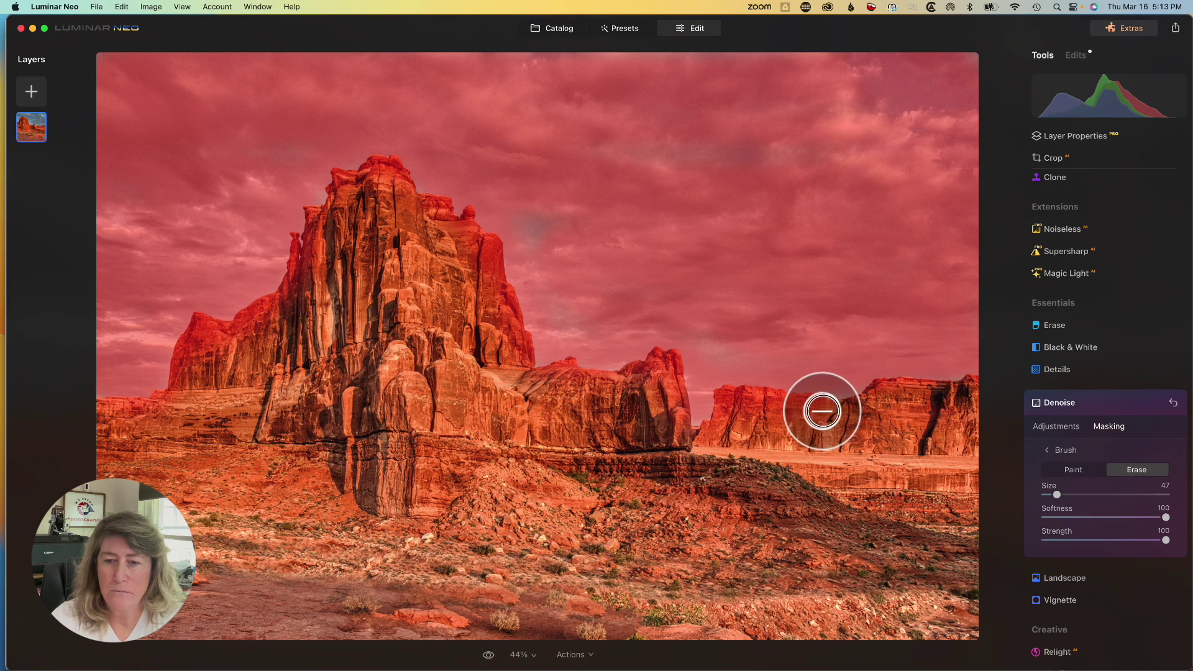
pyautogui.moveTo(822, 411)
pyautogui.mouseDown()
pyautogui.moveTo(736, 403)
pyautogui.moveTo(706, 446)
pyautogui.moveTo(686, 448)
pyautogui.moveTo(673, 442)
pyautogui.moveTo(681, 416)
pyautogui.moveTo(663, 367)
pyautogui.moveTo(597, 384)
pyautogui.moveTo(524, 373)
pyautogui.moveTo(480, 242)
pyautogui.moveTo(385, 174)
pyautogui.moveTo(349, 182)
pyautogui.moveTo(257, 328)
pyautogui.moveTo(198, 332)
pyautogui.moveTo(177, 392)
pyautogui.moveTo(152, 418)
pyautogui.moveTo(99, 412)
pyautogui.mouseUp()
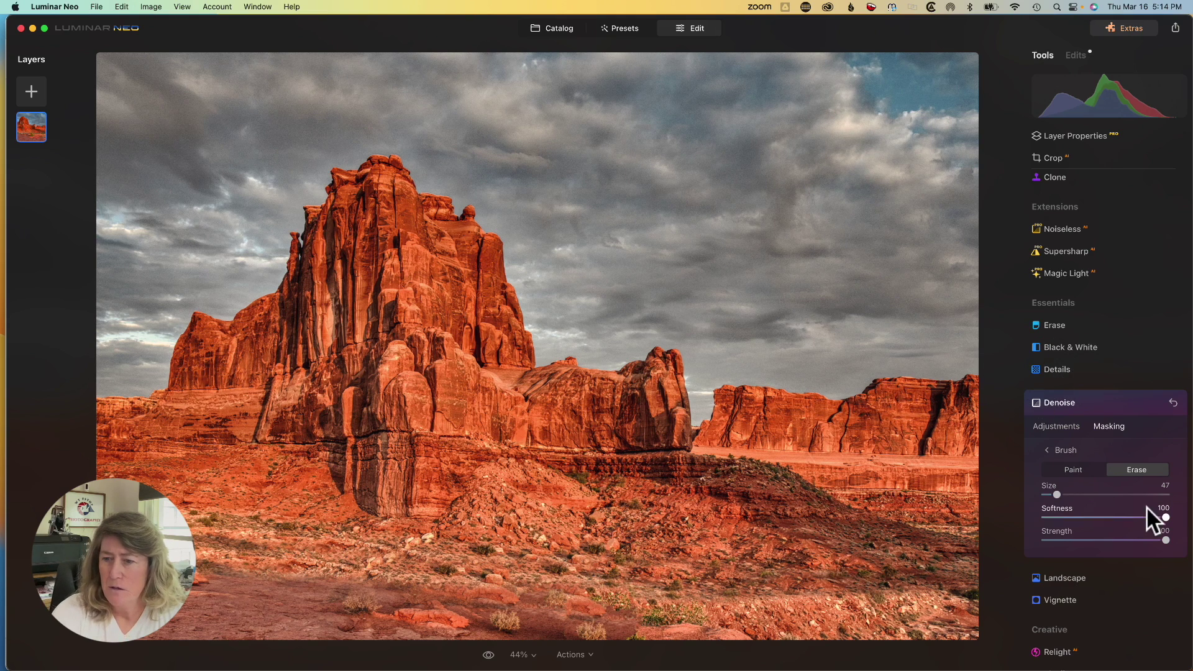
# - Set Denoise Luminosity to 90 and Color to 24, comparing the sky at 100% zoom
pyautogui.click(1055, 426)
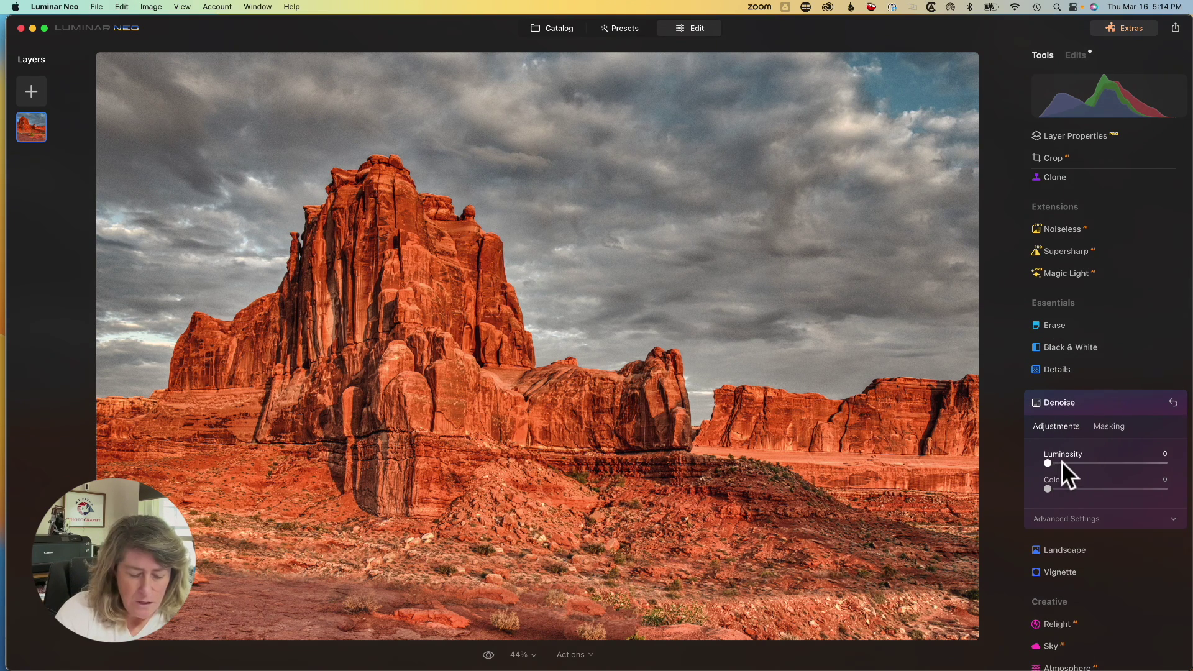
pyautogui.moveTo(1048, 463); pyautogui.dragTo(1147, 468)
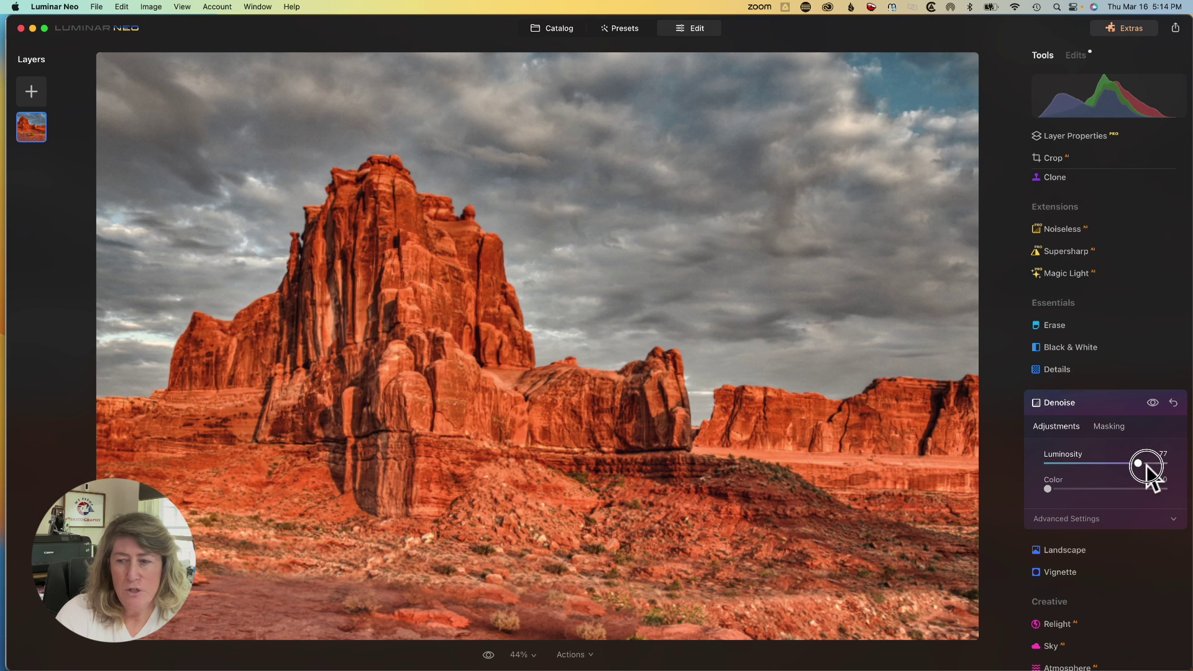
pyautogui.click(549, 138)
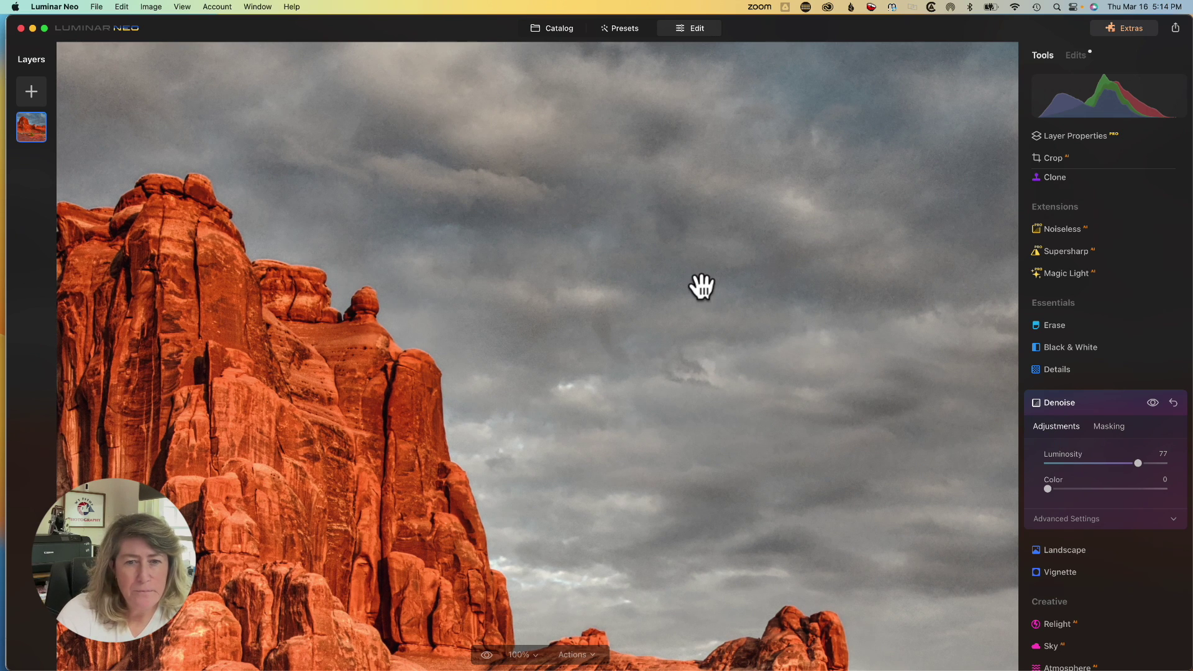
pyautogui.click(486, 656)
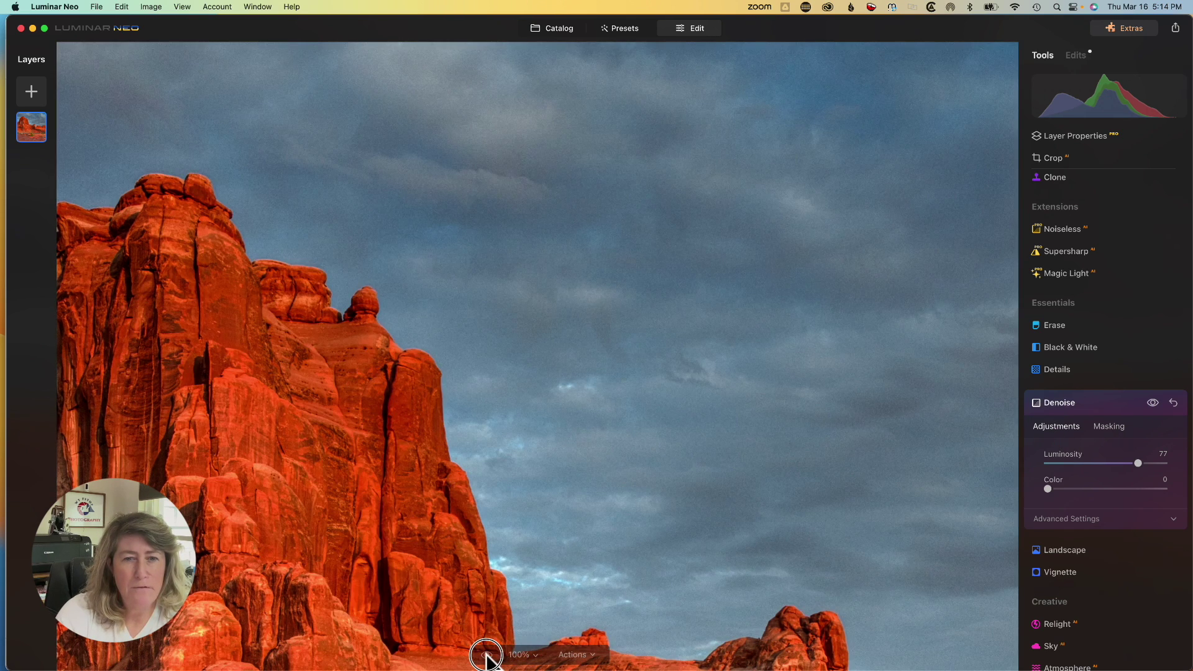
pyautogui.click(486, 656)
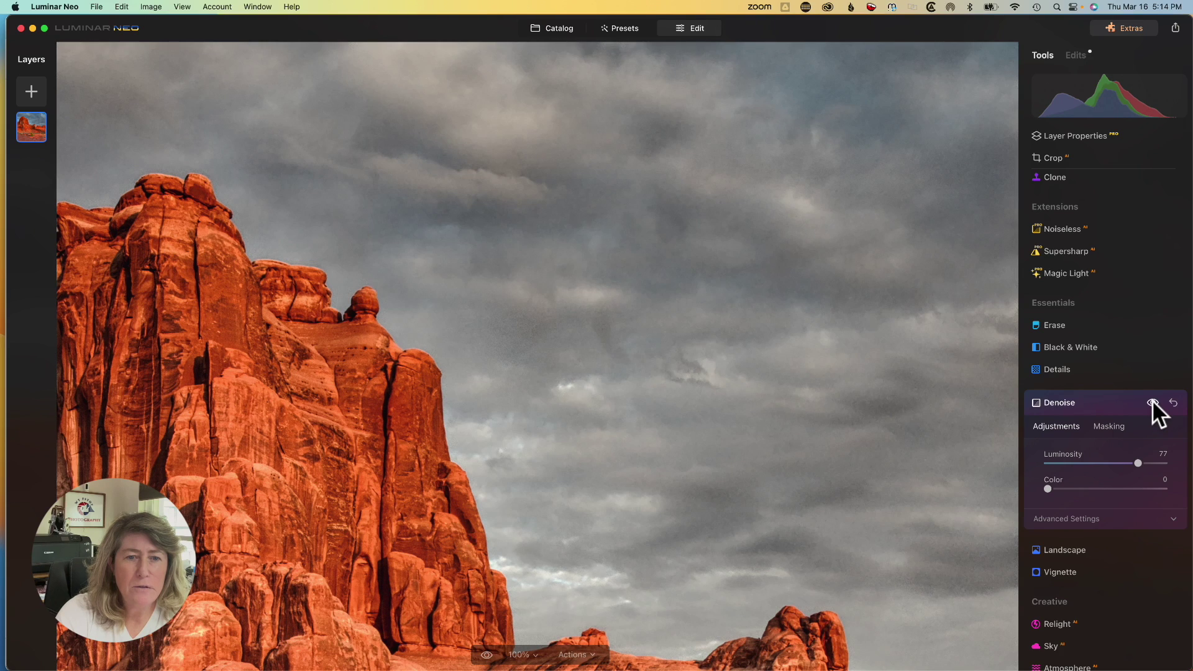
pyautogui.moveTo(1048, 489); pyautogui.dragTo(1075, 490)
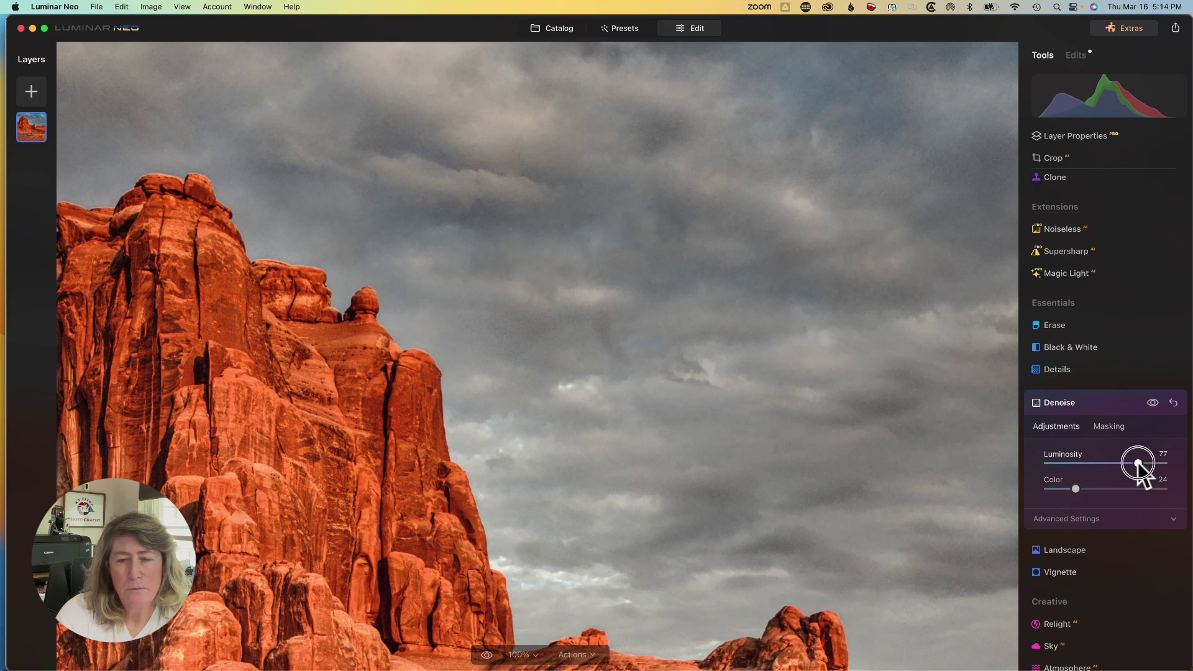
pyautogui.moveTo(1139, 460); pyautogui.dragTo(1154, 461)
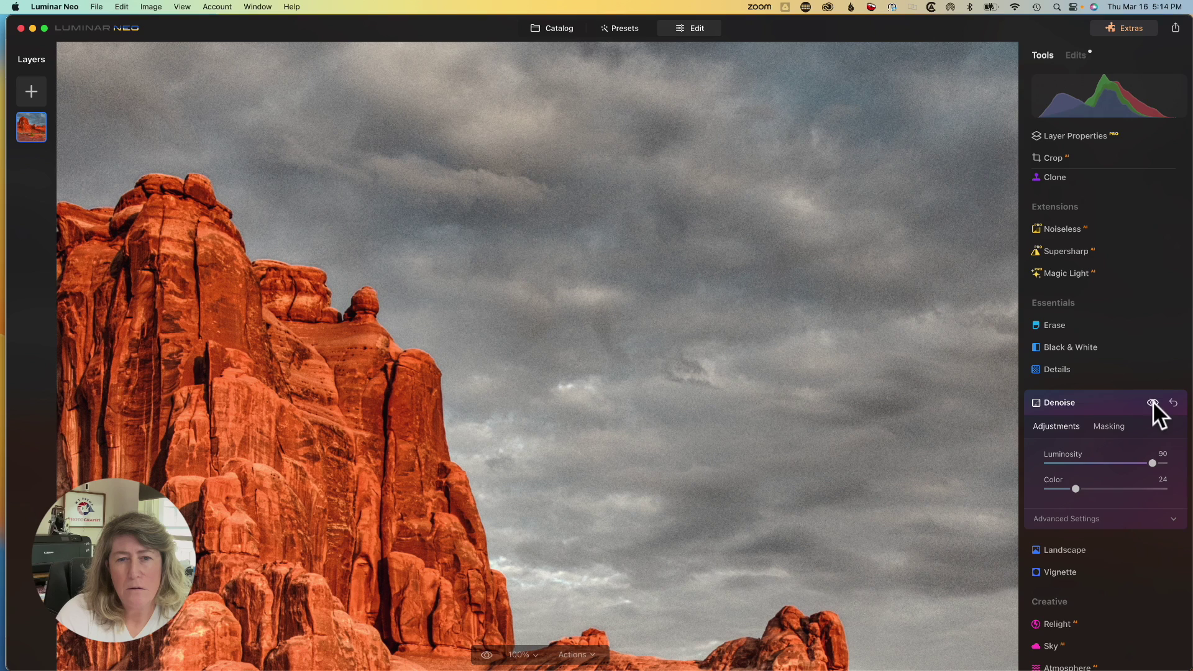
pyautogui.click(520, 228)
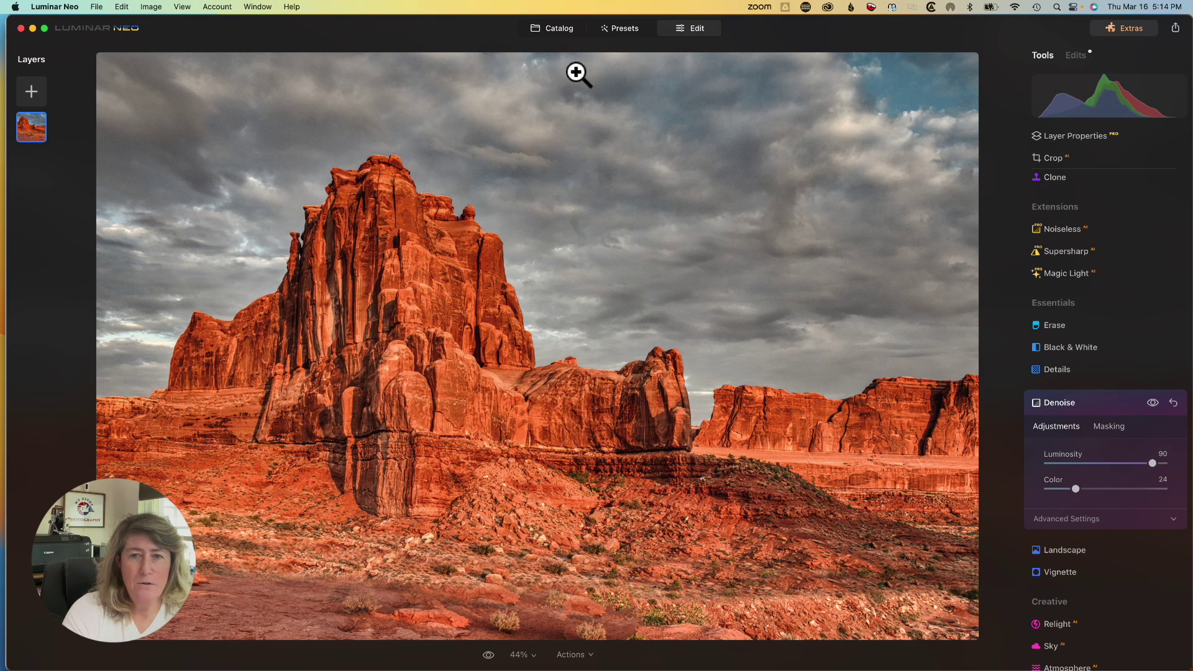
# - In the Catalog, open the Utah folder under Photos For webinar and select the final Arches edit
pyautogui.click(567, 32)
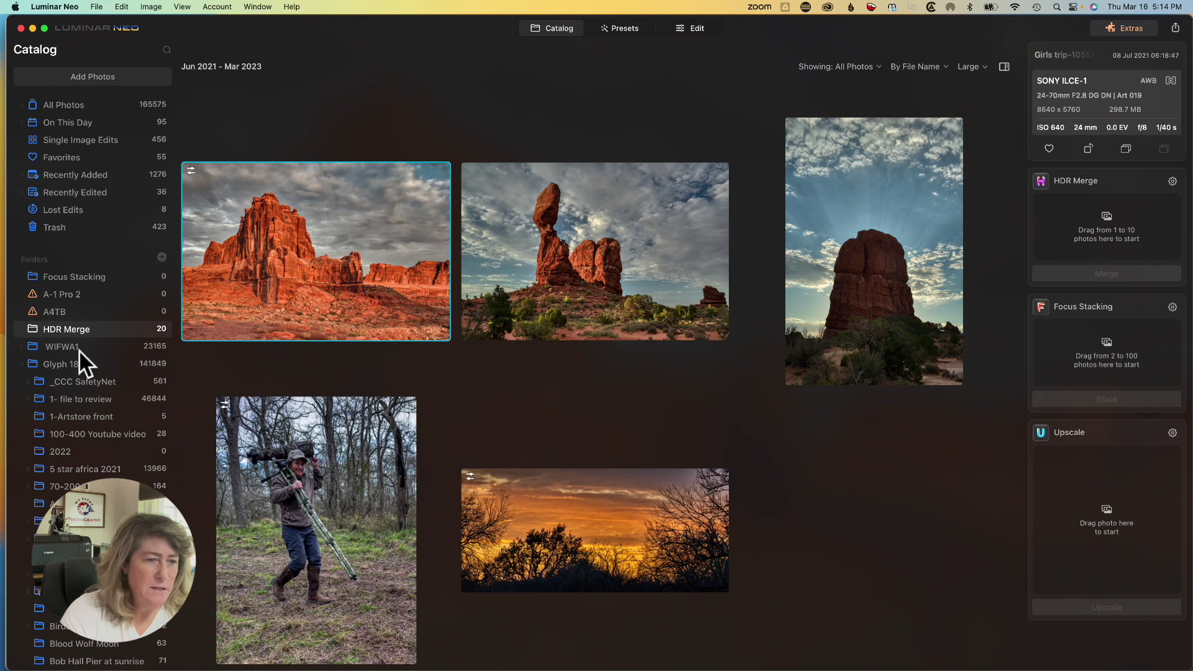
pyautogui.scroll(-20, 23, 365)
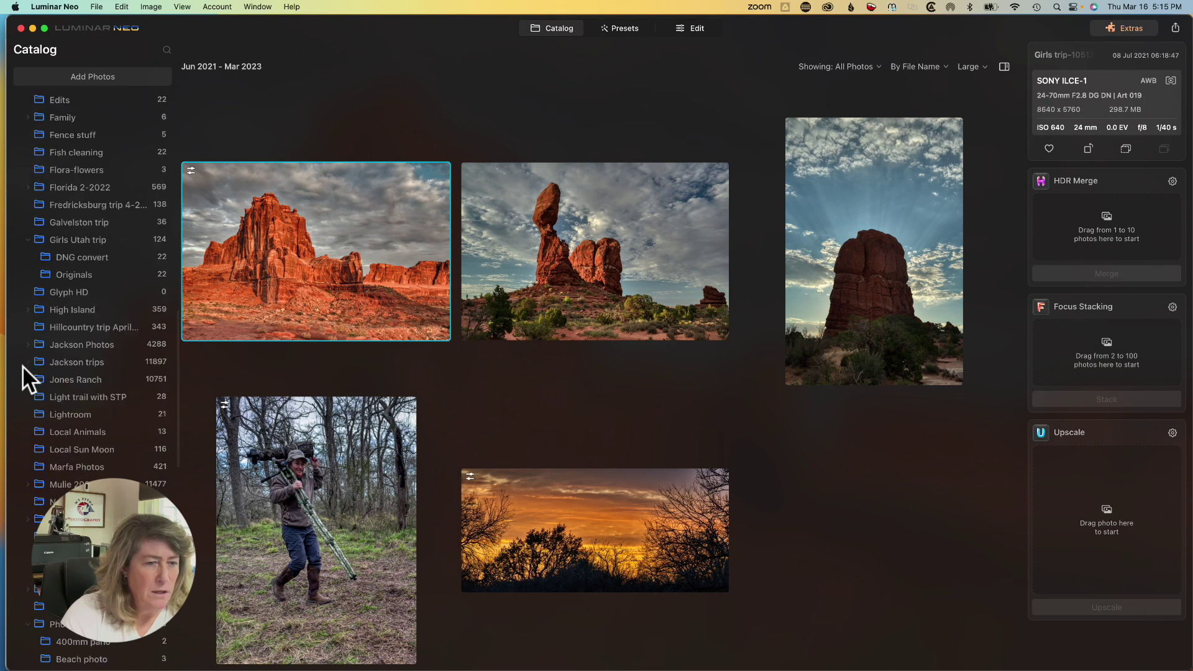
pyautogui.scroll(-6, 23, 366)
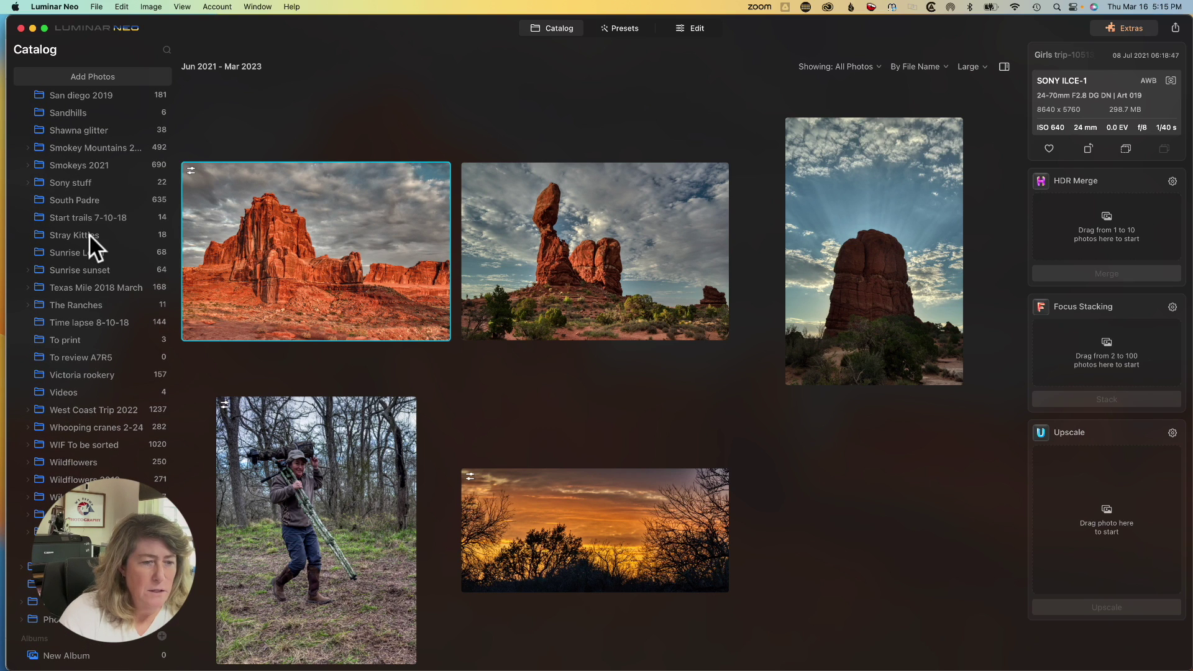
pyautogui.scroll(10, 94, 338)
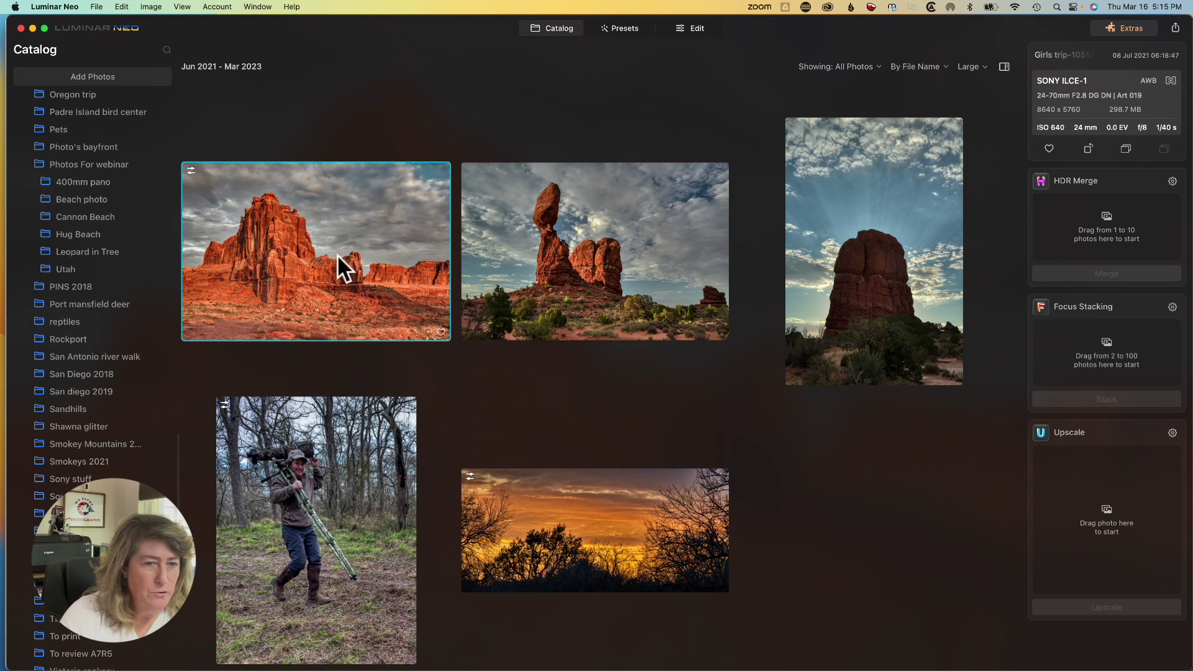
pyautogui.moveTo(338, 266); pyautogui.dragTo(95, 264)
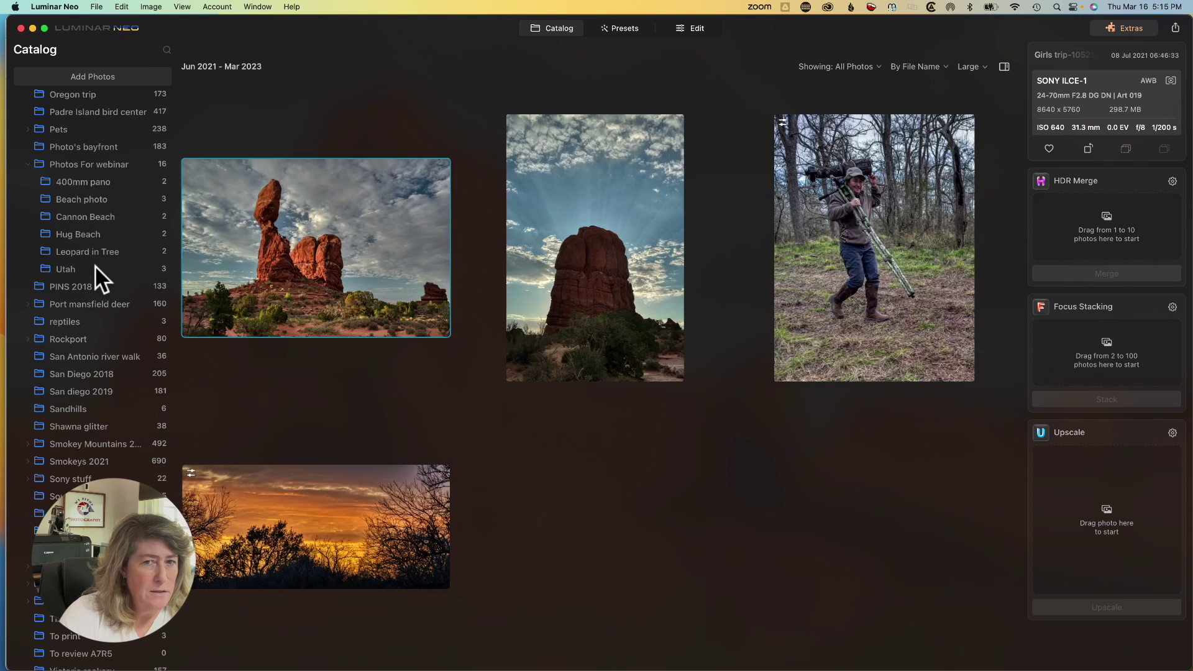
pyautogui.click(69, 268)
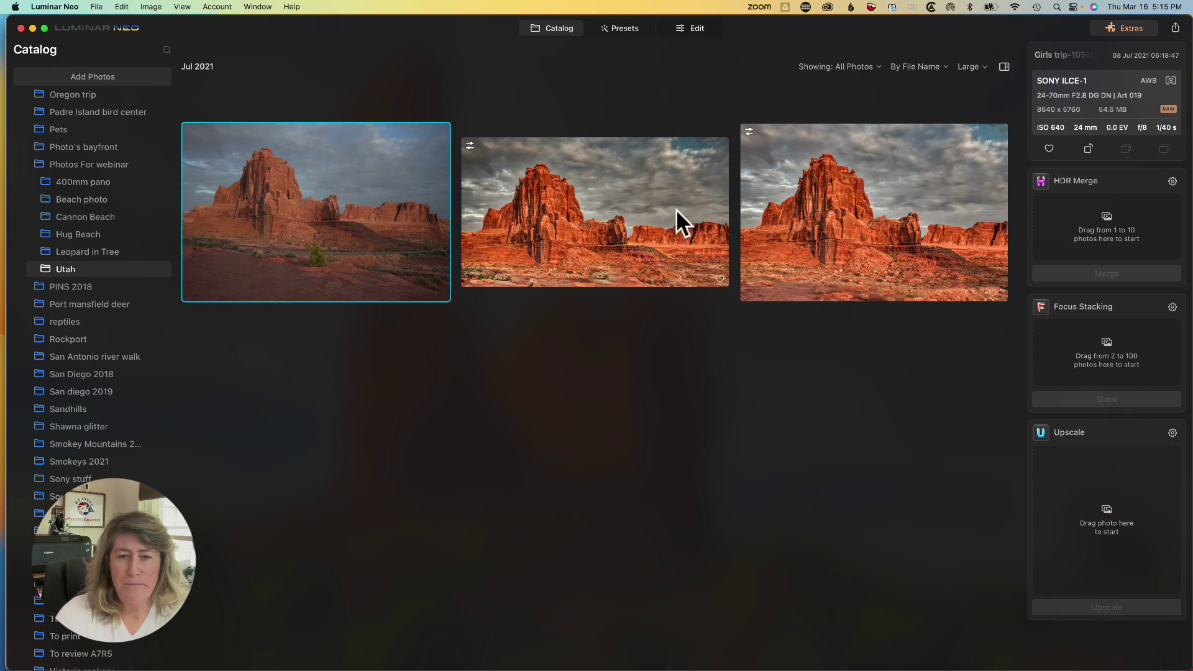
pyautogui.click(894, 219)
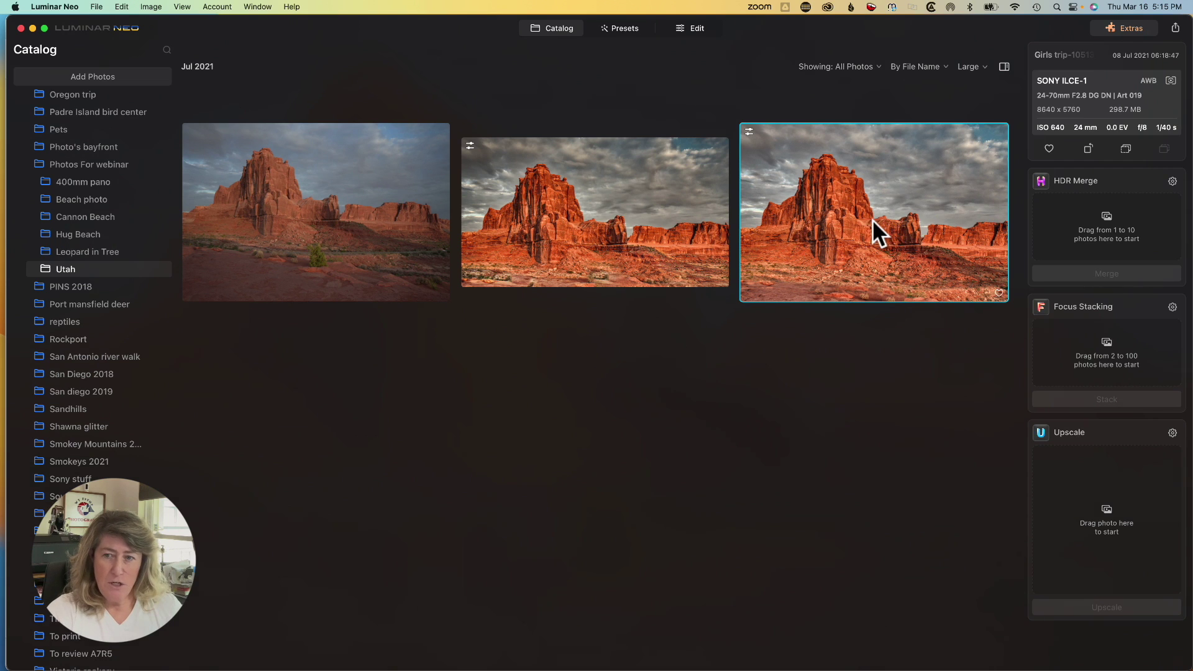
# - Show the third Arches photo, the final edit, enlarged in single-image view
pyautogui.doubleClick(871, 219)
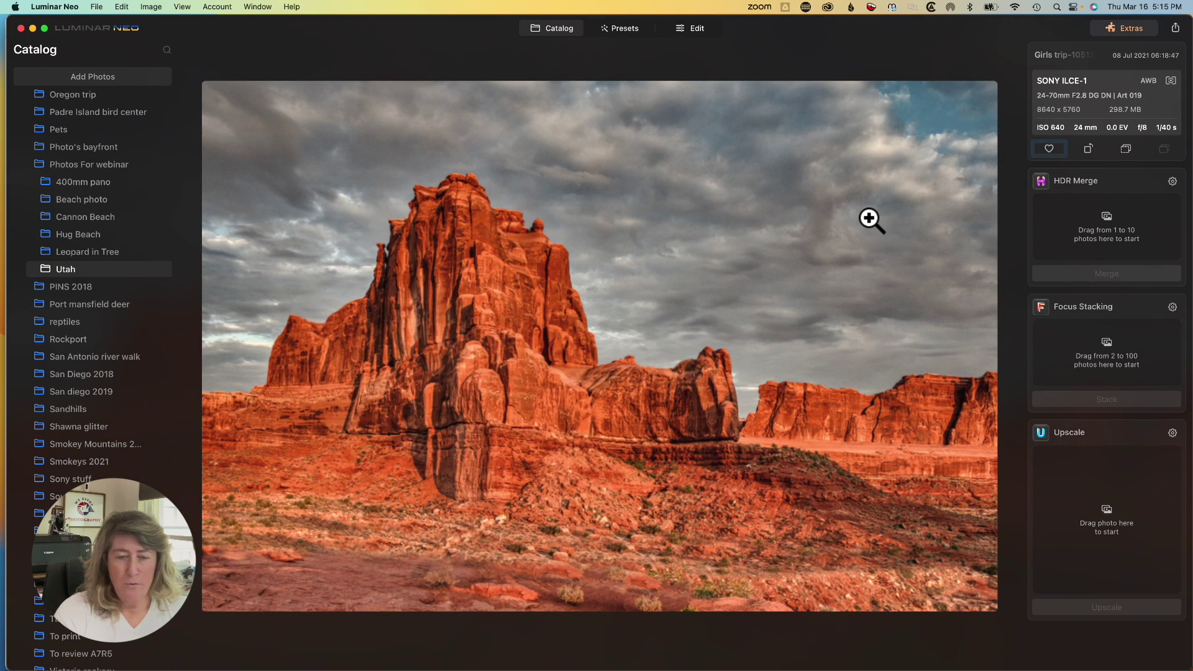